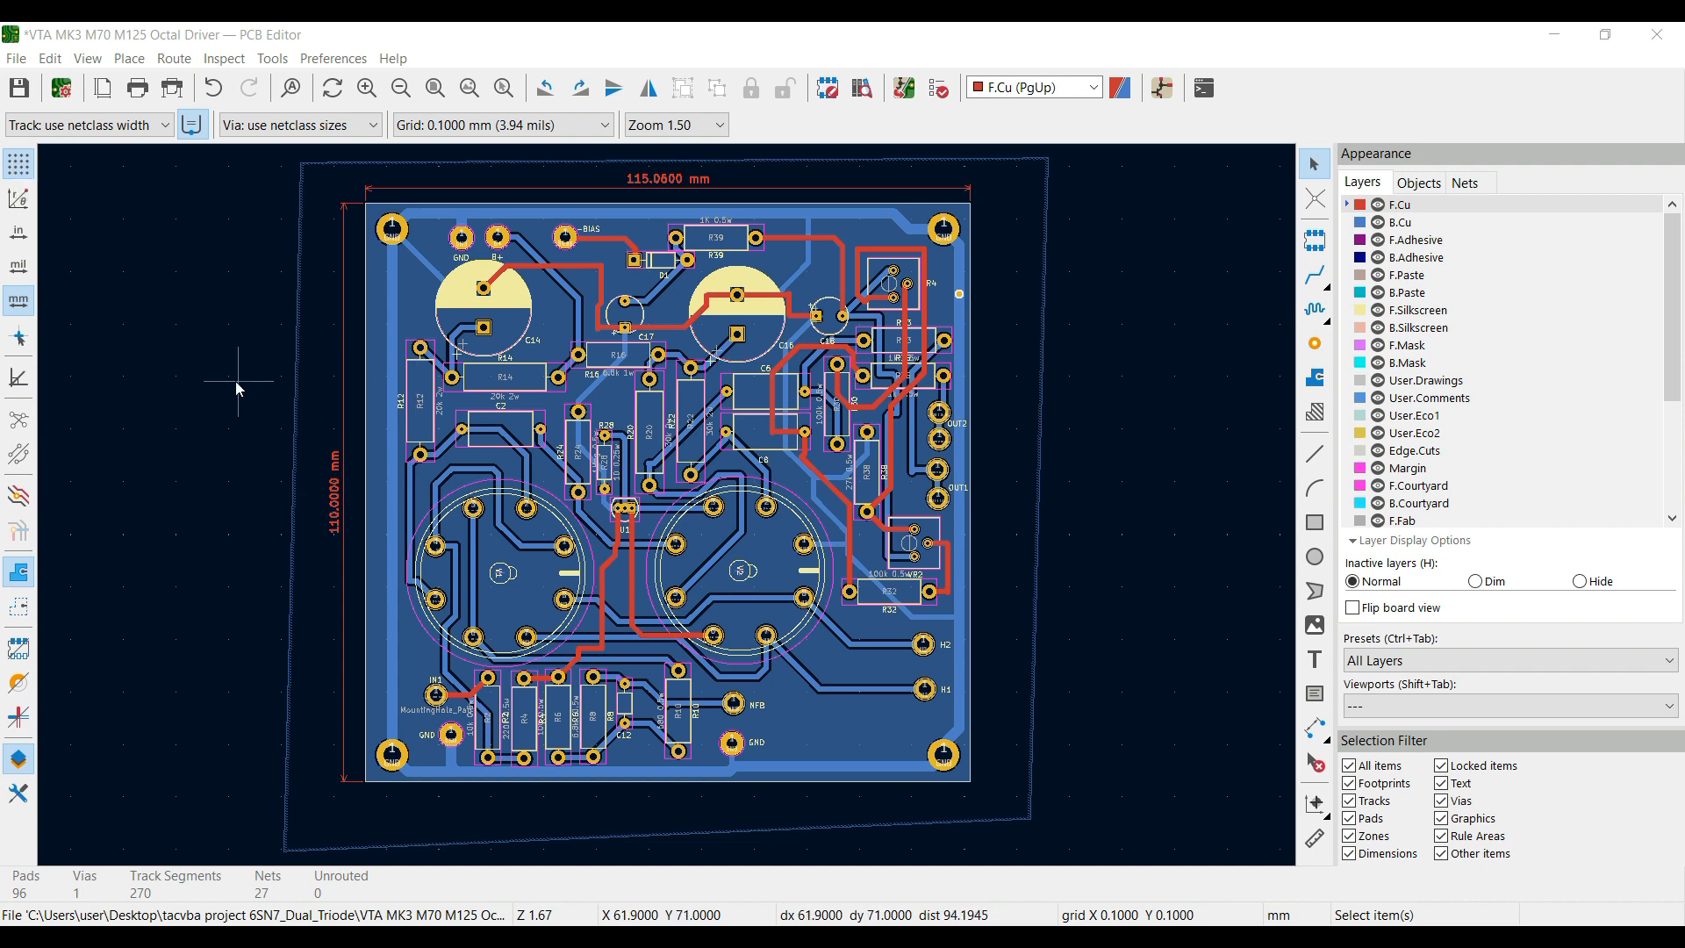
# Hide the background grid, show it again, and fit the whole board in view
pyautogui.scroll(5, 209, 462)
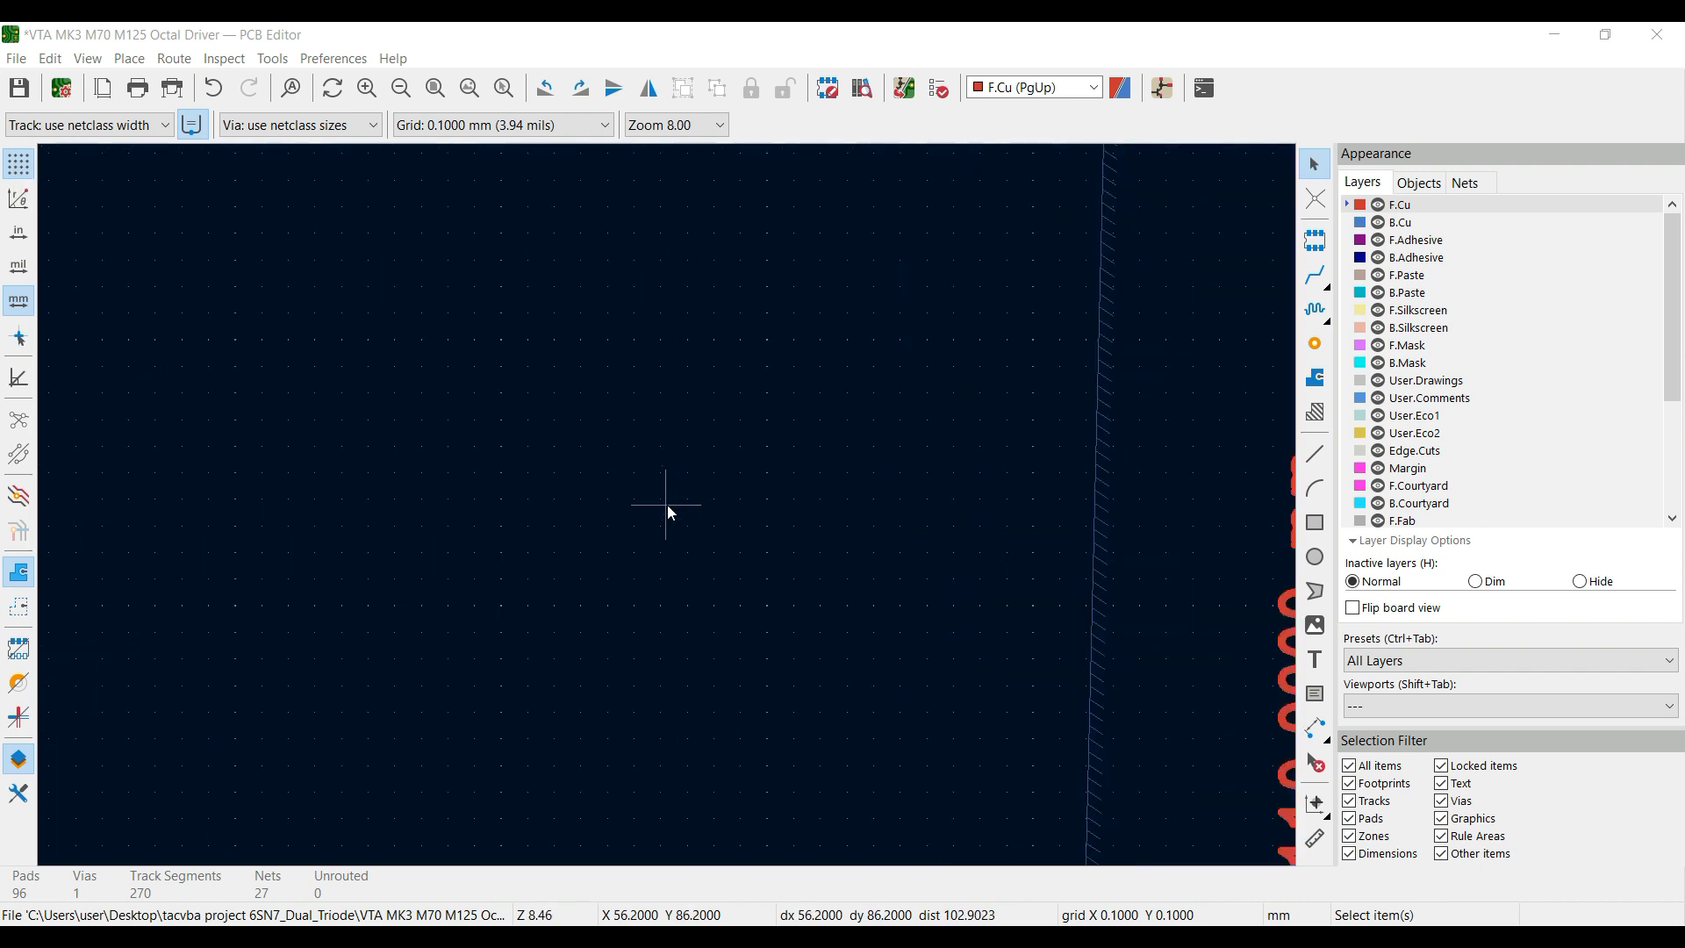
pyautogui.click(18, 165)
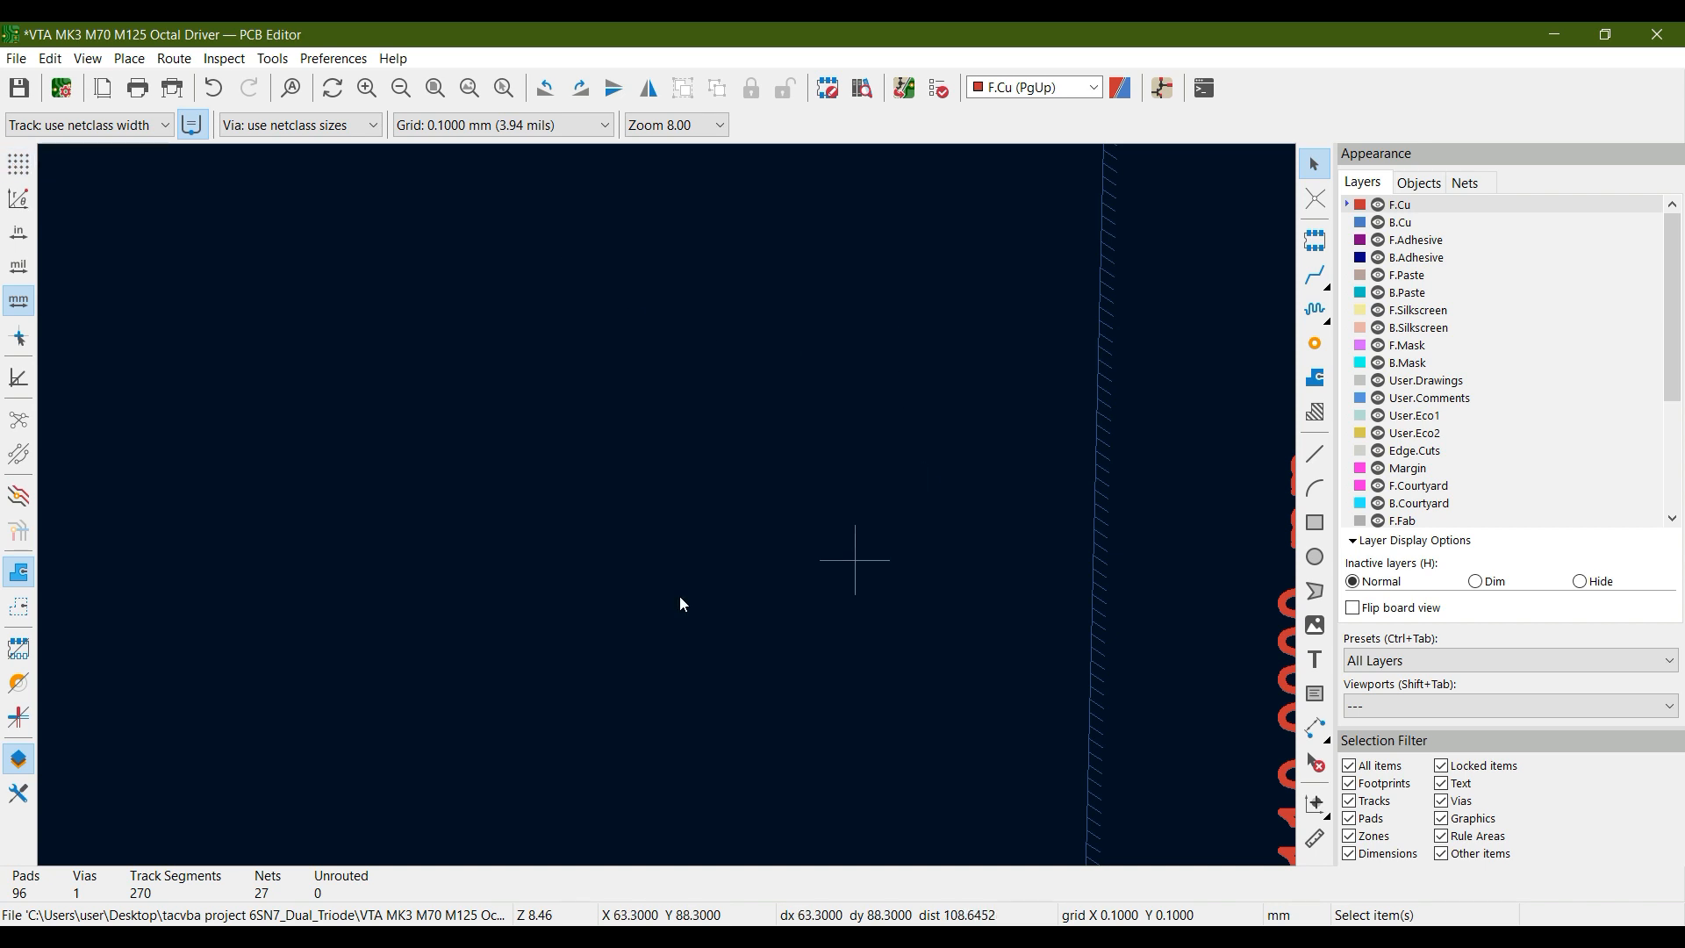
pyautogui.click(26, 164)
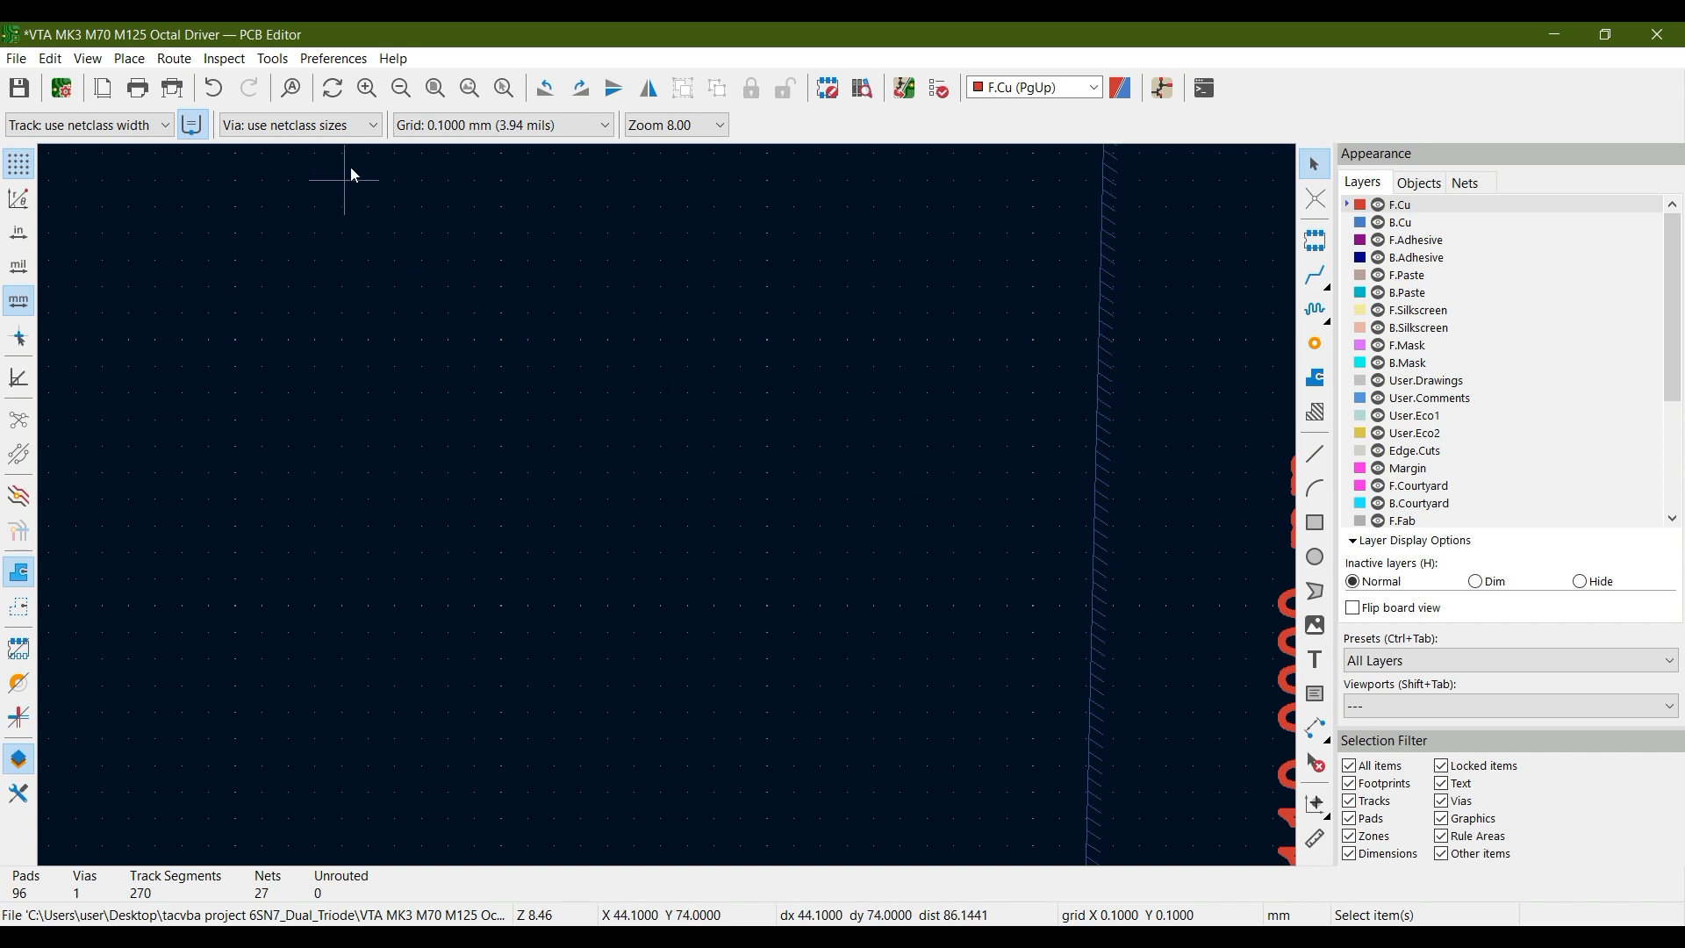
pyautogui.click(434, 88)
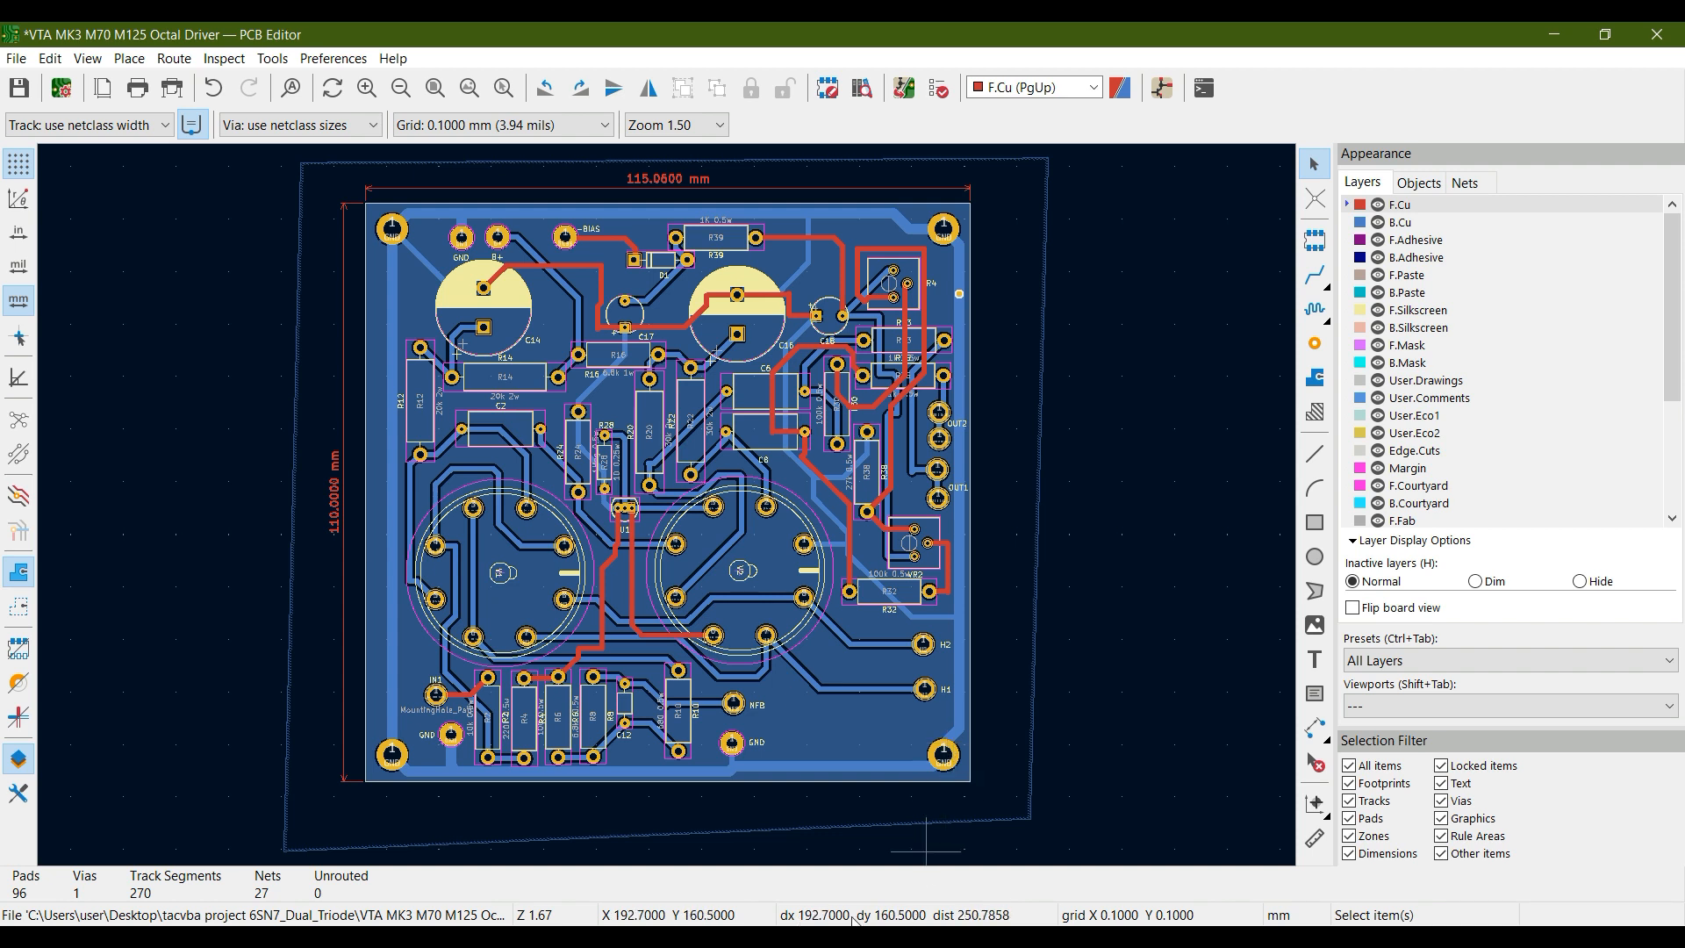
# Switch the coordinate display to polar and return it to Cartesian
pyautogui.click(19, 199)
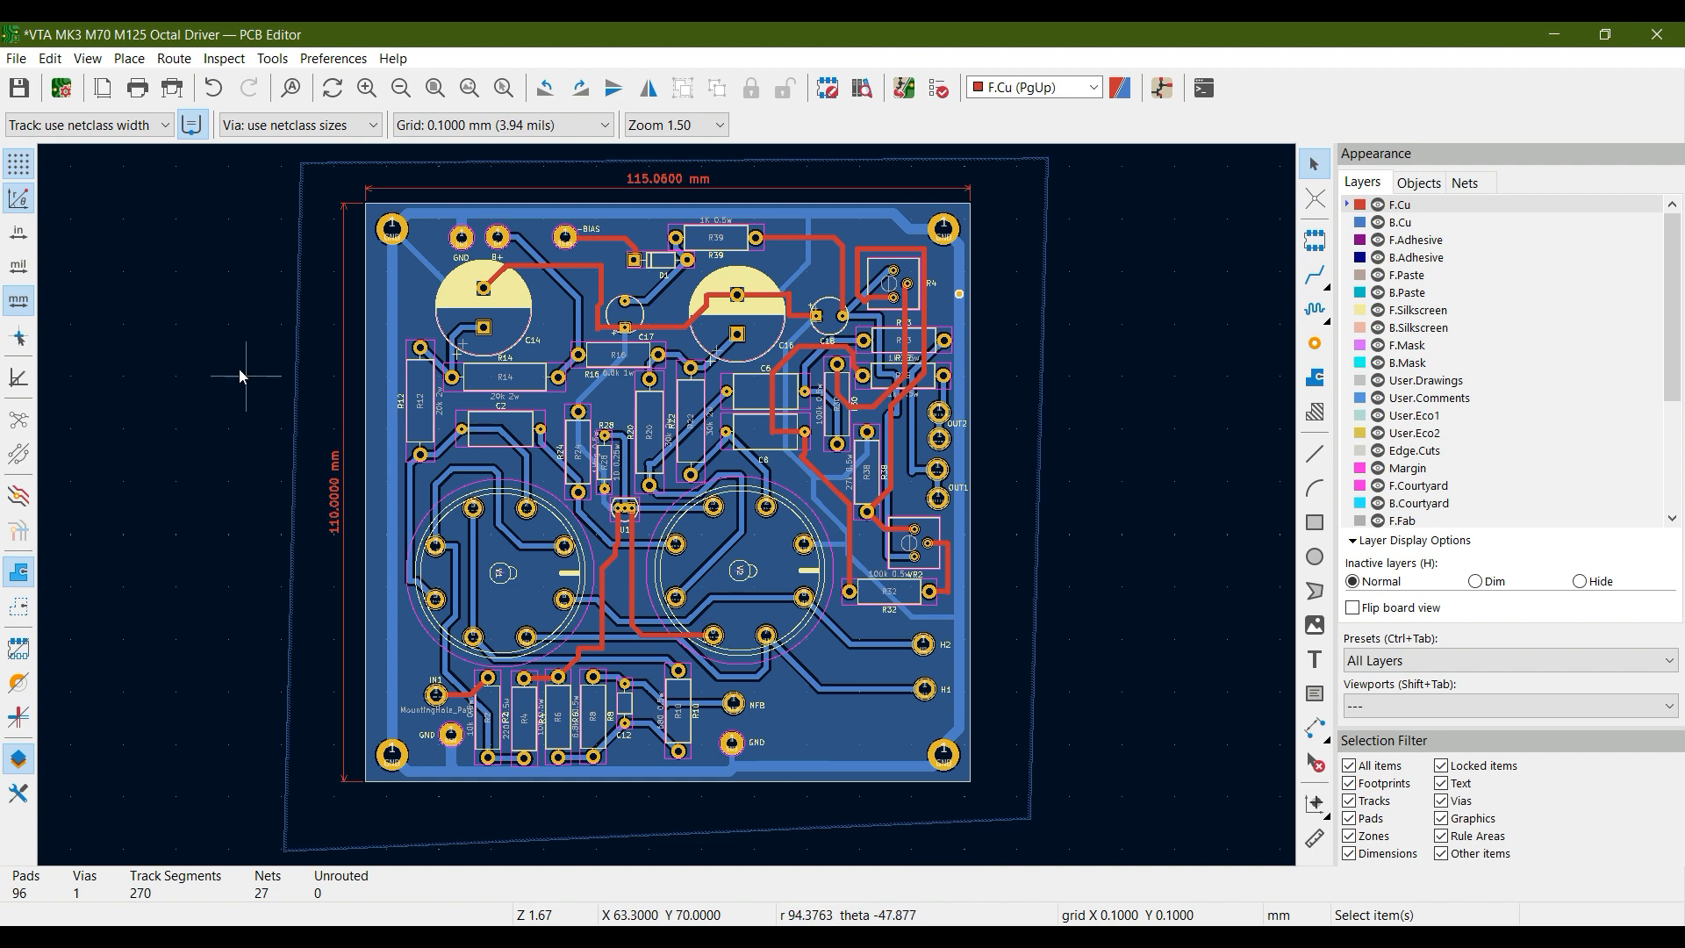
pyautogui.click(18, 197)
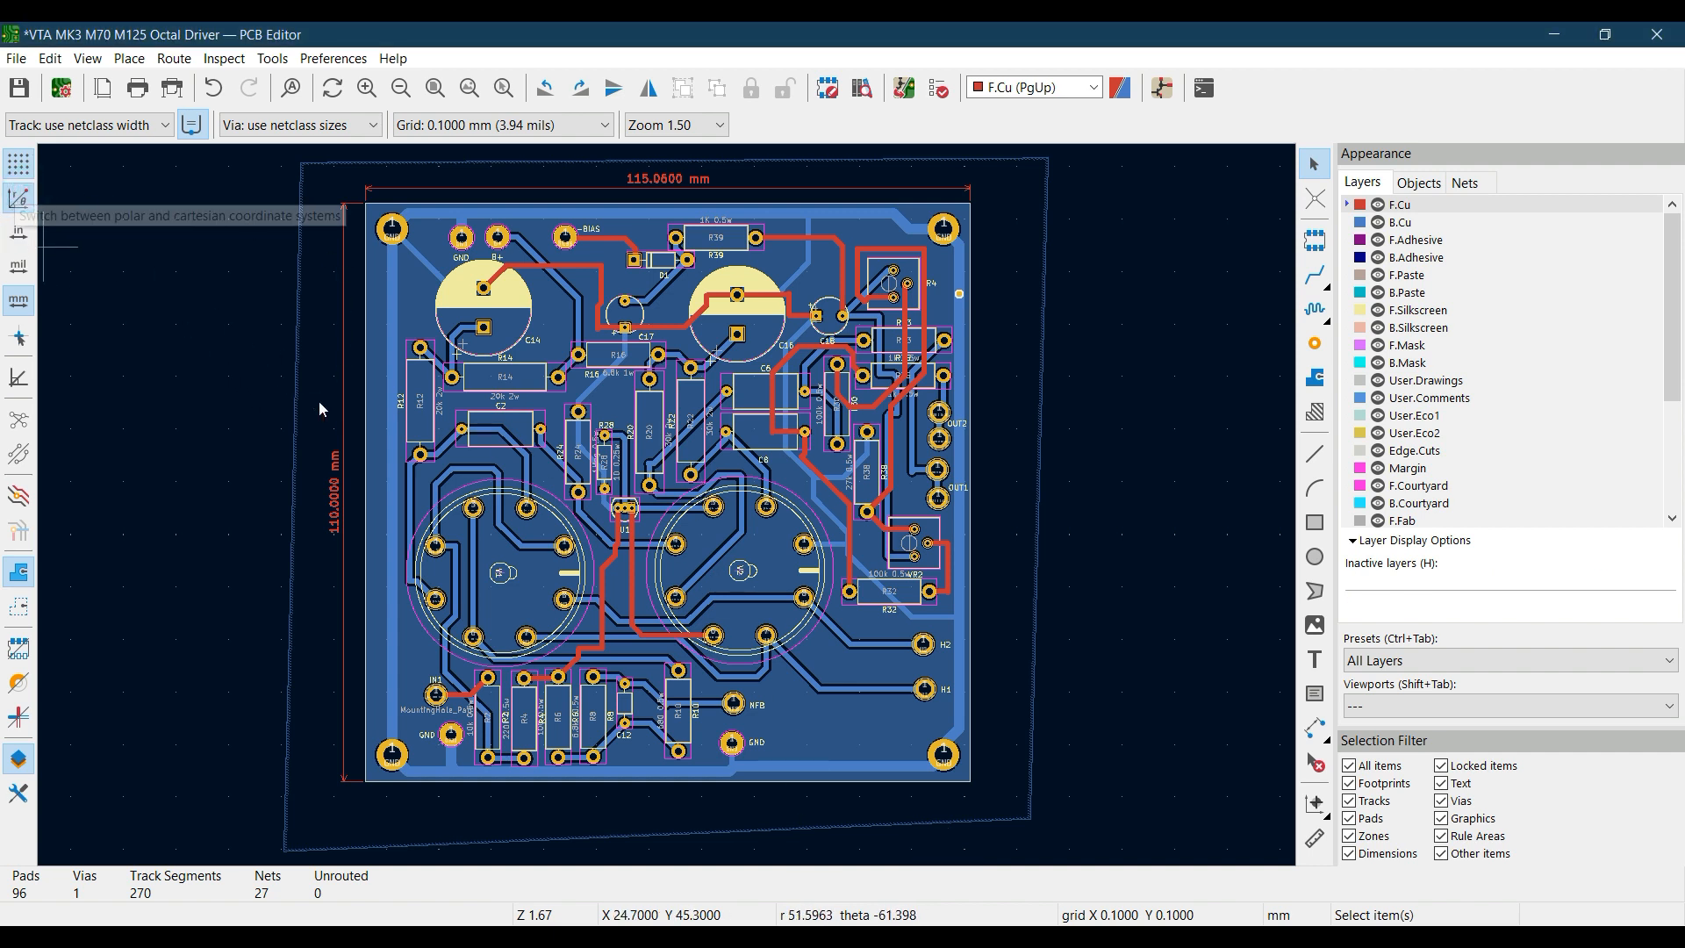
pyautogui.click(9, 201)
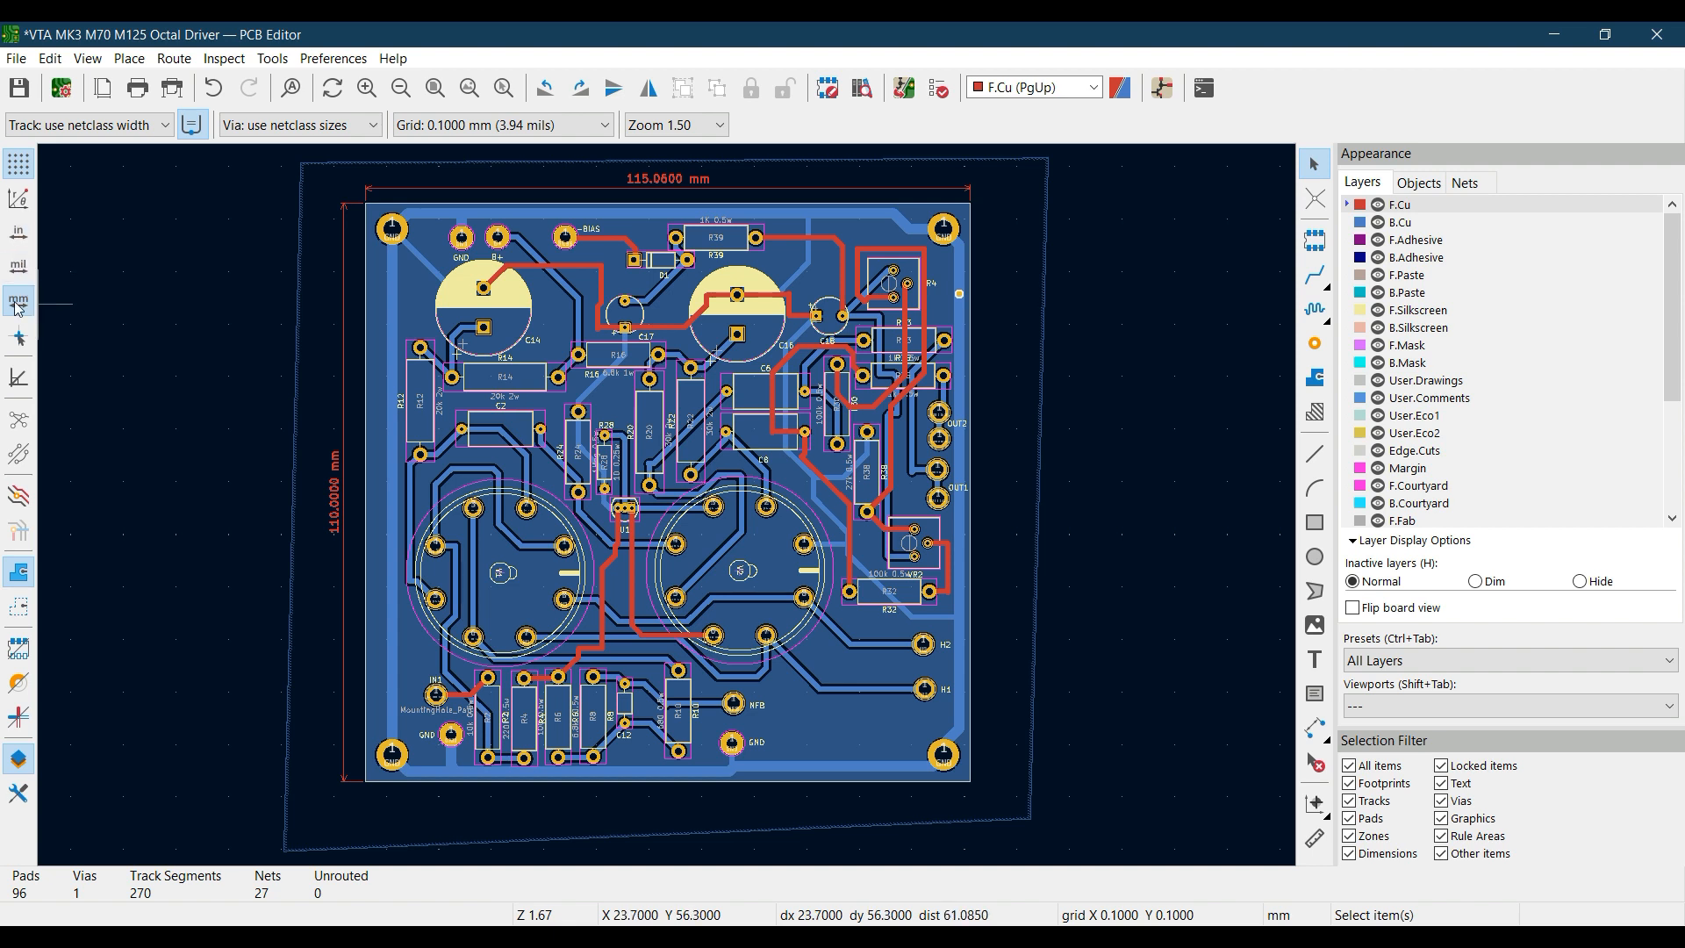
# Show the board's vertical dimension in inches and in mils, and return the units to millimetres
pyautogui.scroll(5, 333, 496)
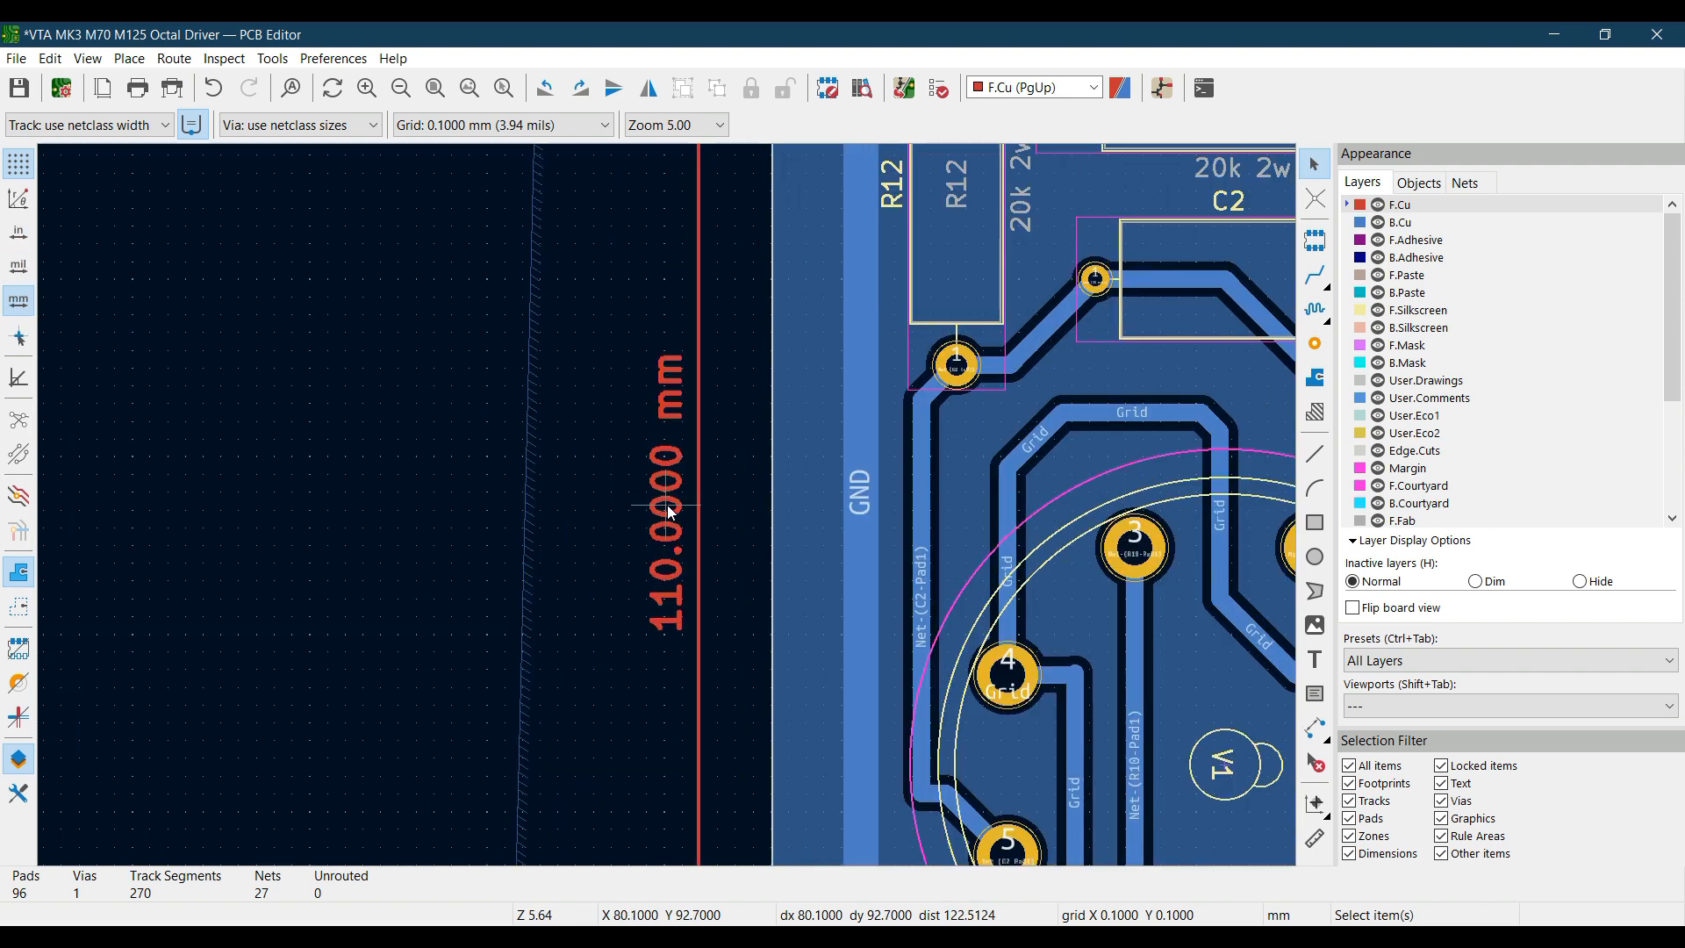
pyautogui.scroll(-3, 669, 512)
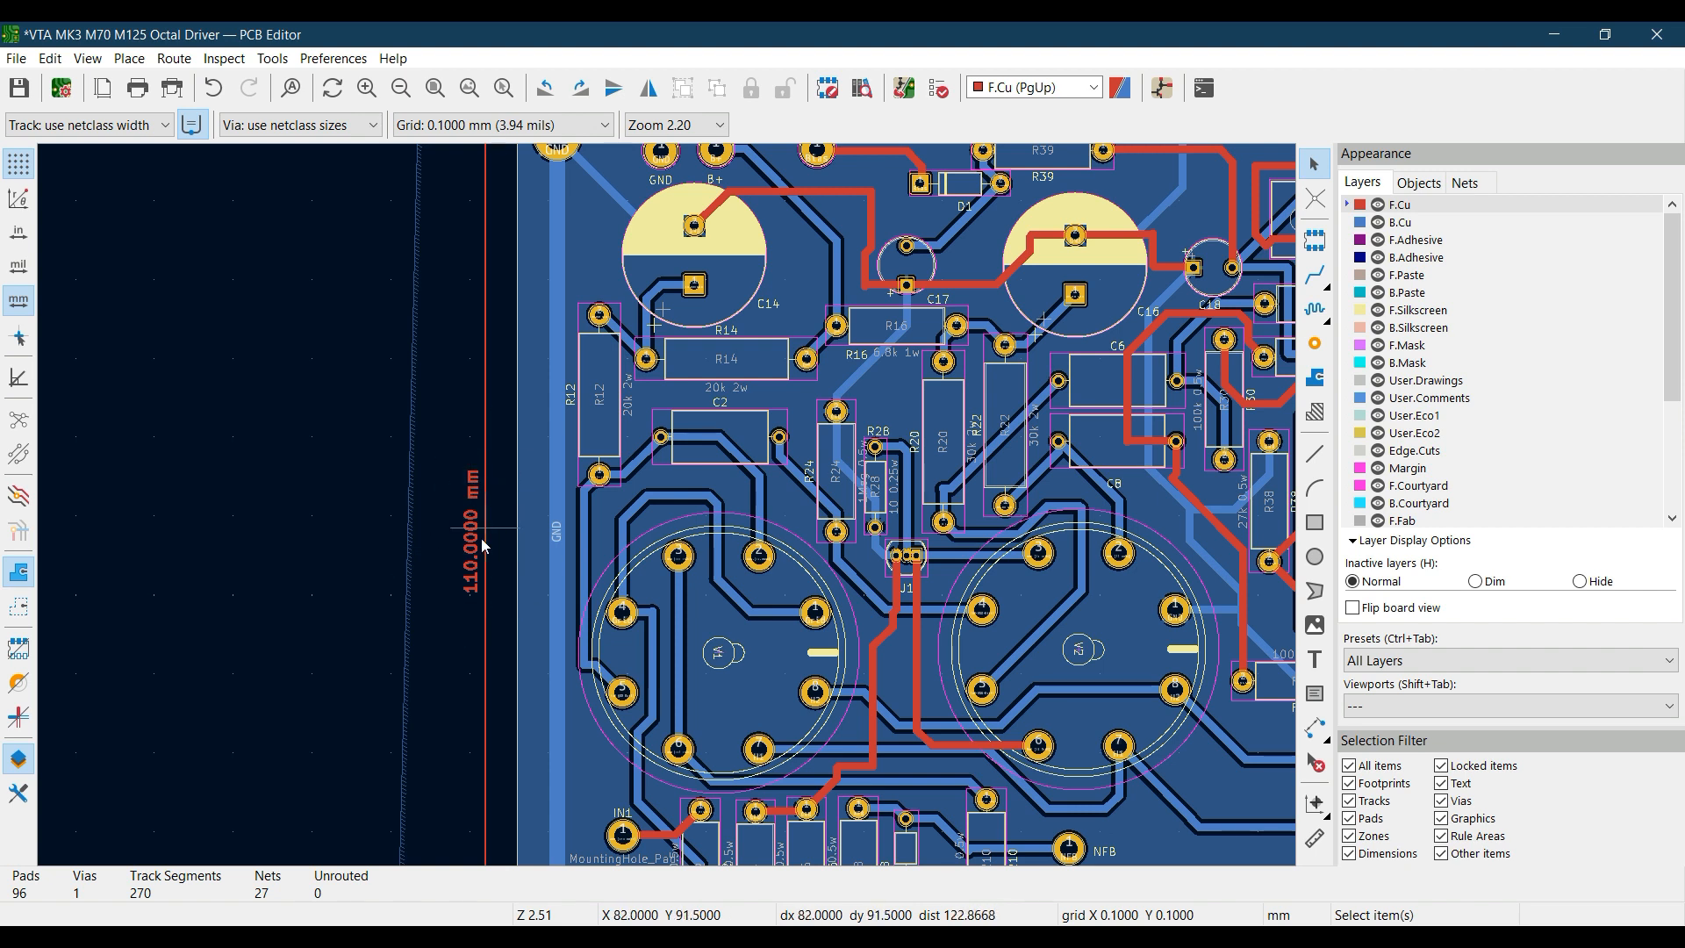
pyautogui.click(19, 233)
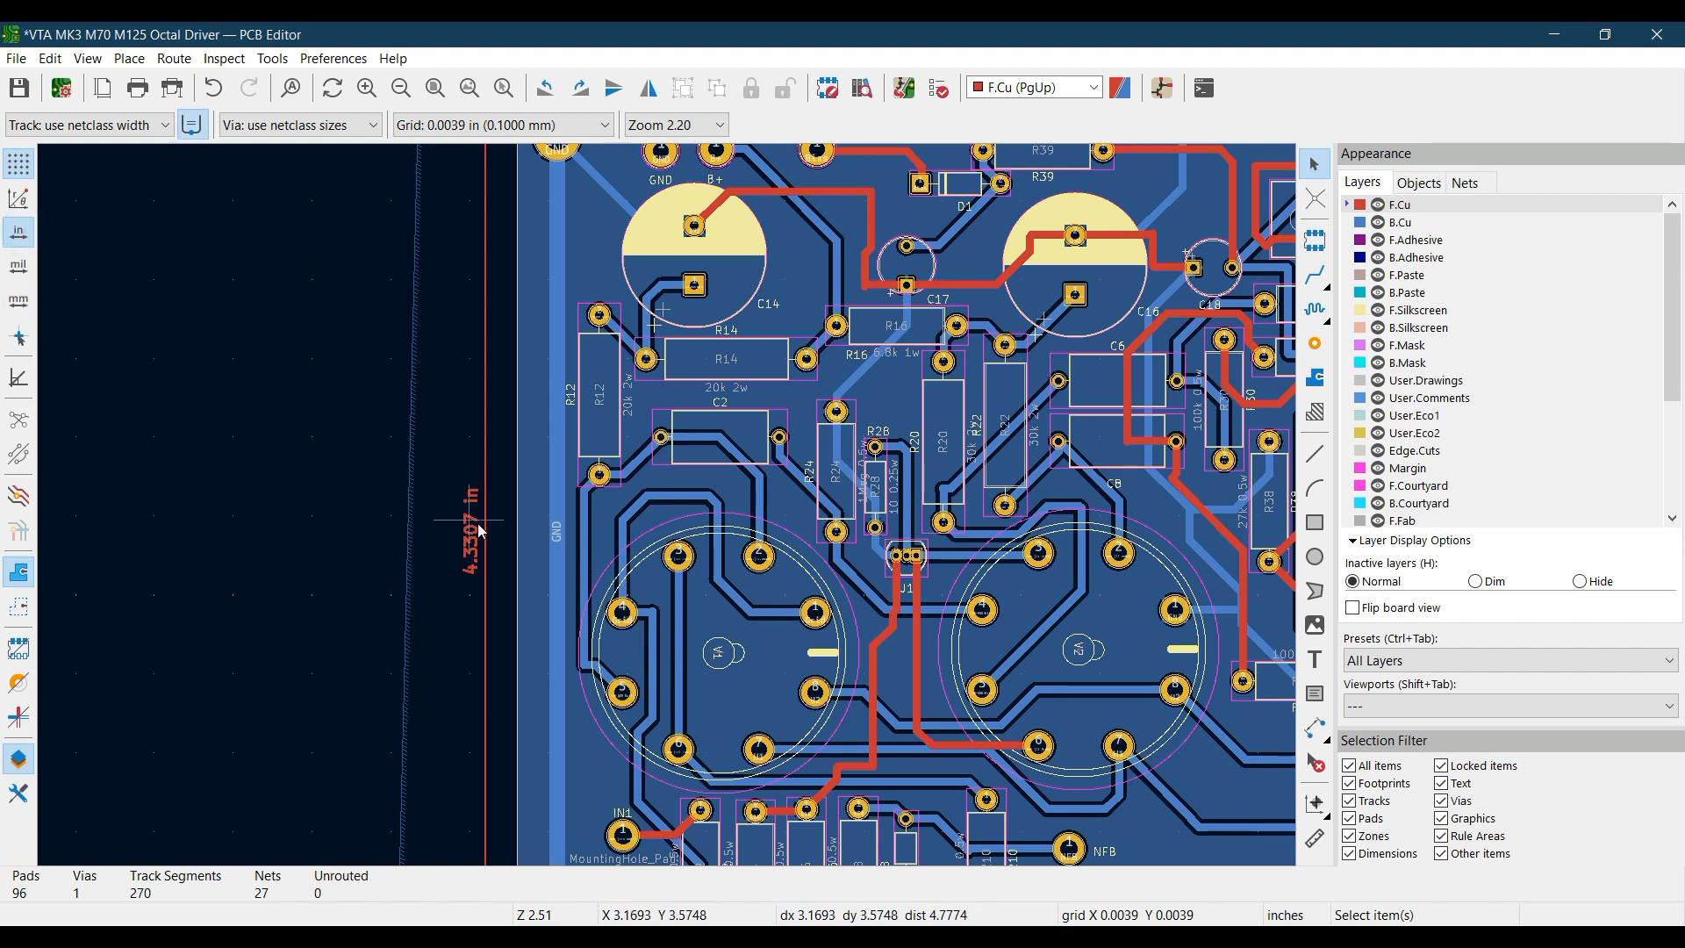
pyautogui.click(23, 279)
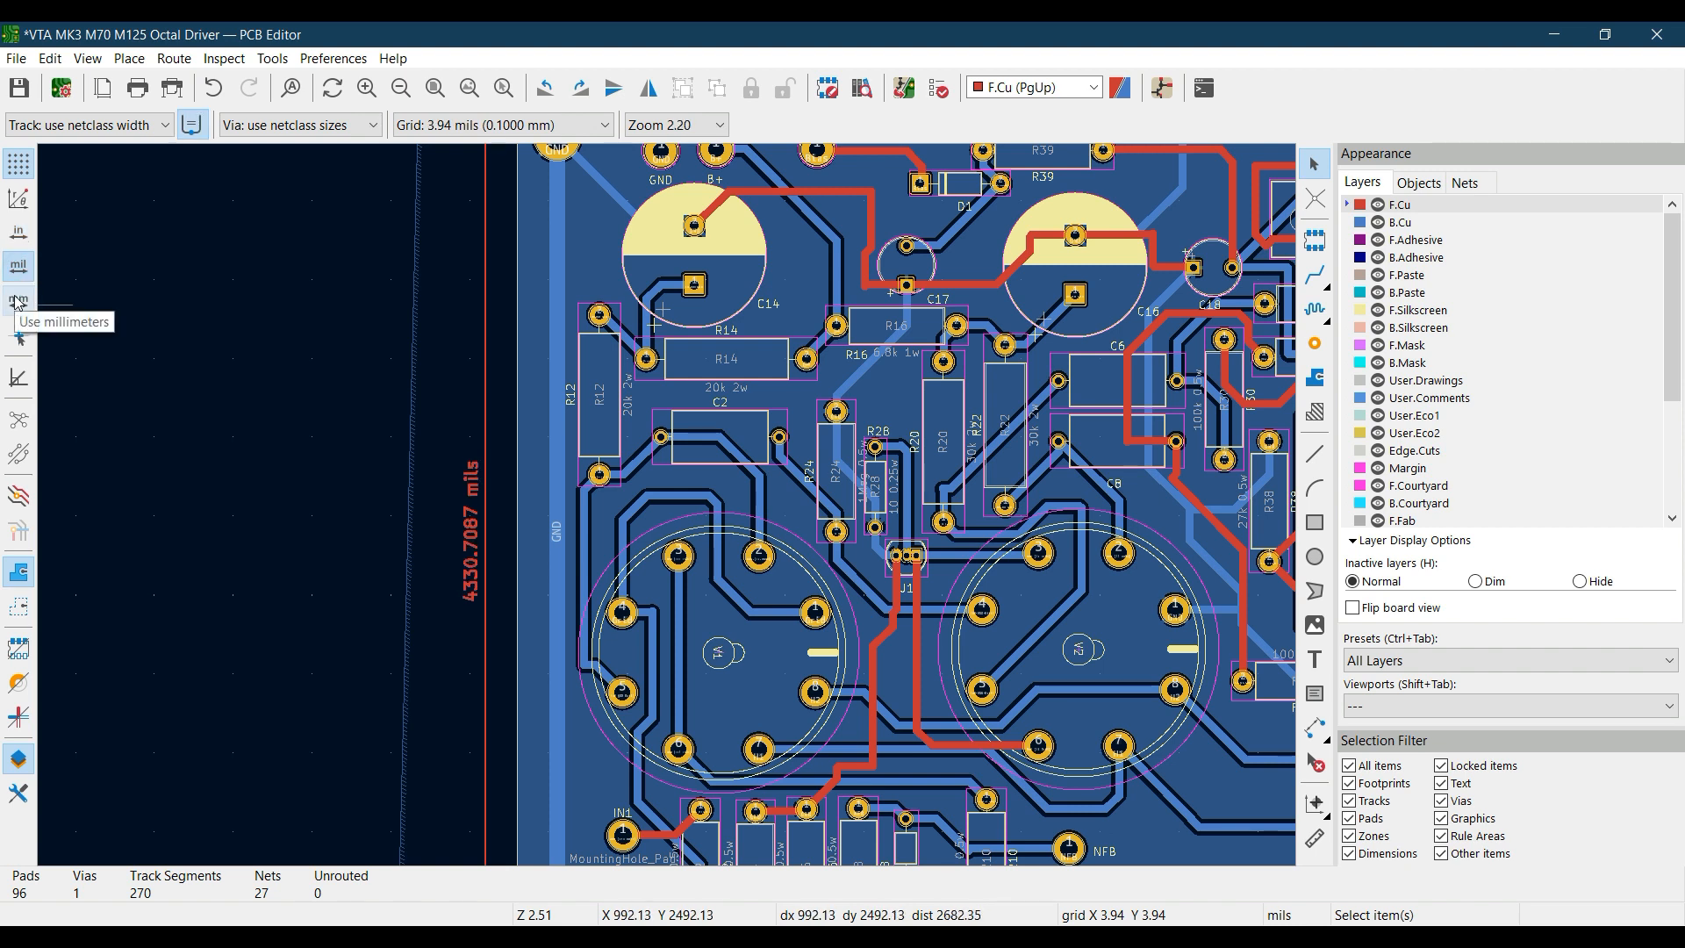
pyautogui.click(18, 303)
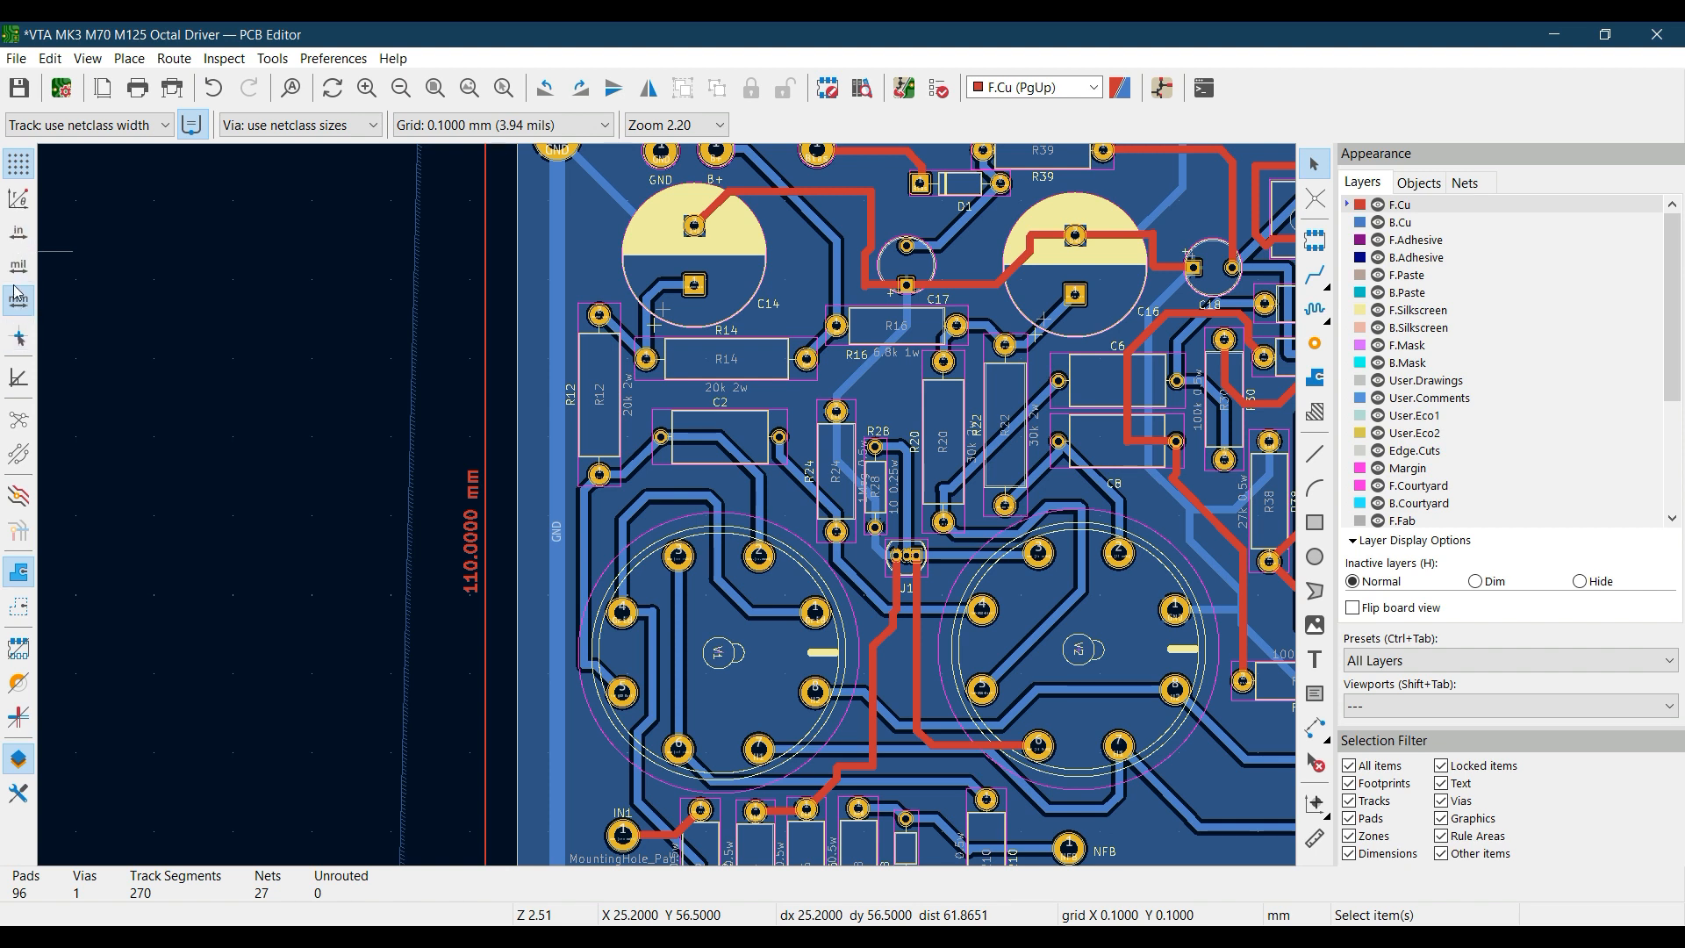
# Turn on the full-window crosshairs, turn them off again, and fit the board in view
pyautogui.click(22, 338)
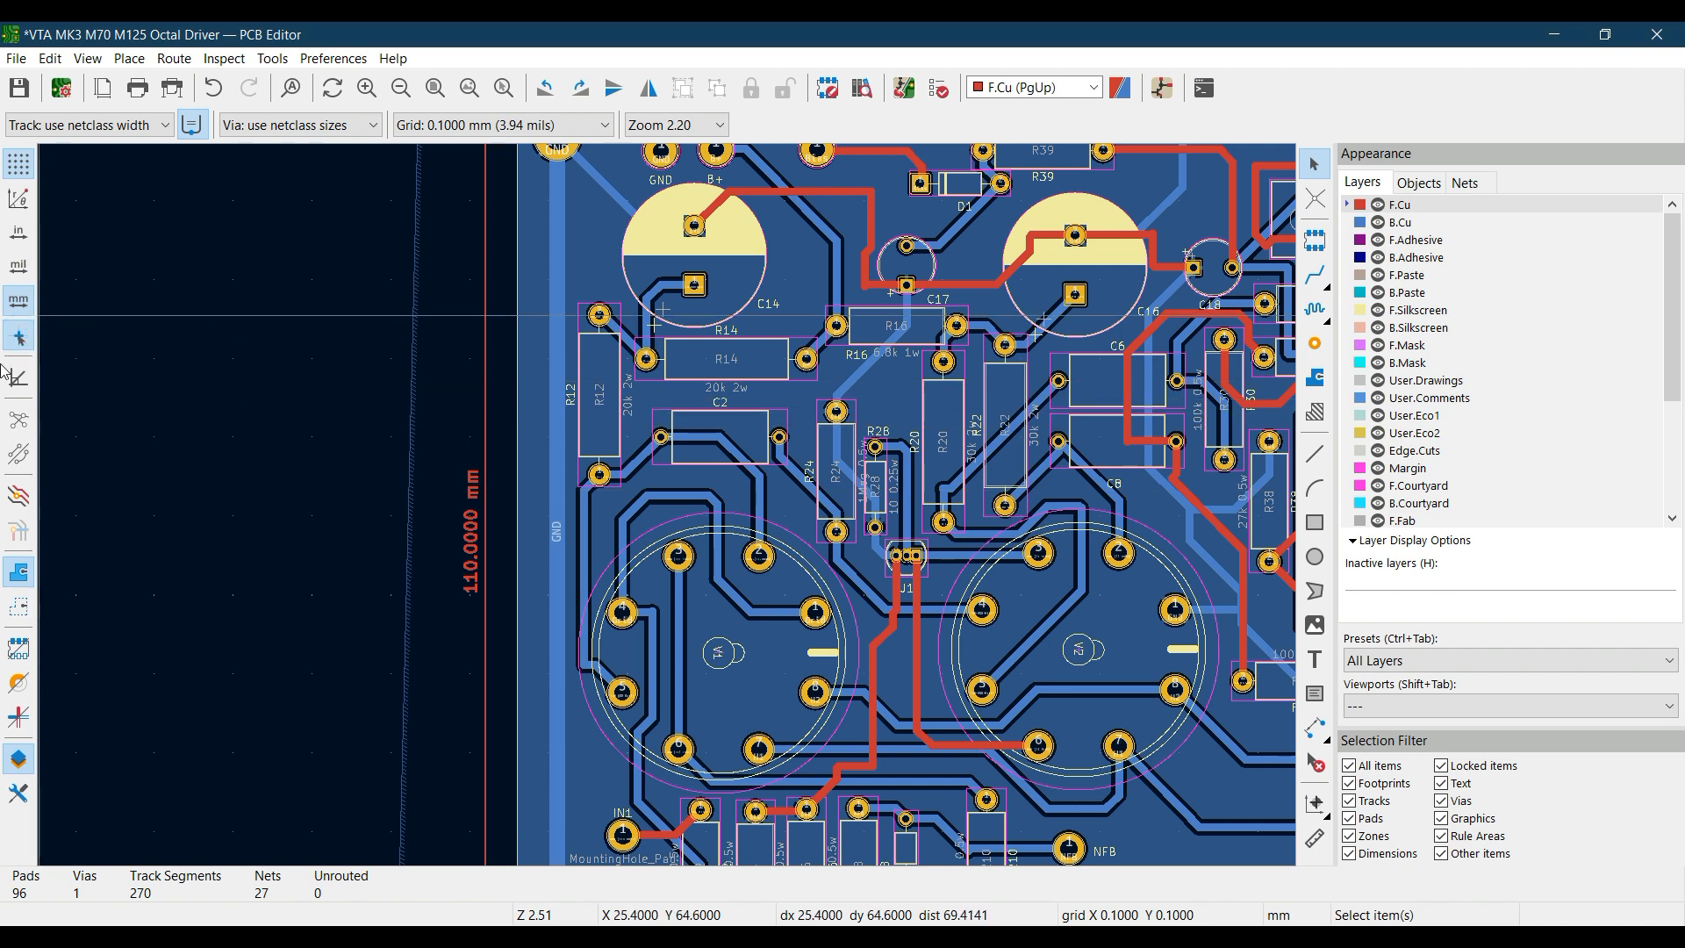
pyautogui.click(18, 337)
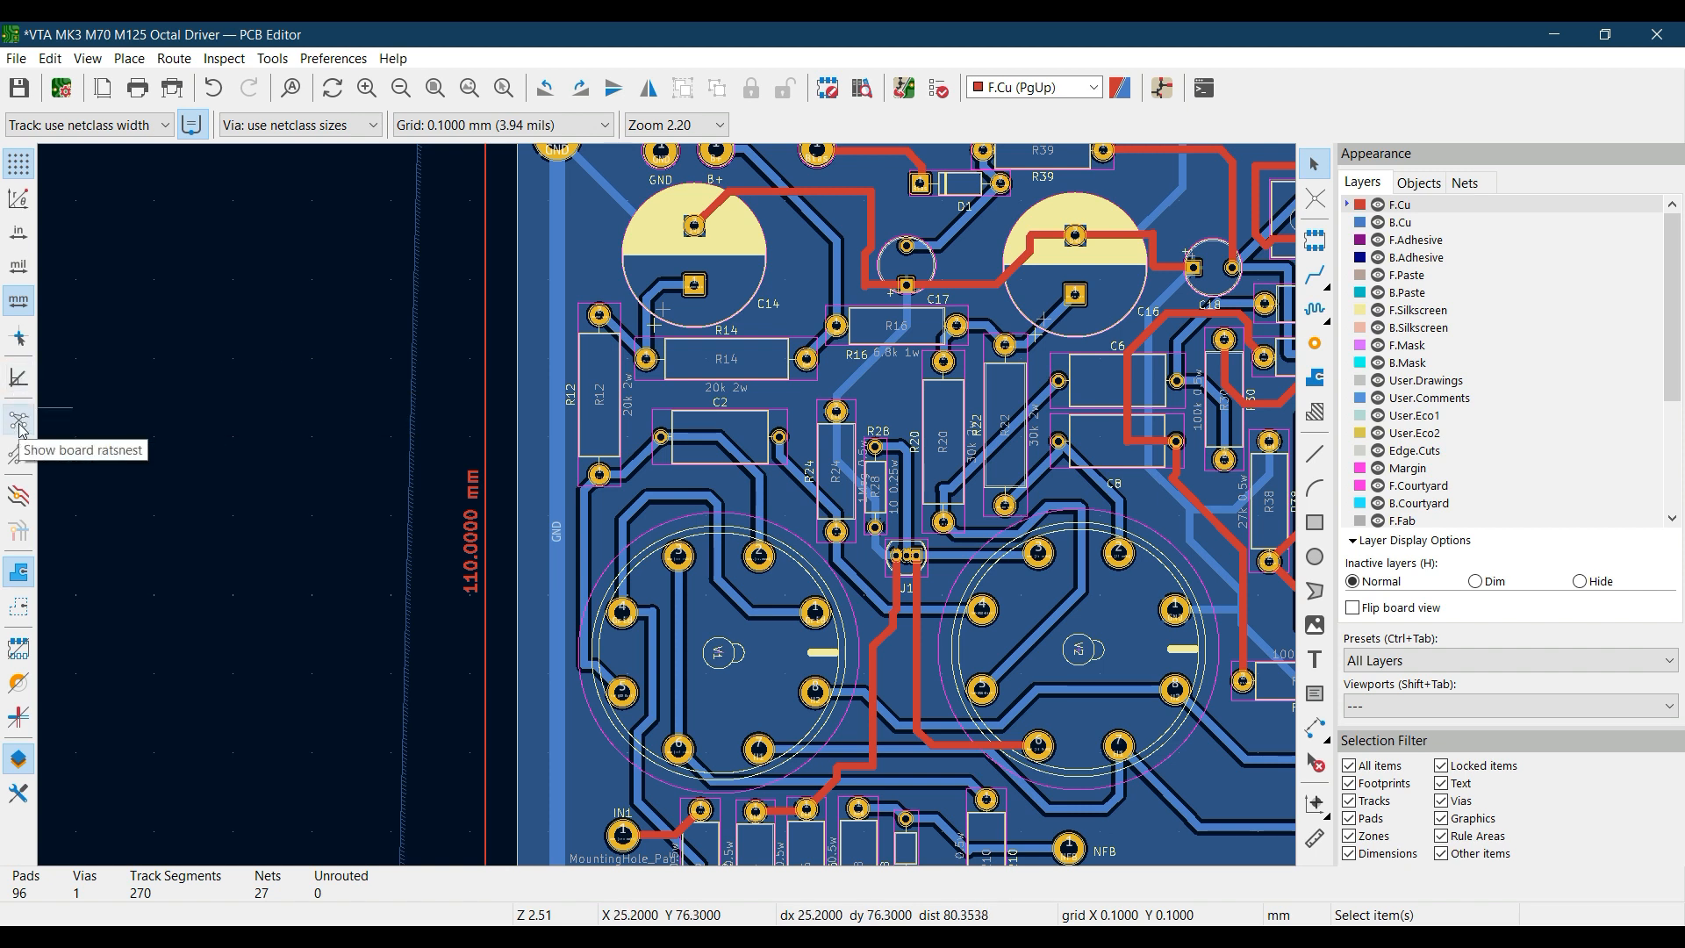
pyautogui.click(436, 91)
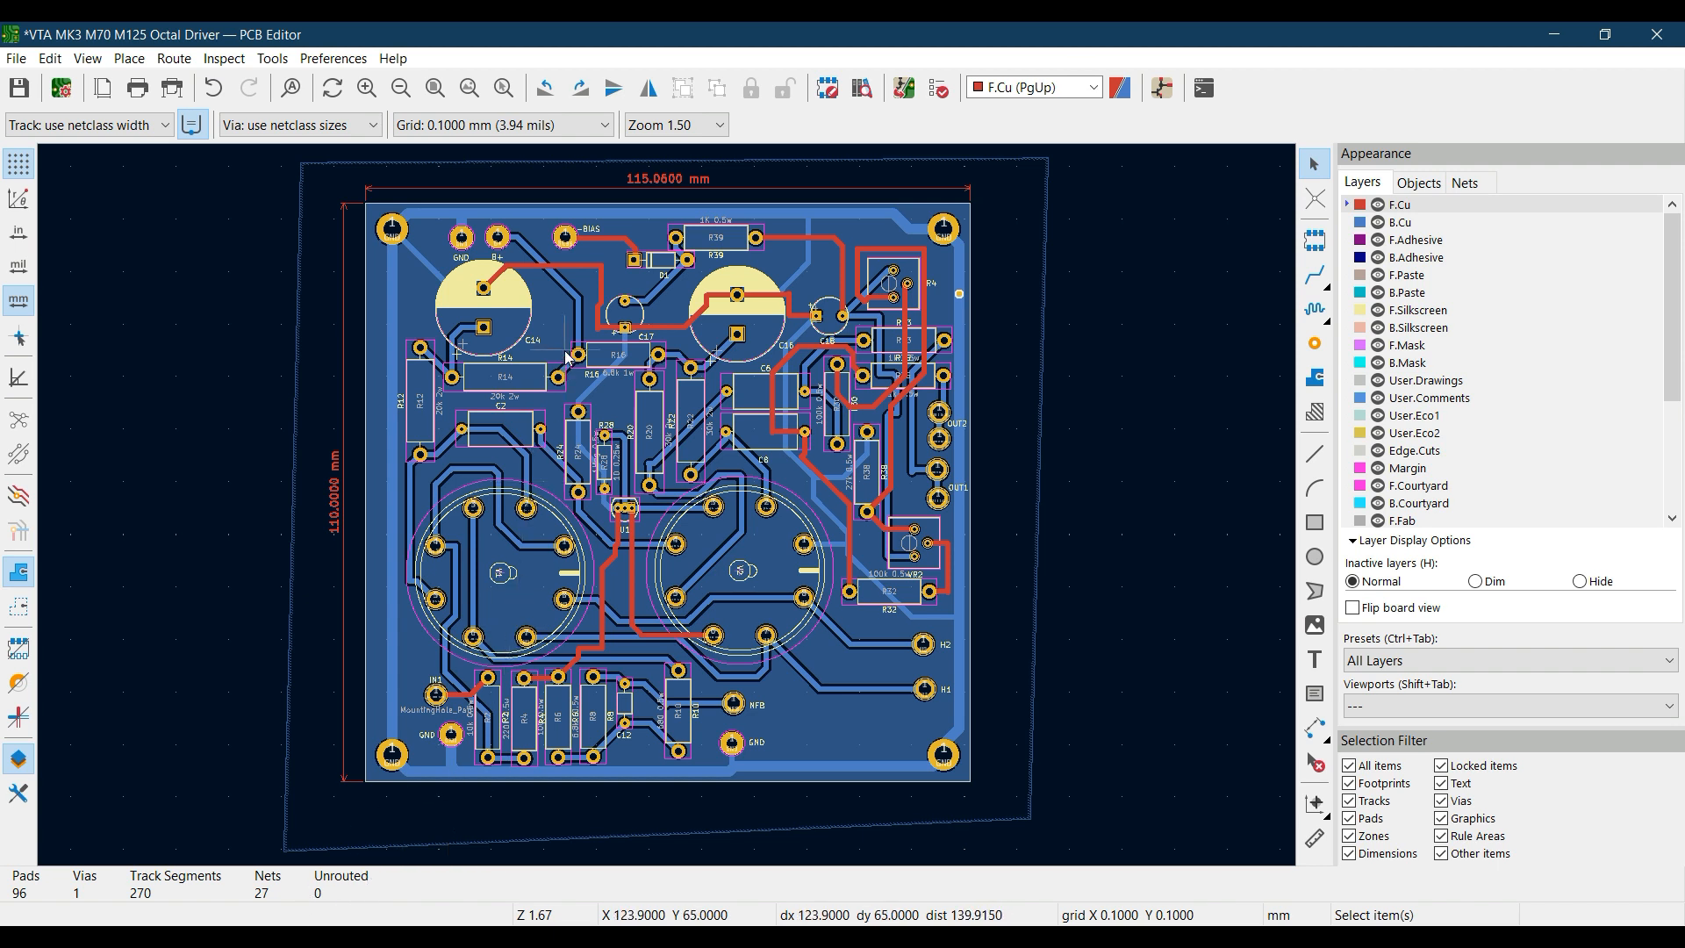
# Delete the vertical B.Cu track segment that runs from pad 1 of R14 toward capacitor C14
pyautogui.scroll(1, 569, 358)
pyautogui.scroll(1, 615, 505)
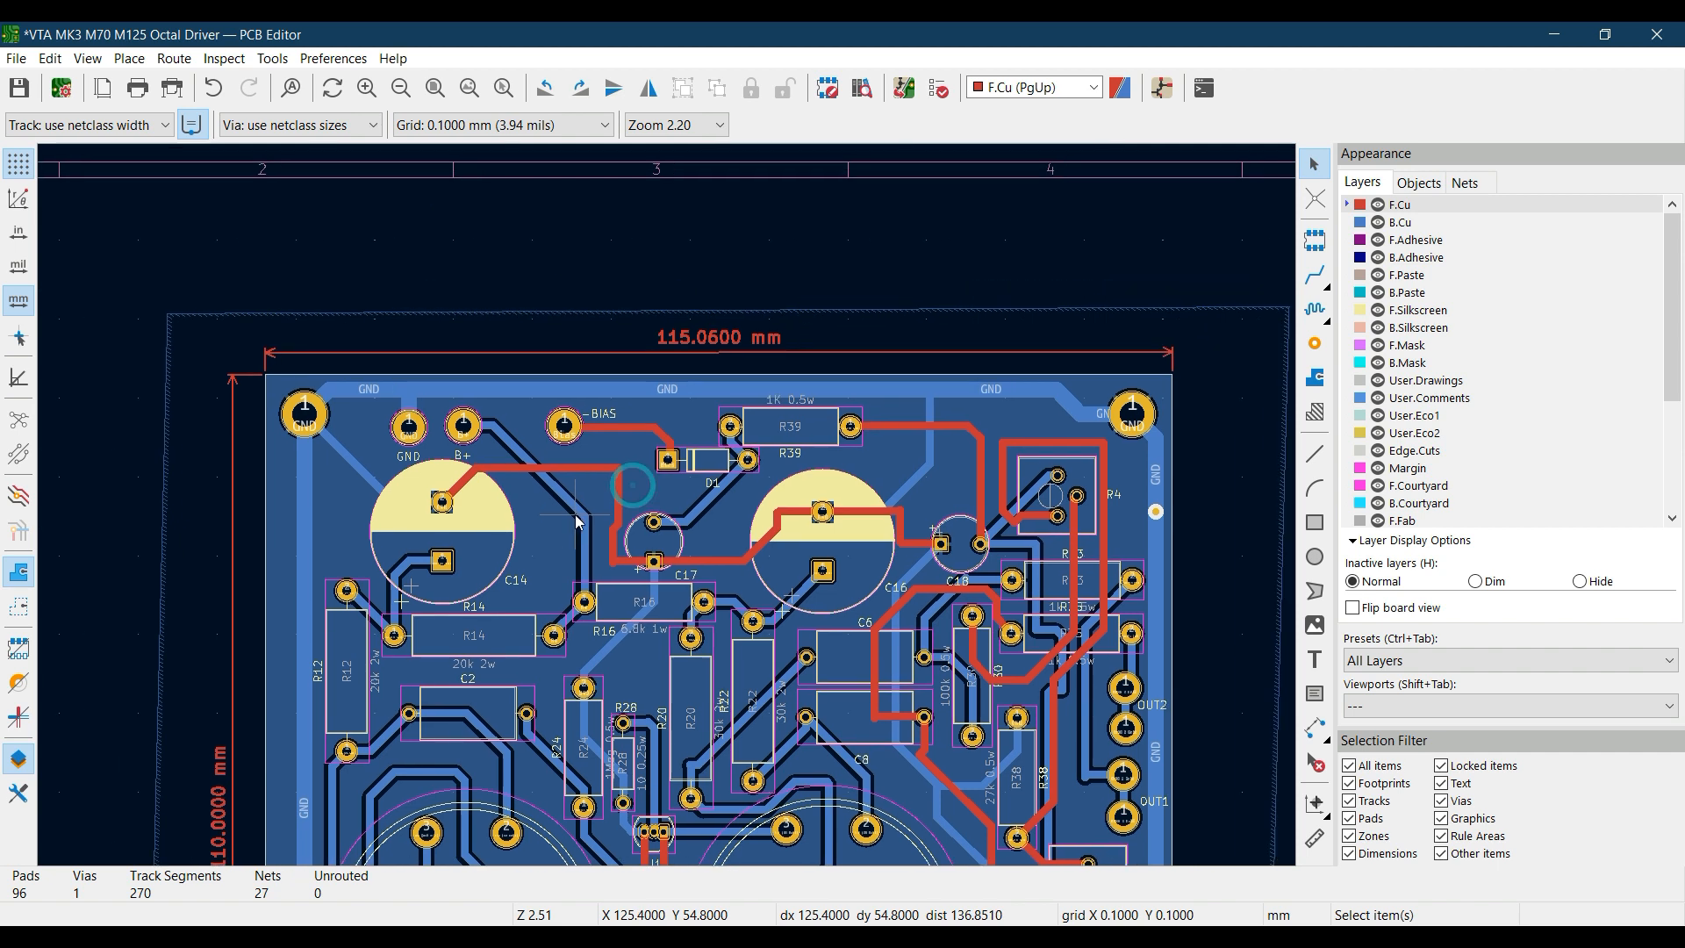
pyautogui.scroll(4, 577, 522)
pyautogui.moveTo(602, 550); pyautogui.dragTo(856, 261, button='middle')
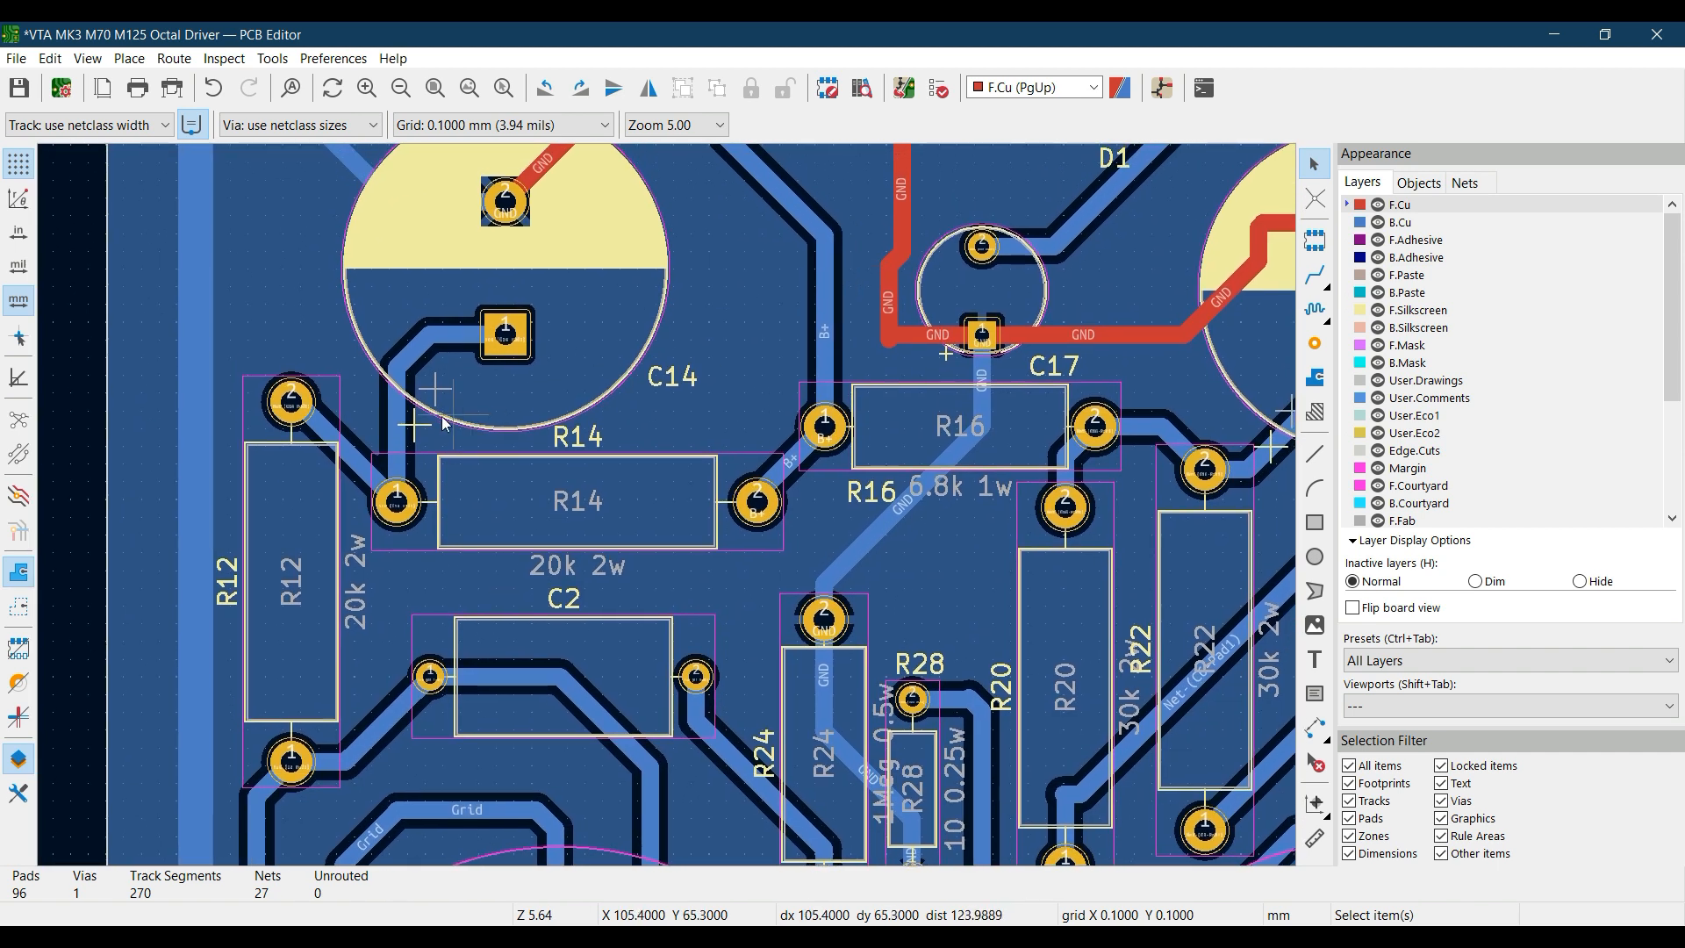
pyautogui.click(397, 420)
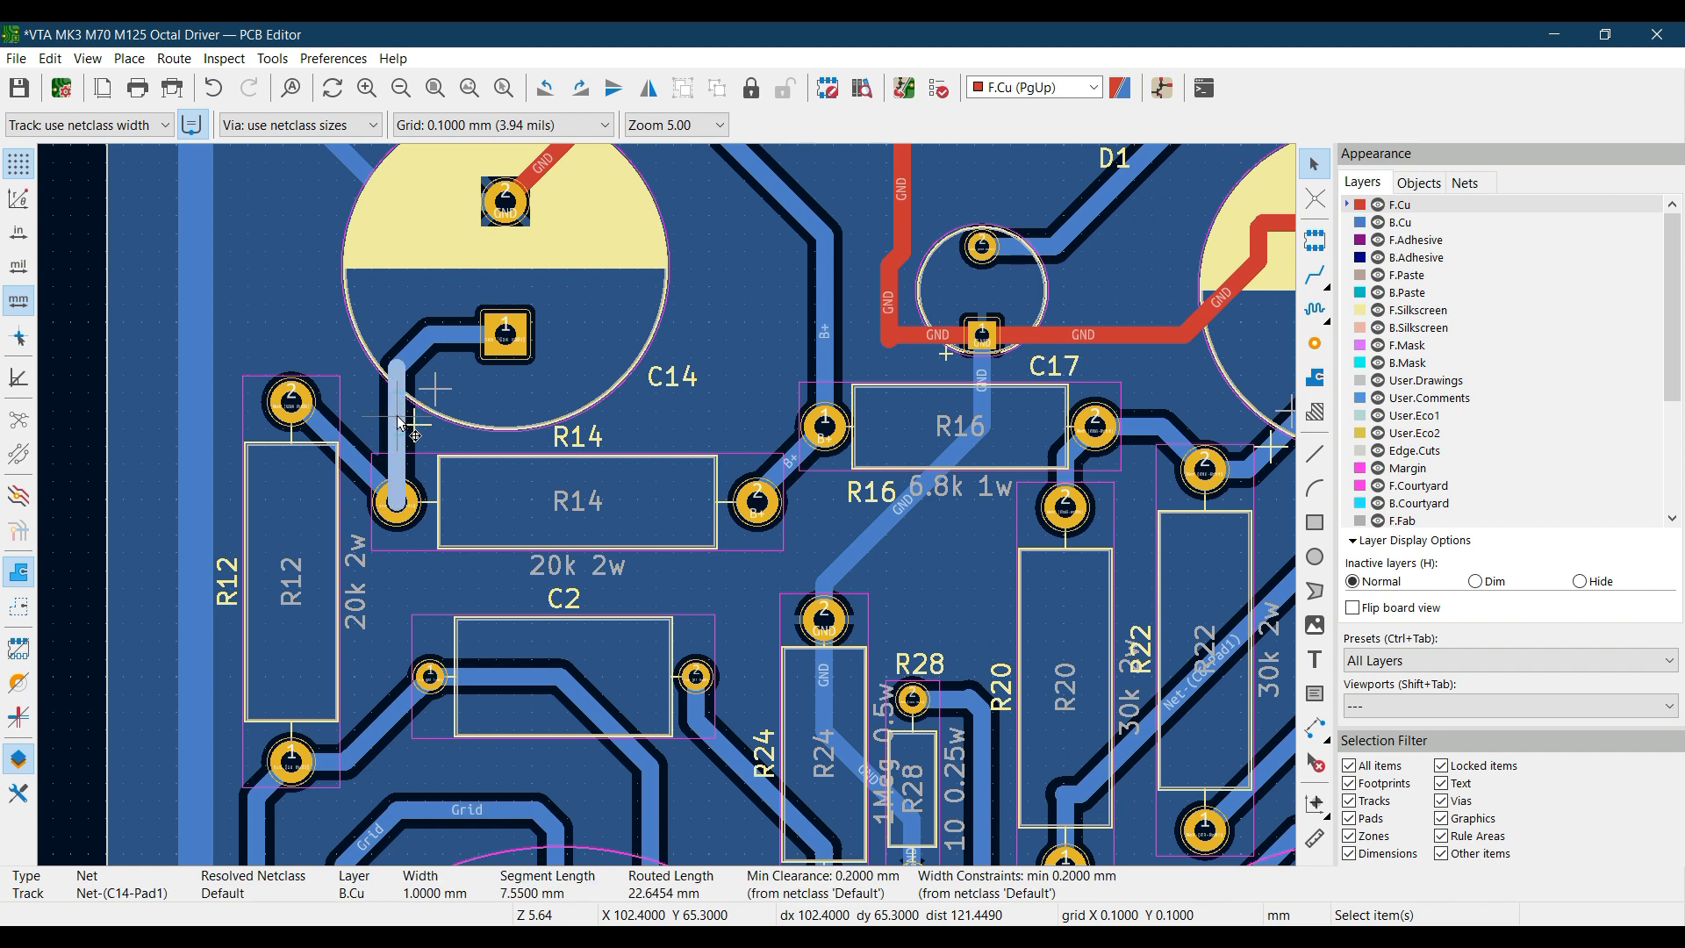
pyautogui.press('Delete')
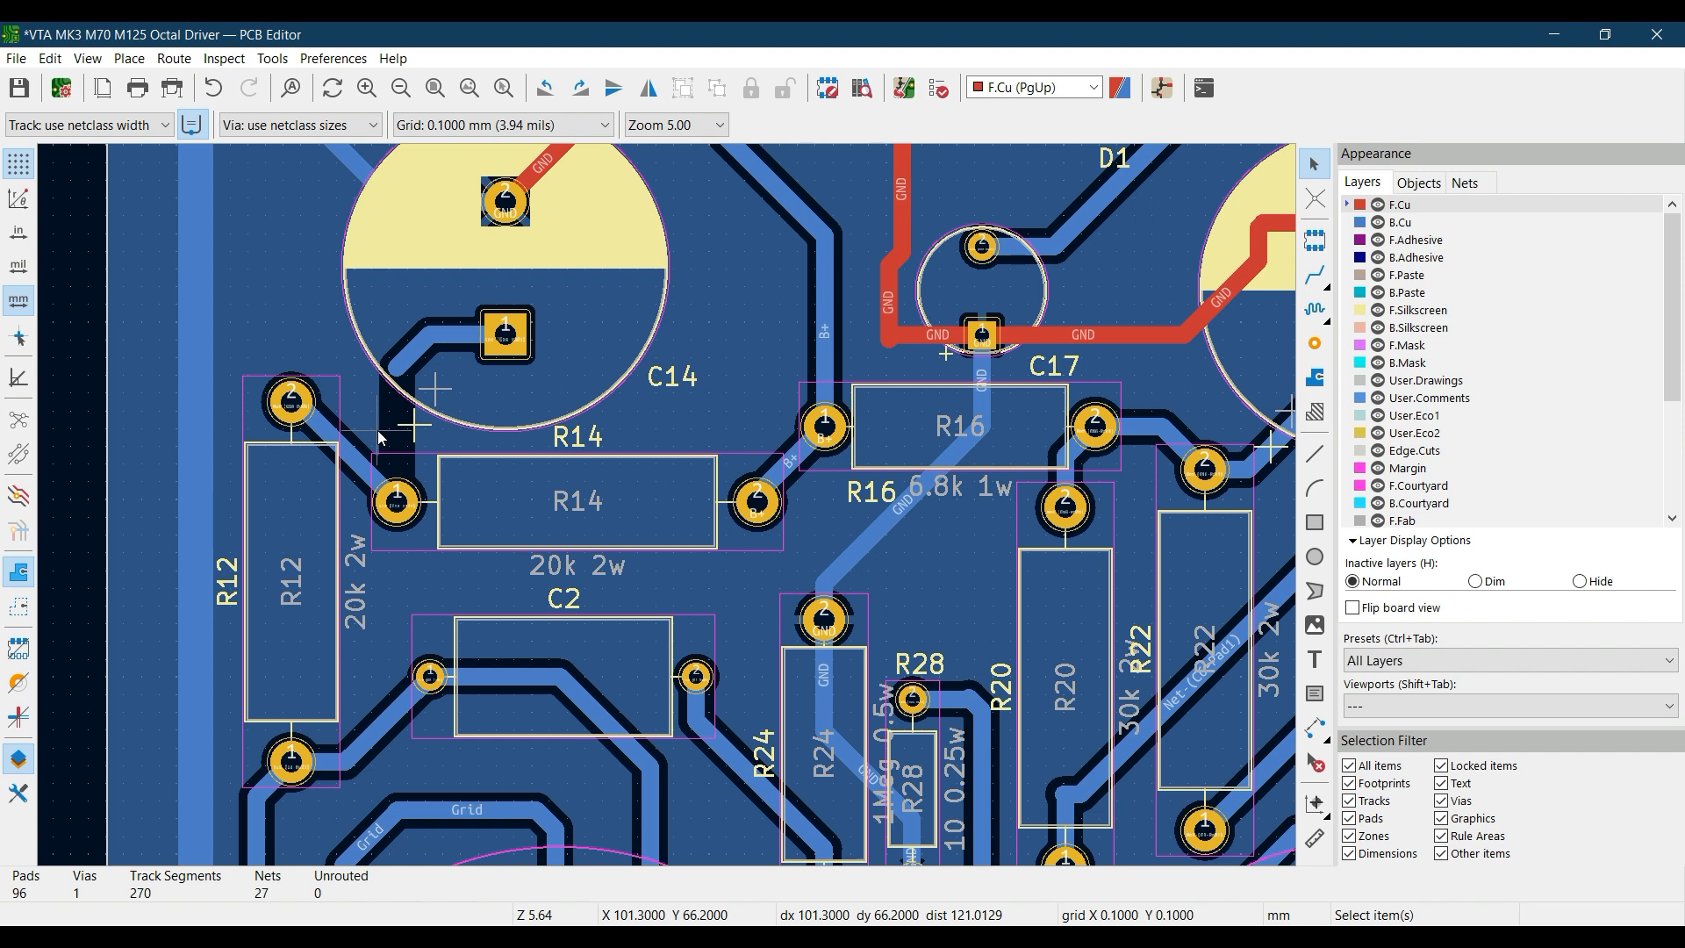
# Delete the diagonal track between R12 and R14 and the remaining track segments leading to pad 1 of C14
pyautogui.scroll(3, 380, 437)
pyautogui.click(616, 569)
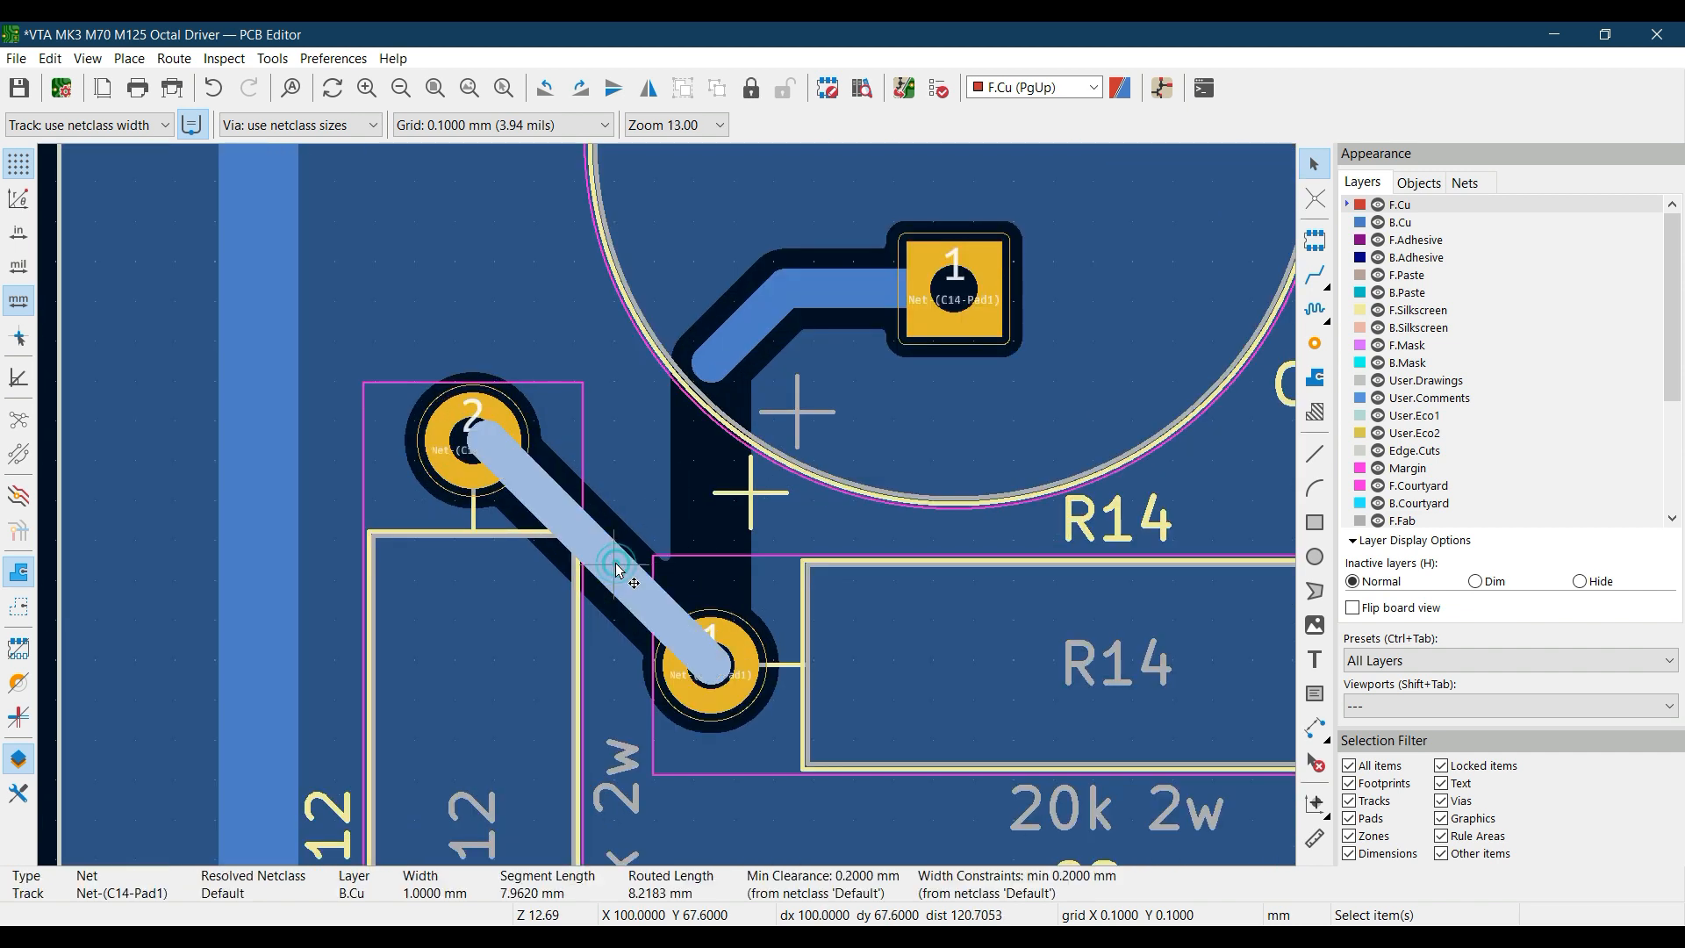
pyautogui.press('Delete')
pyautogui.click(739, 344)
pyautogui.press('Delete')
pyautogui.click(815, 300)
pyautogui.press('Delete')
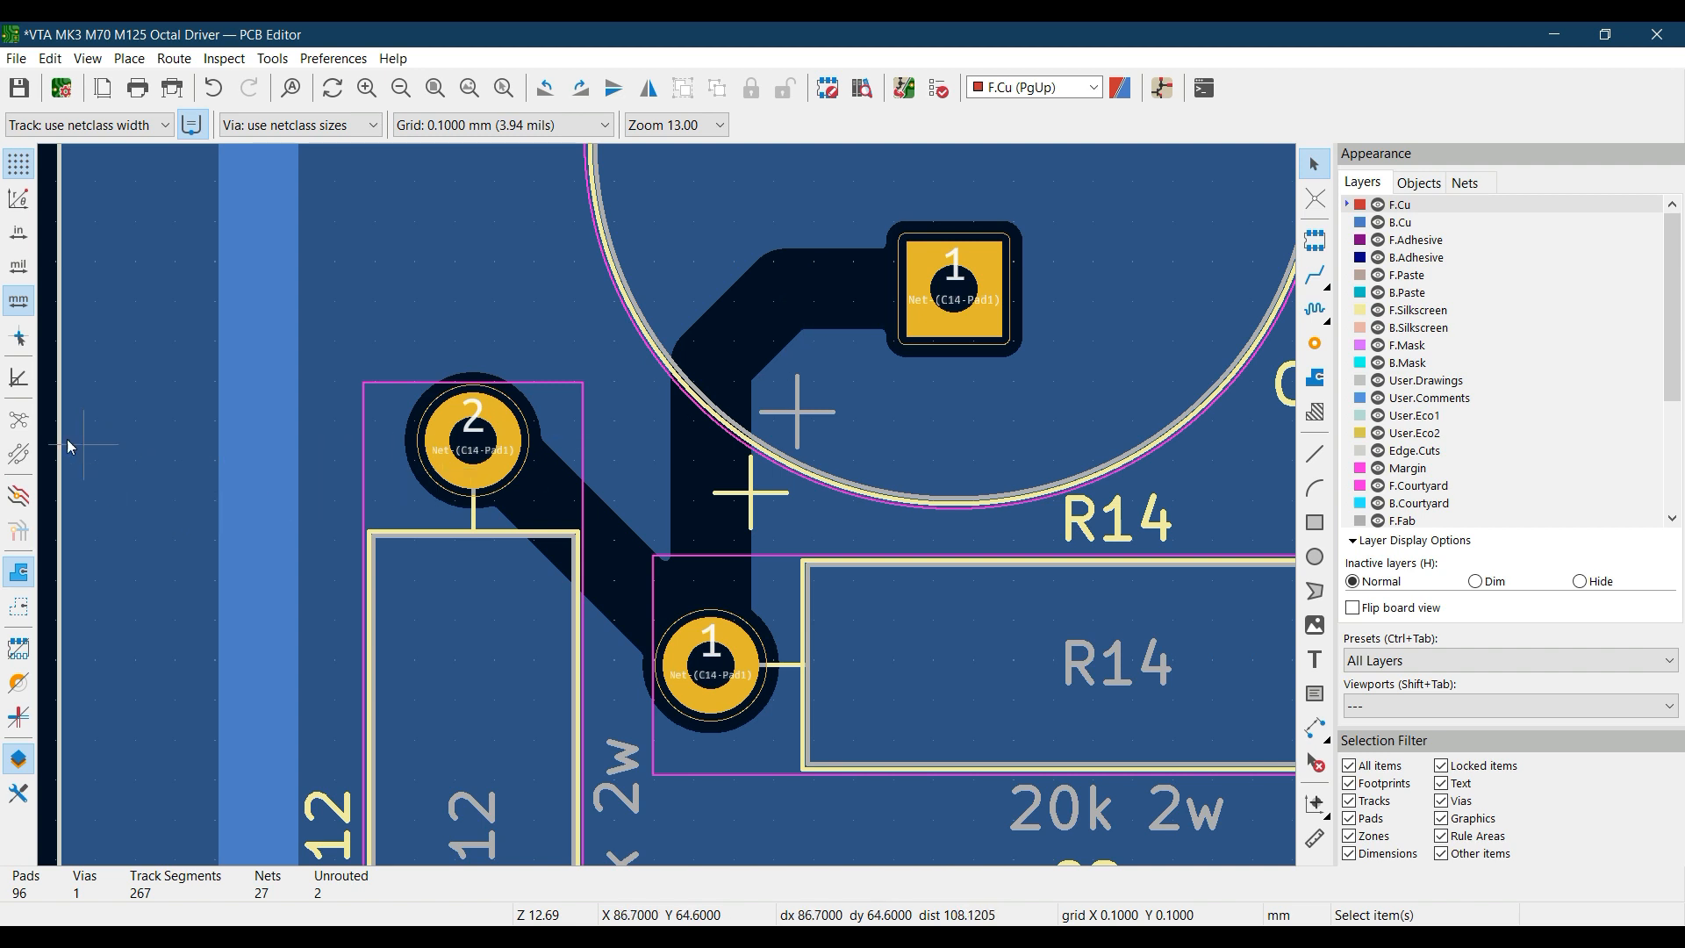
# Toggle the board ratsnest and leave it displayed for the unrouted pads of C14, R12 and R14
pyautogui.click(21, 425)
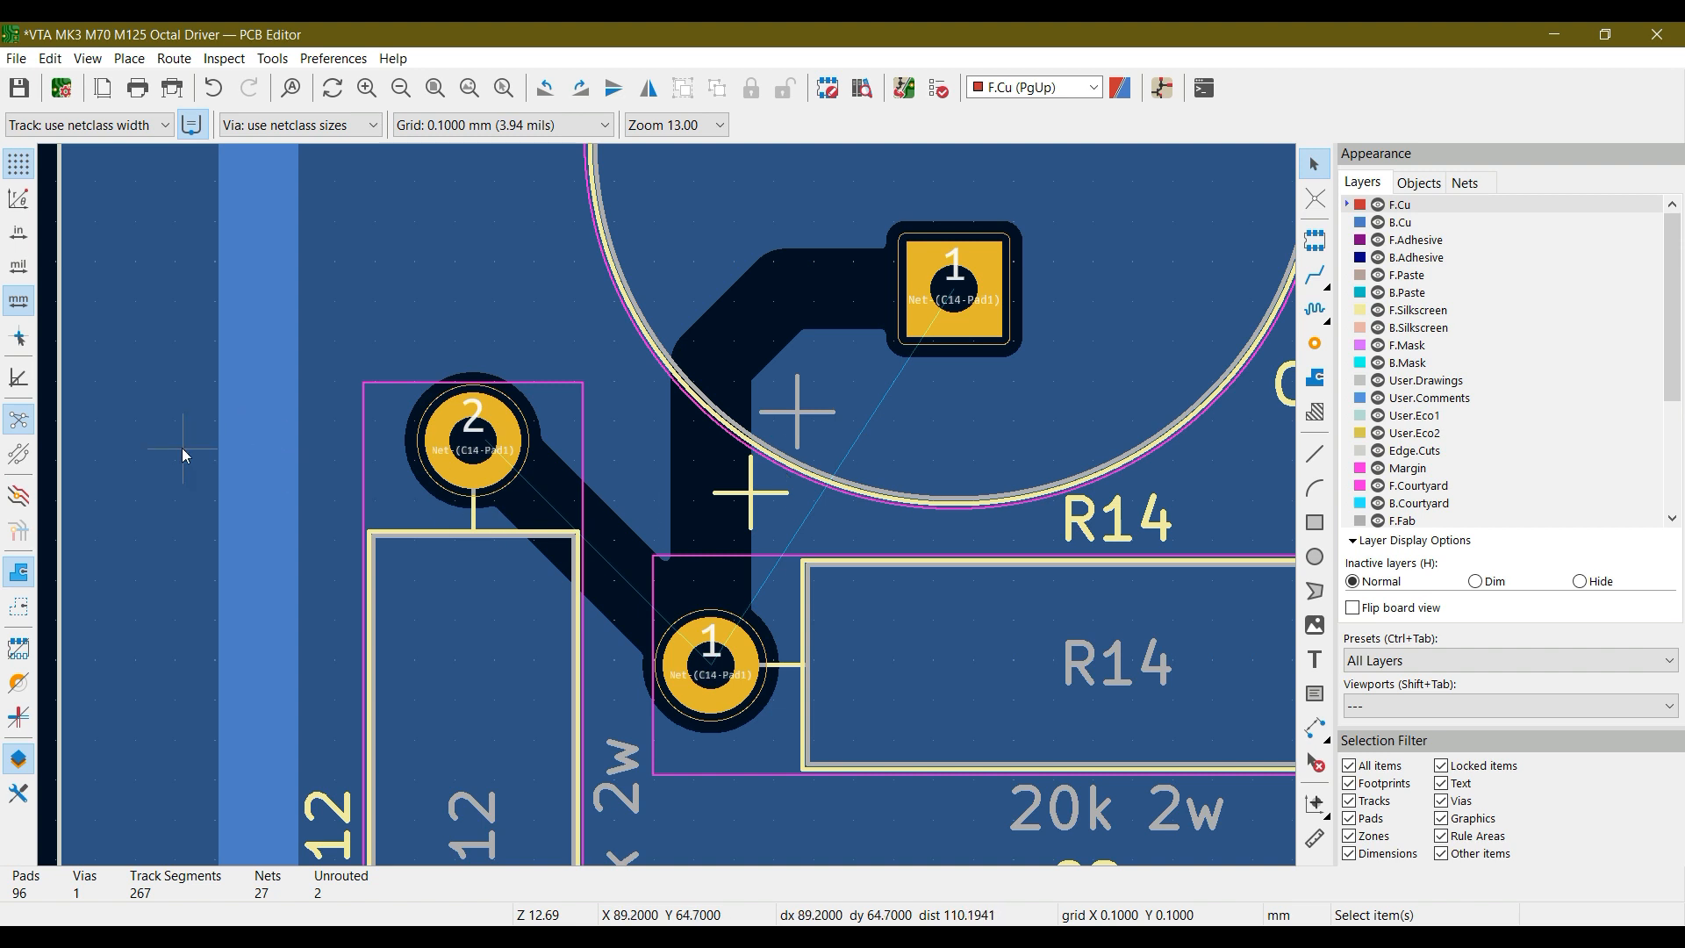
pyautogui.click(21, 428)
pyautogui.click(21, 428)
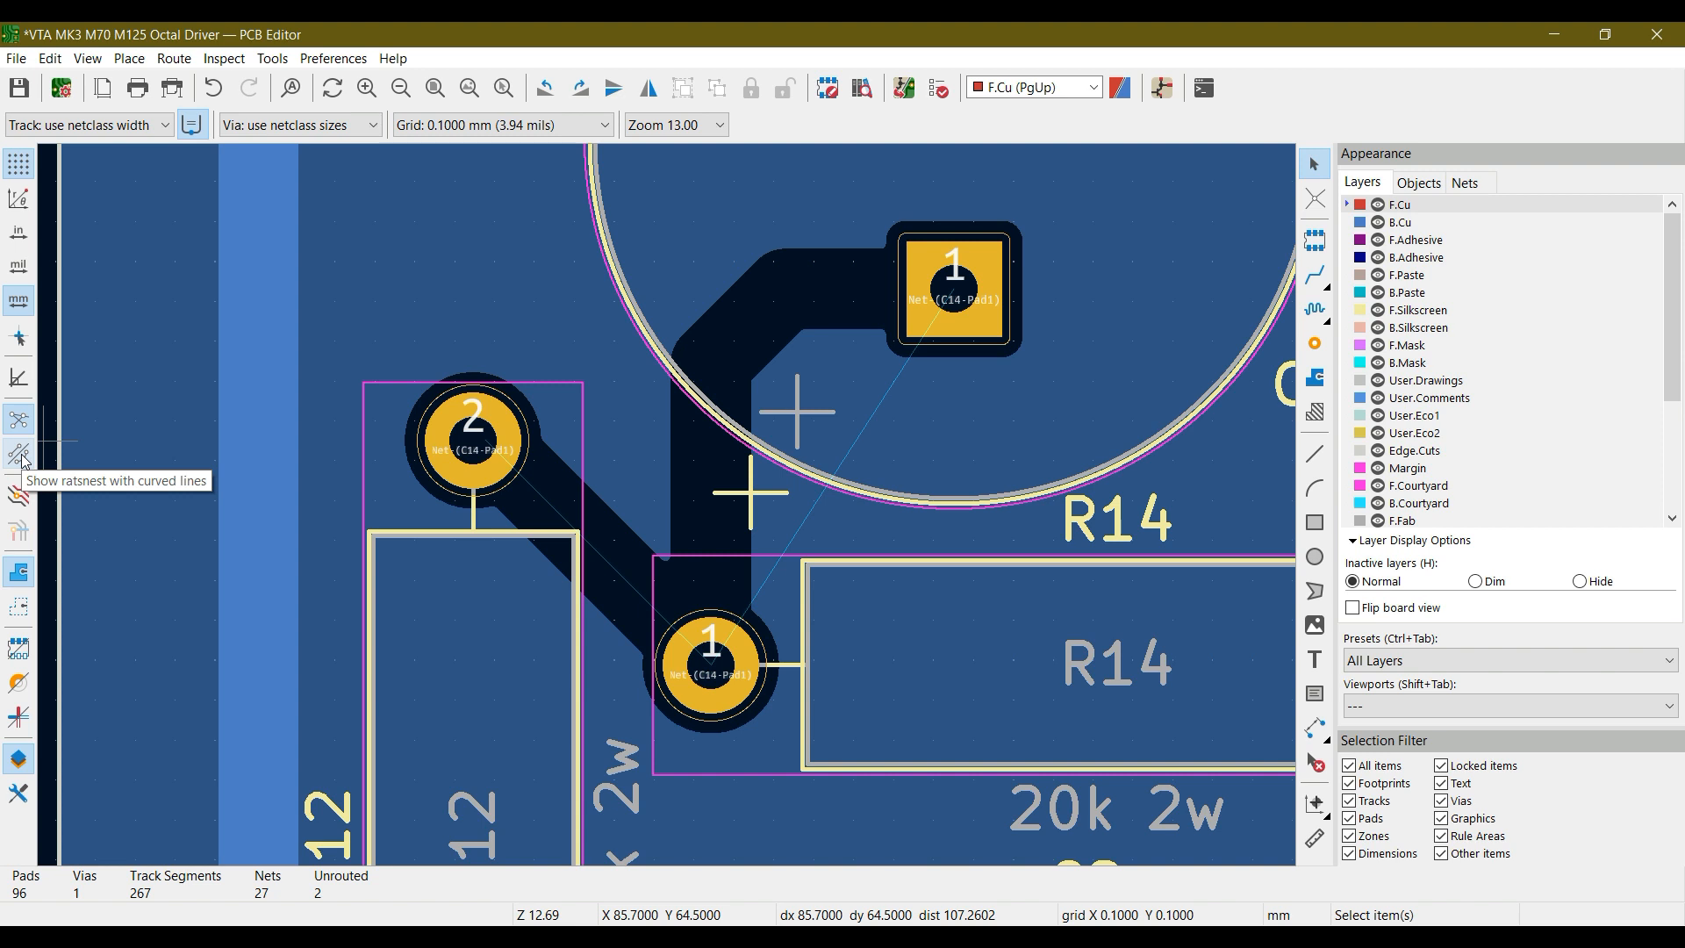
# Switch the ratsnest to curved lines and return it to straight lines
pyautogui.click(19, 456)
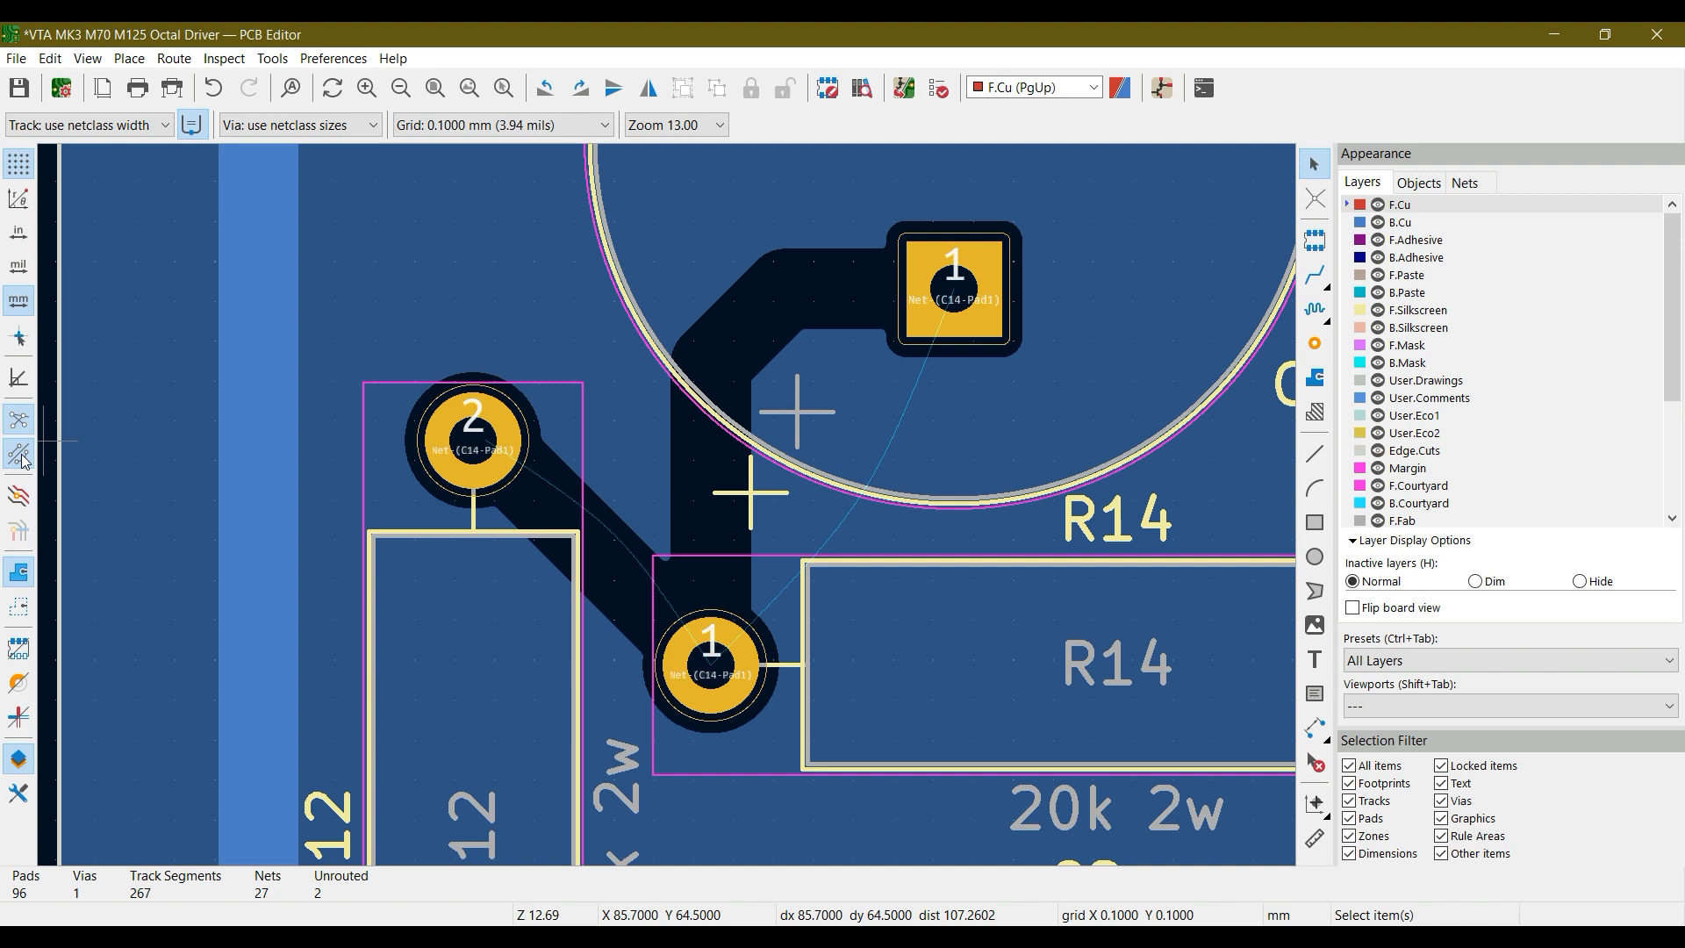
pyautogui.click(23, 463)
pyautogui.click(24, 462)
pyautogui.click(24, 462)
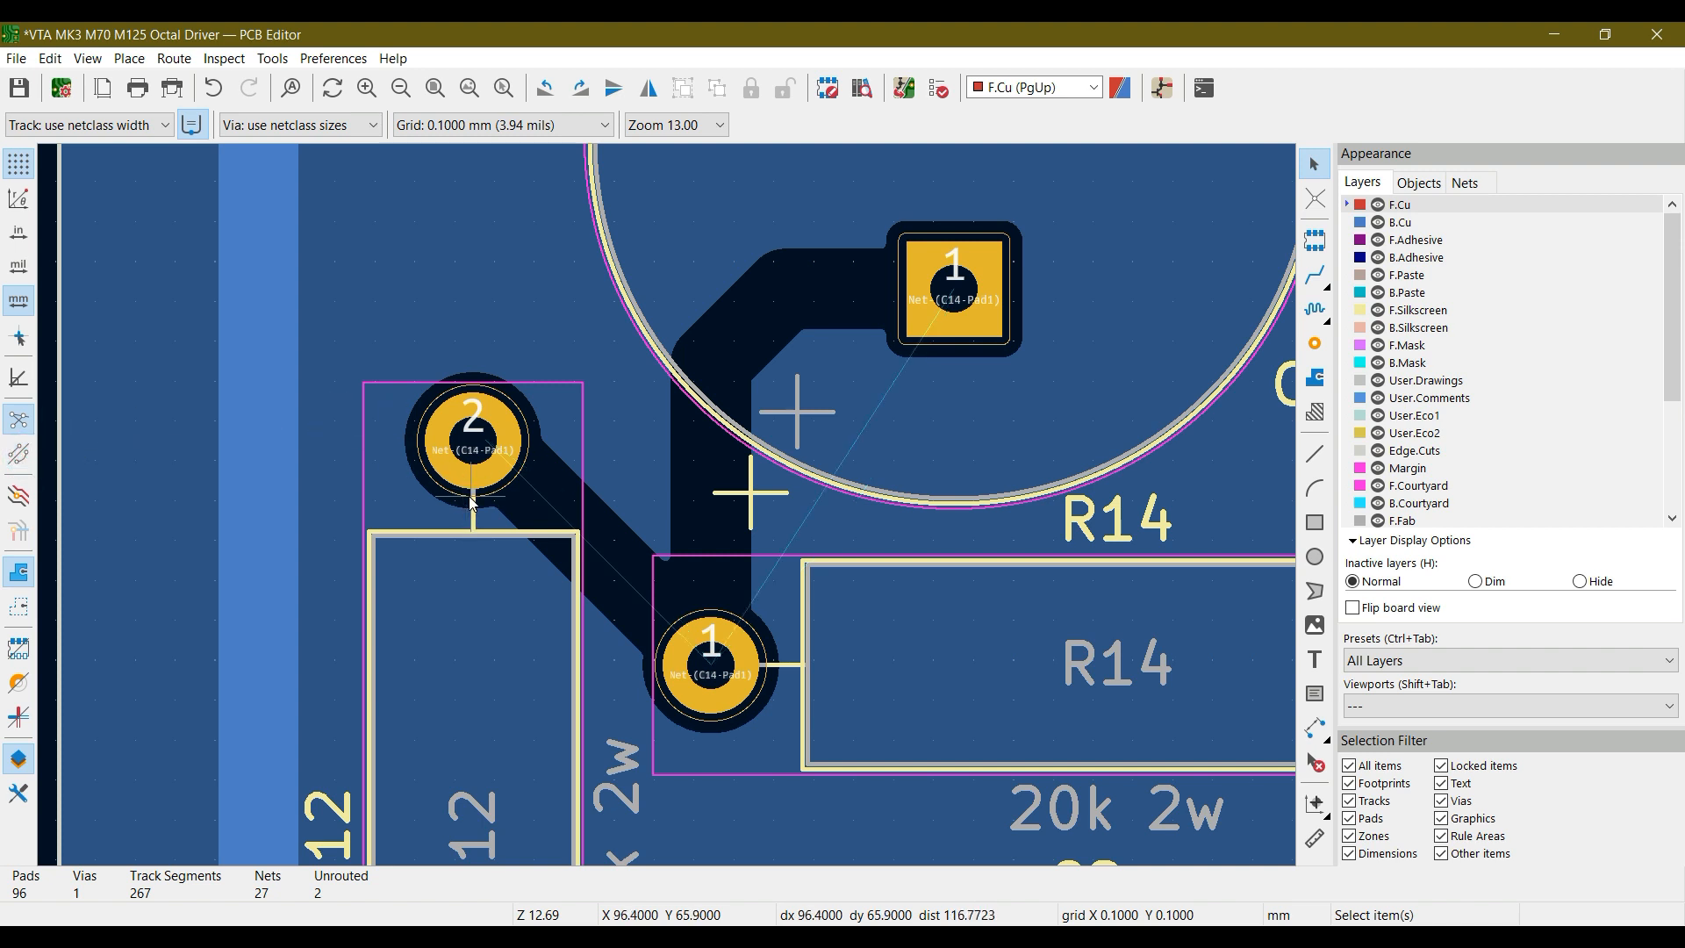
# Undo the track deletions around C14, R12 and R14 and fit the board in view
pyautogui.hotkey('ctrl', 'z')
pyautogui.hotkey('ctrl', 'z')
pyautogui.hotkey('ctrl', 'z')
pyautogui.hotkey('ctrl', 'z')
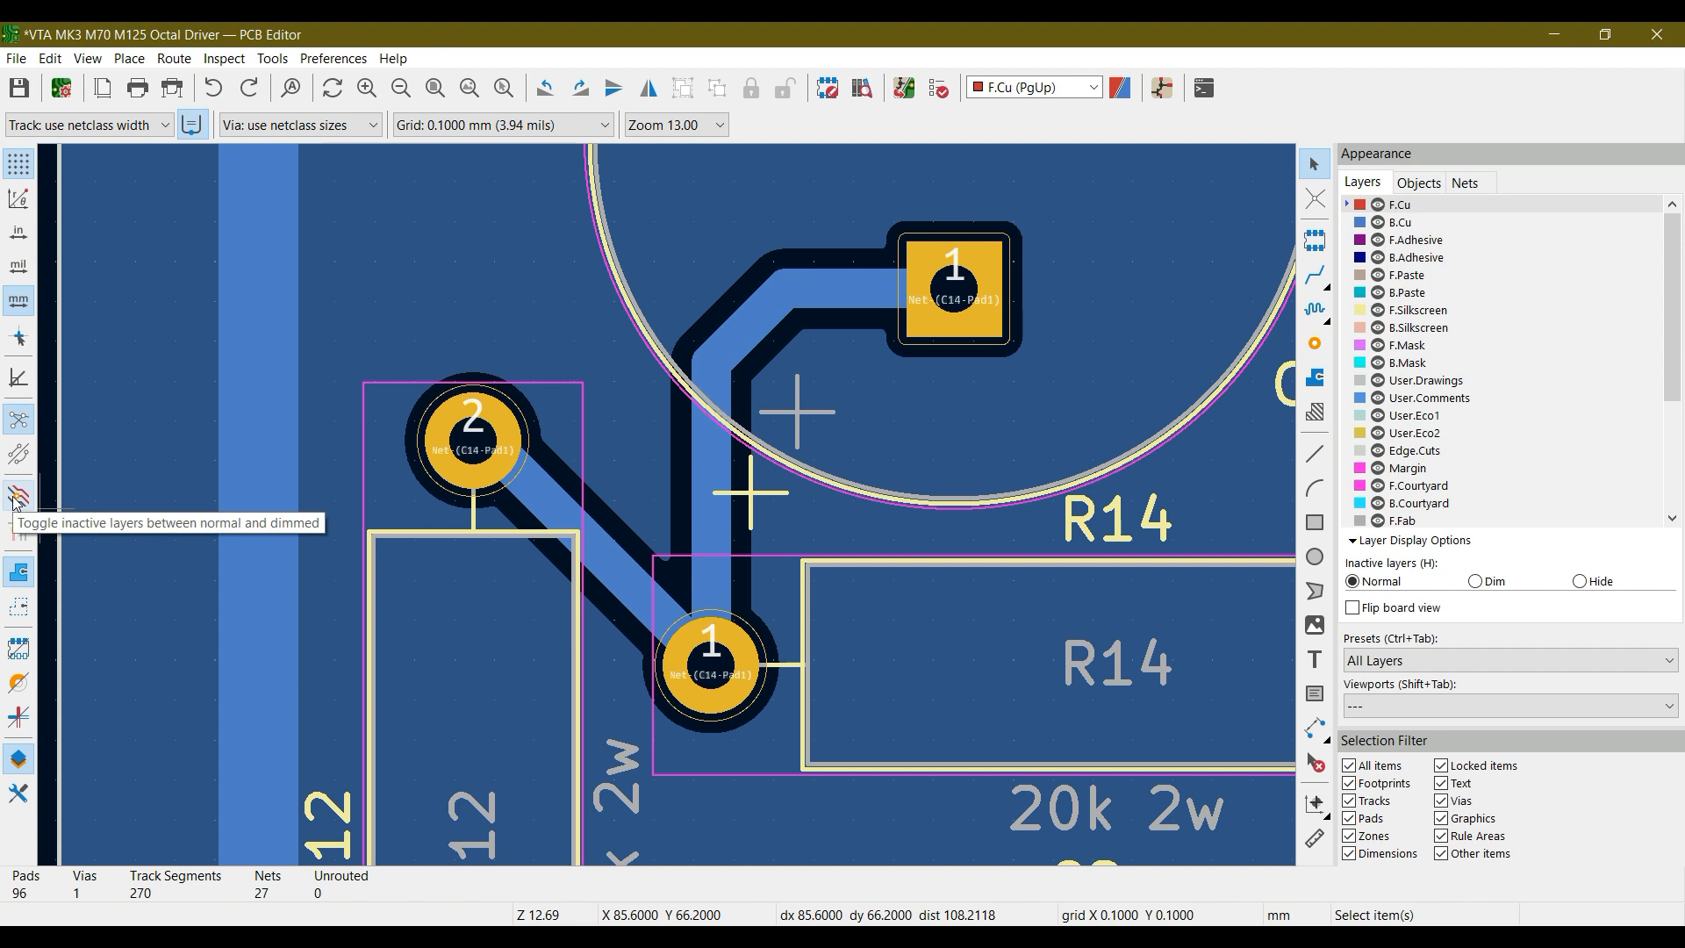
pyautogui.click(435, 90)
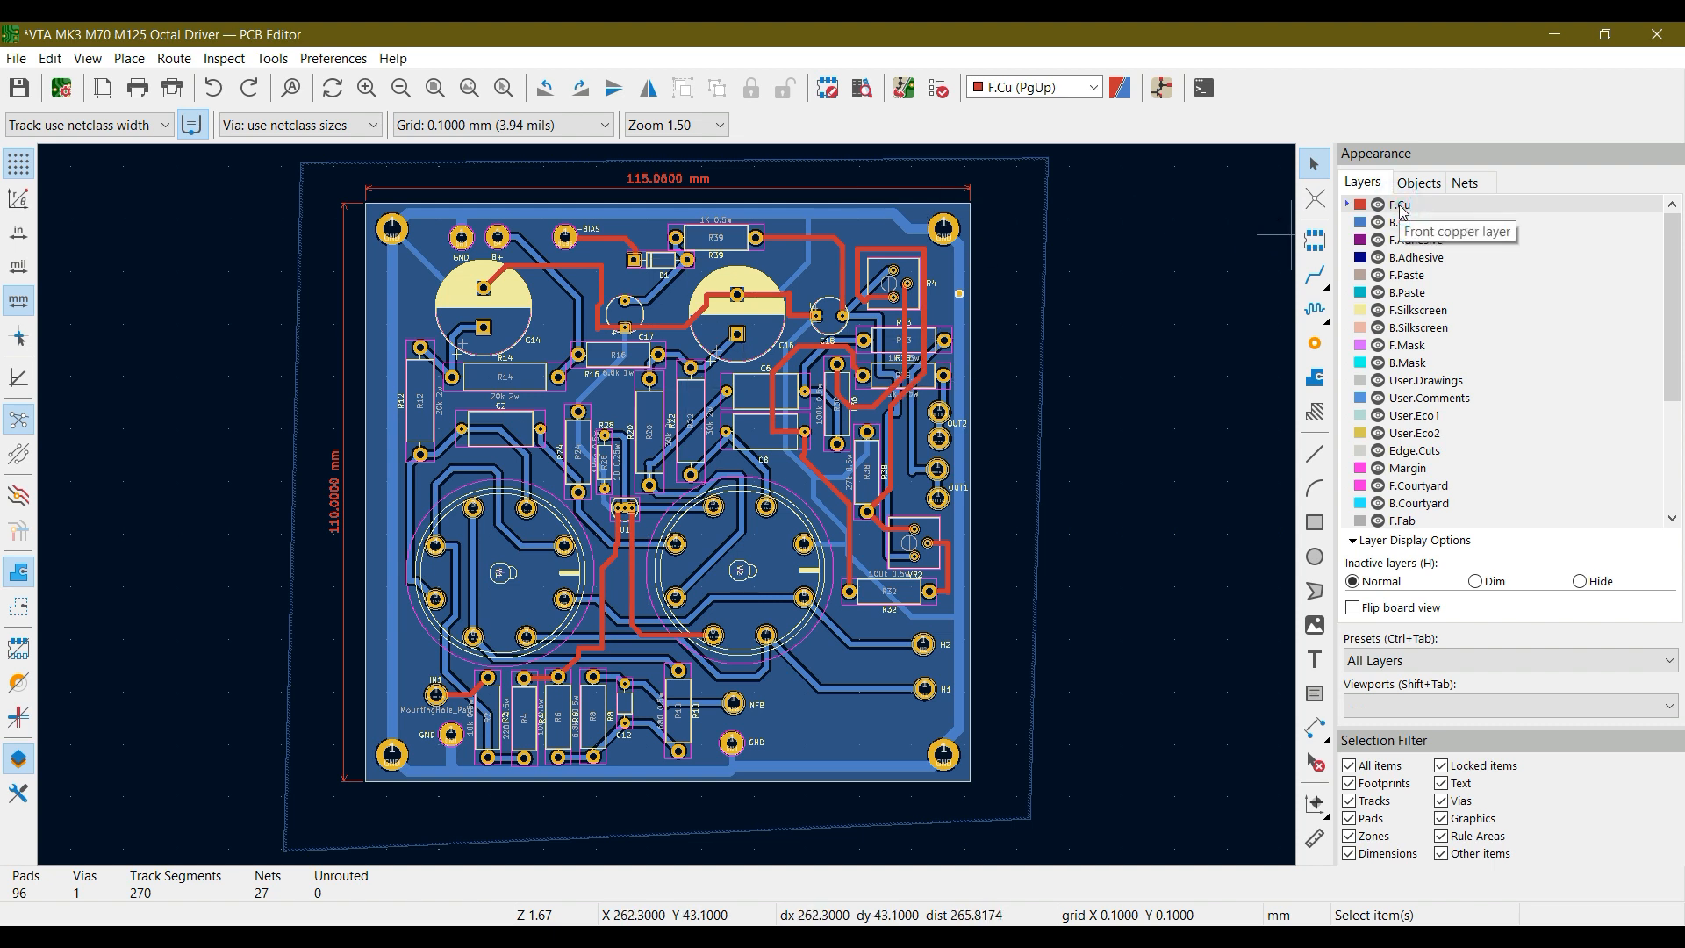
# Dim the inactive layers and make B.Cu, F.Adhesive and F.Courtyard the active layer in turn
pyautogui.click(17, 496)
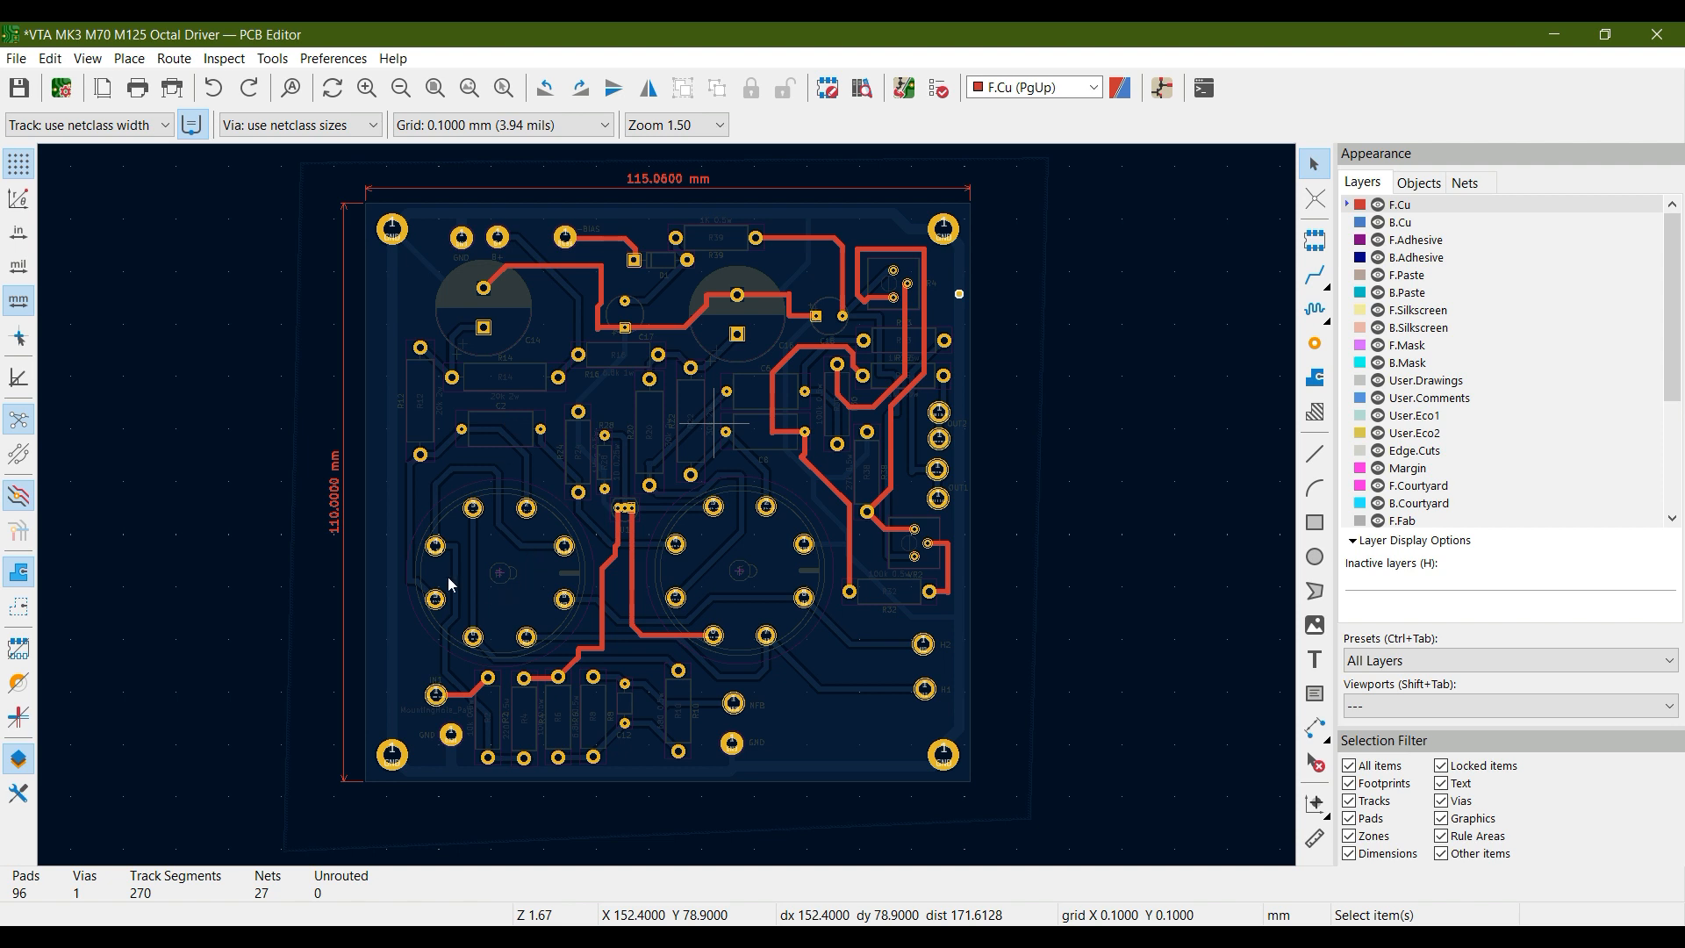
pyautogui.click(1401, 223)
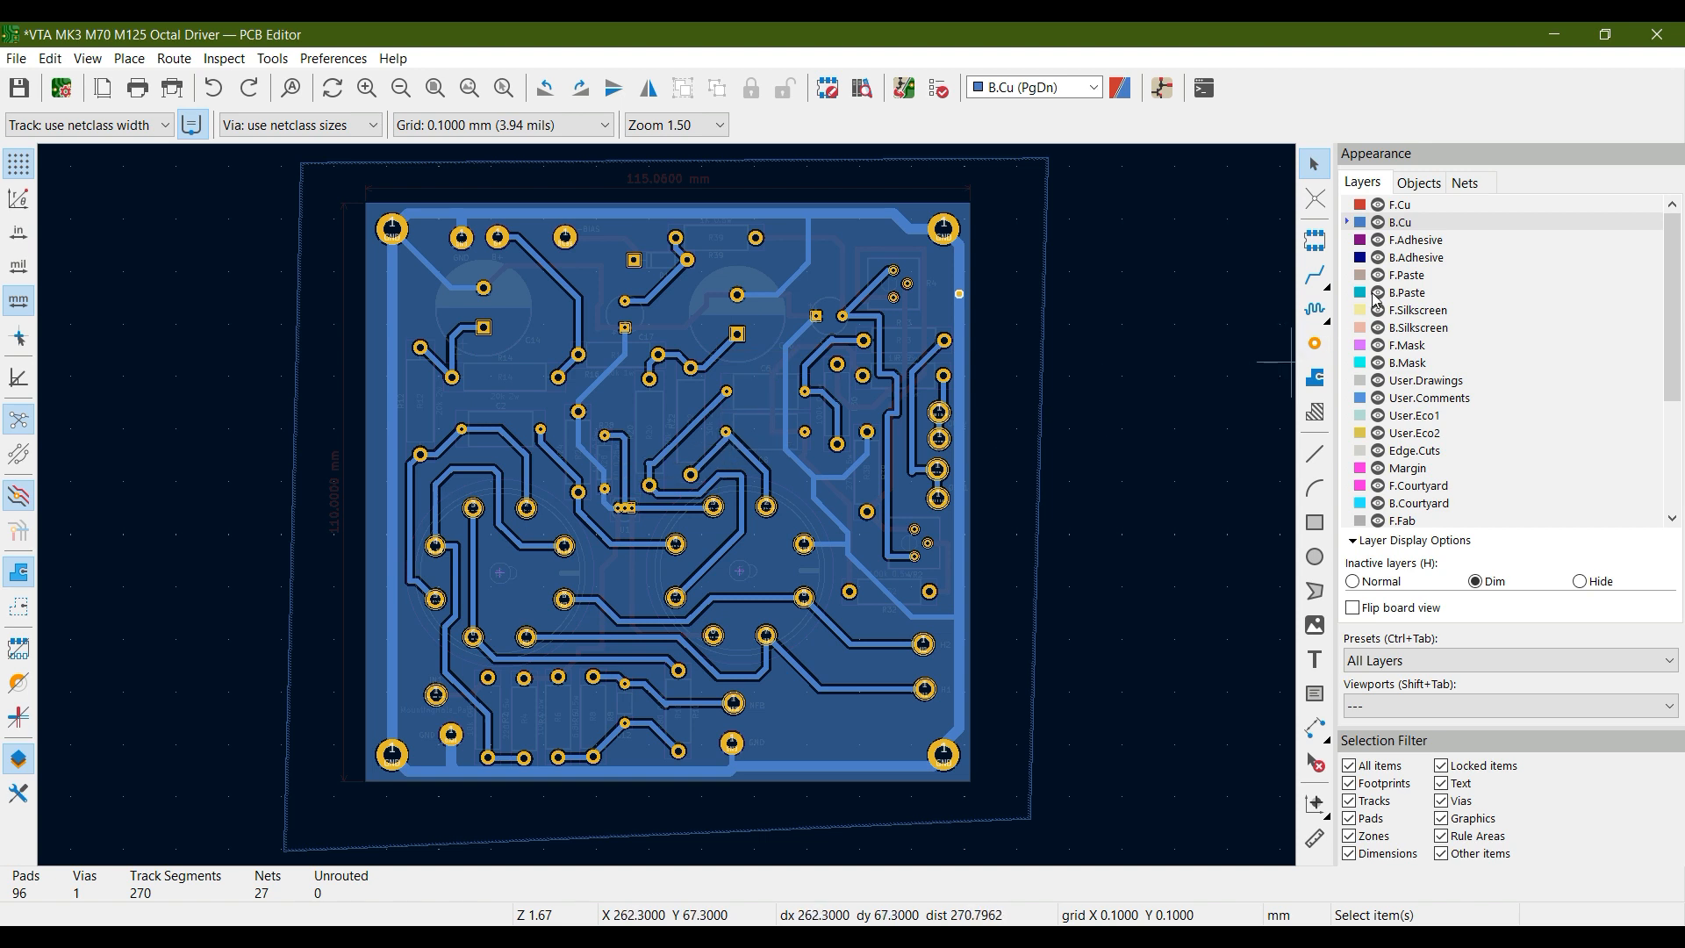
pyautogui.click(1407, 242)
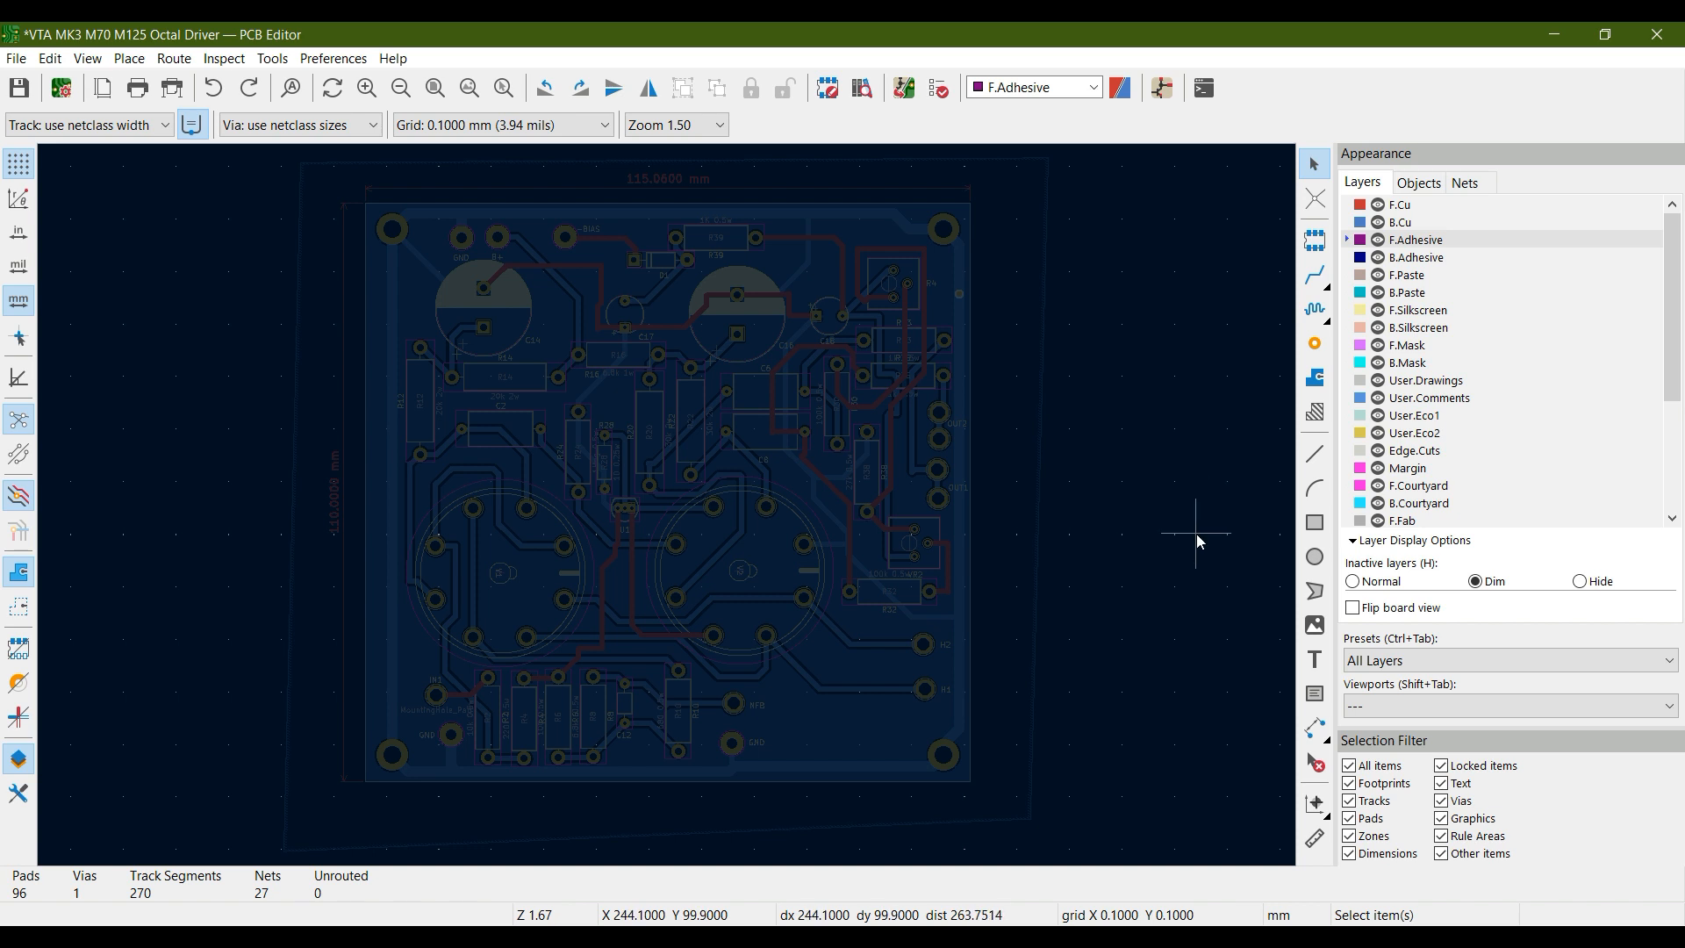
pyautogui.click(1405, 489)
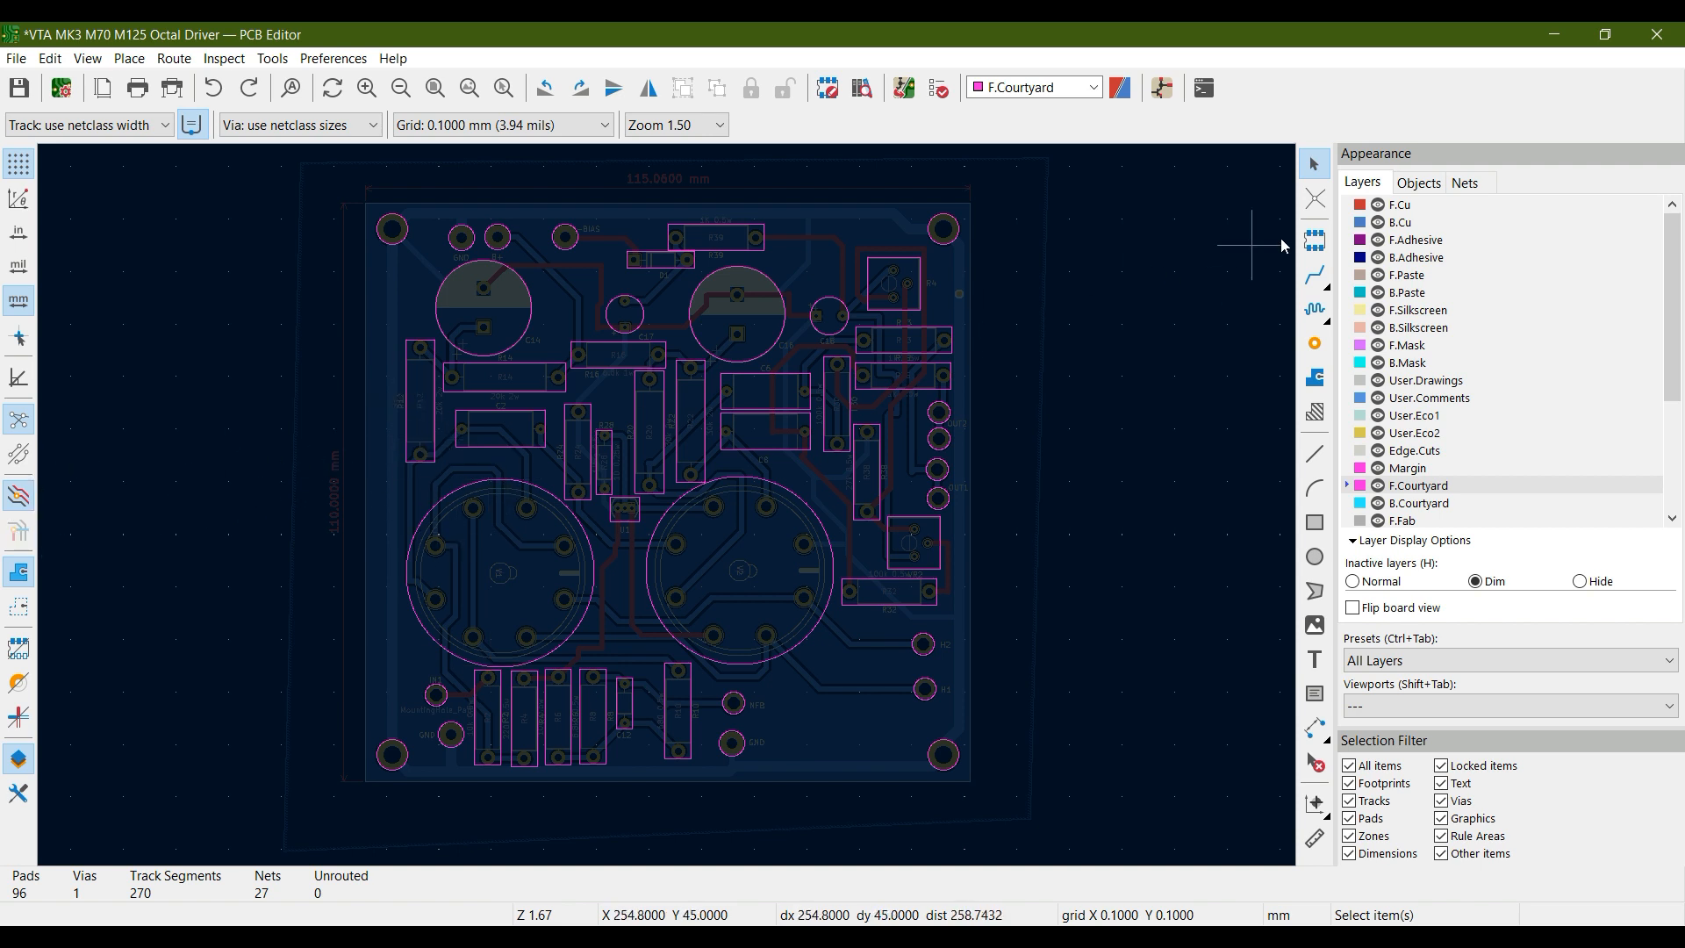
# Make F.Cu the active layer again and return the inactive layers to normal display
pyautogui.click(1395, 205)
pyautogui.click(173, 496)
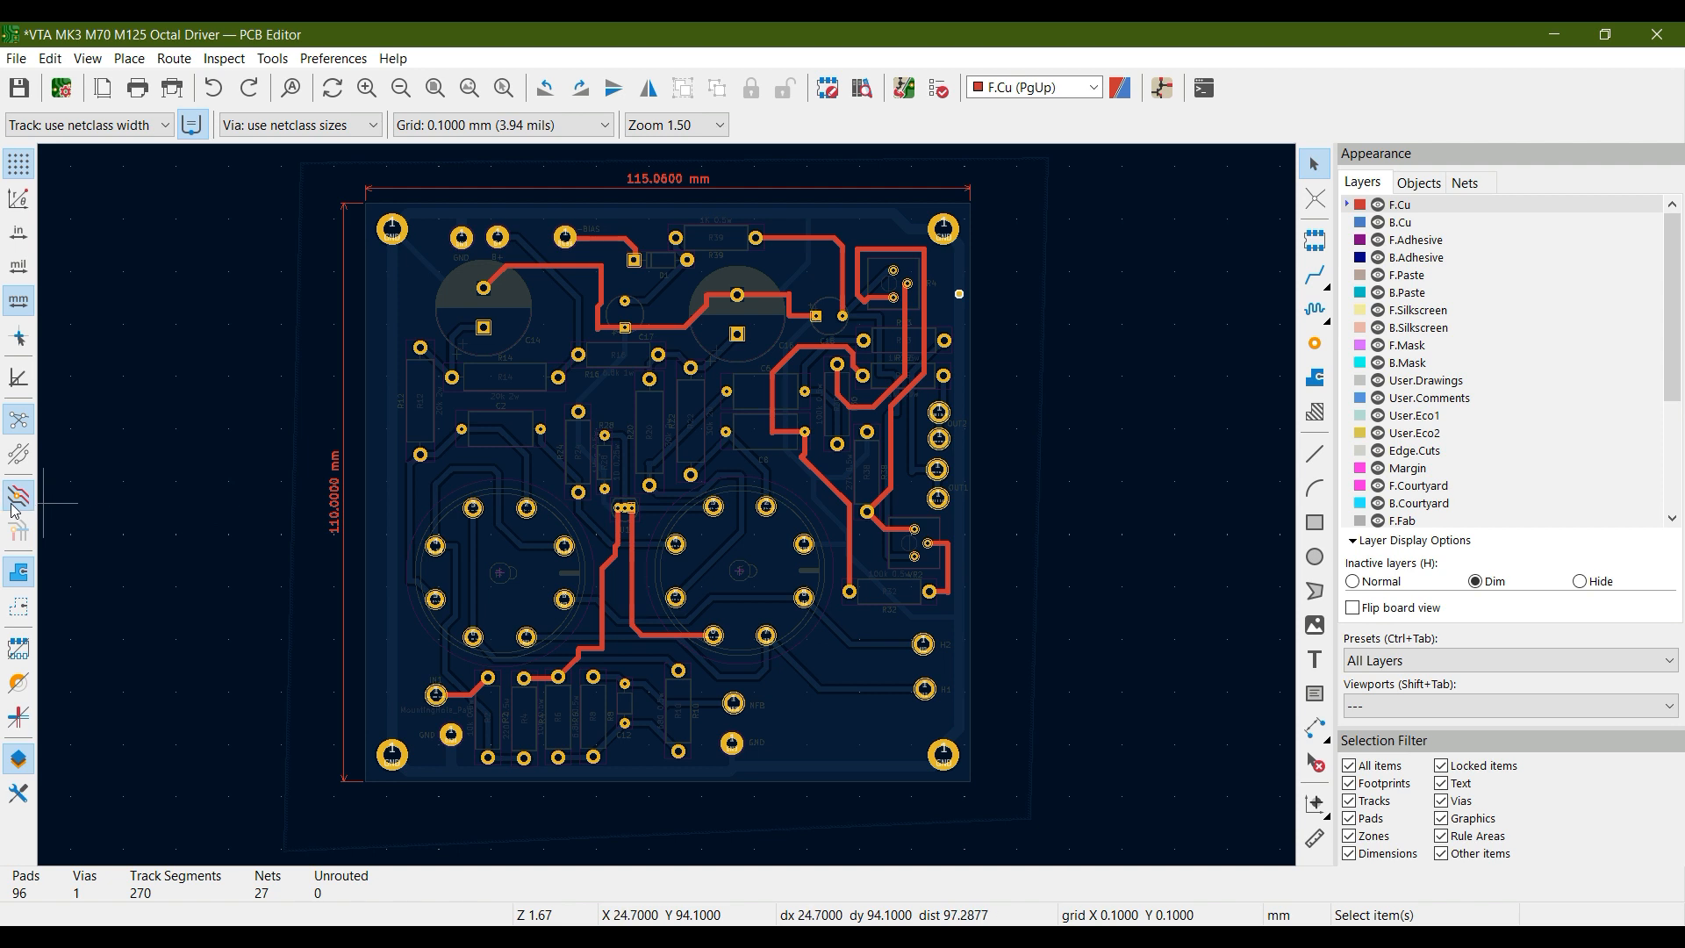
pyautogui.press('h')
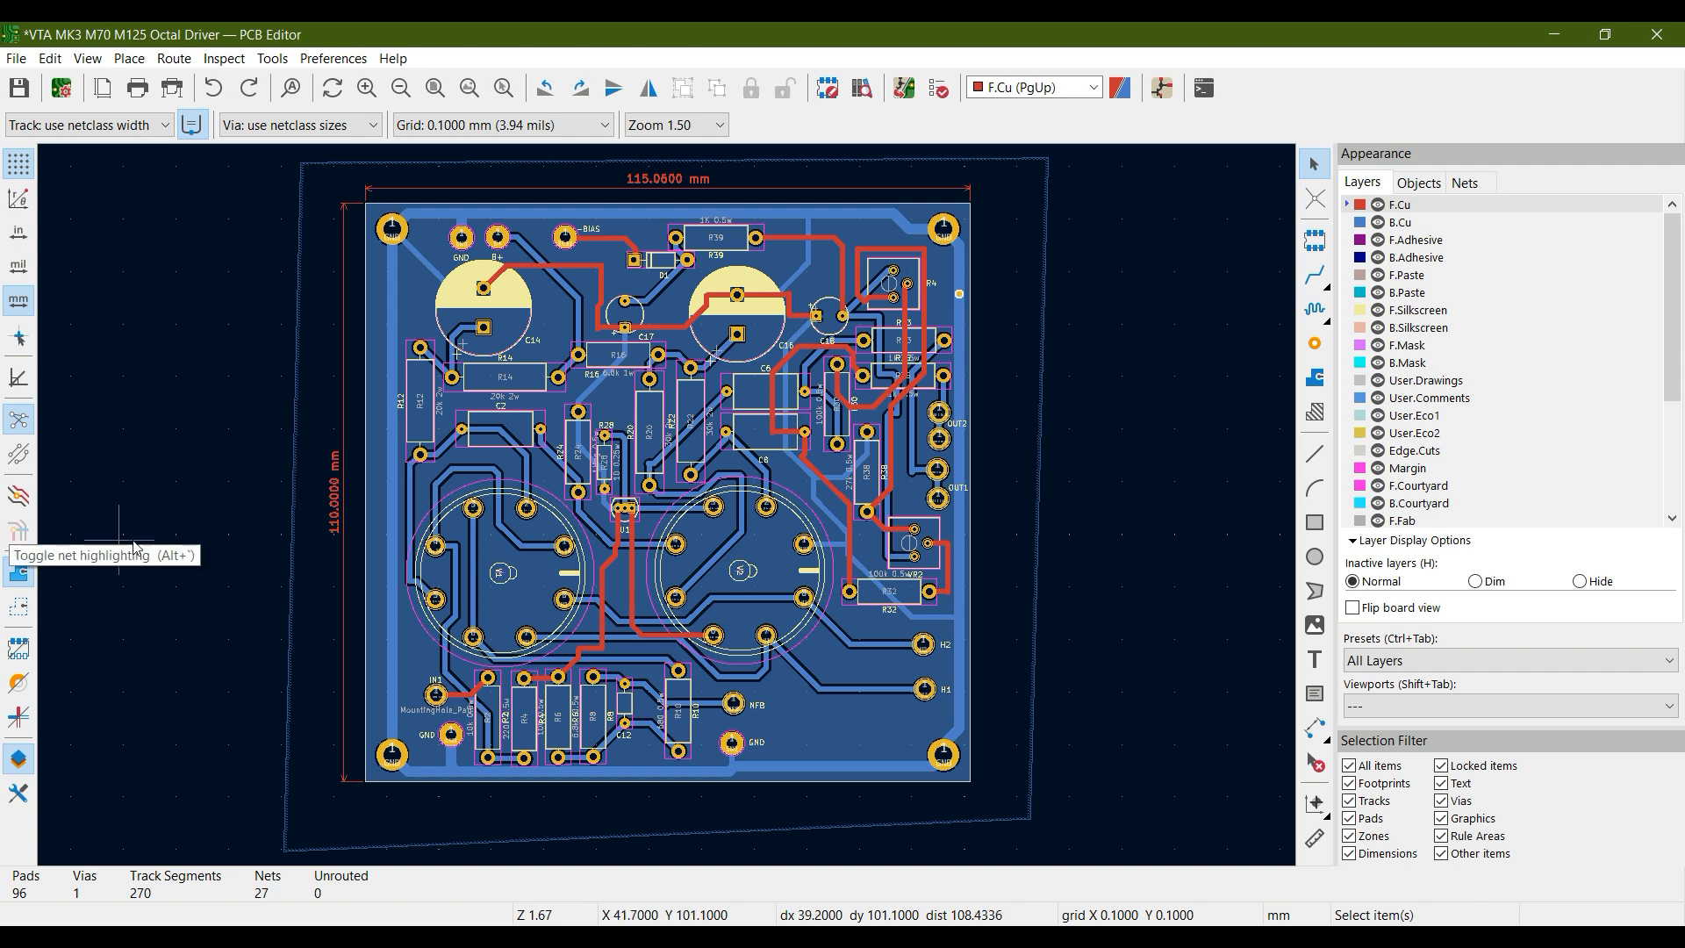
# Highlight the net of the B.Cu track running from R12 to pin 5 of V1 and fit the board in view
pyautogui.moveTo(476, 433); pyautogui.dragTo(470, 503, button='middle')
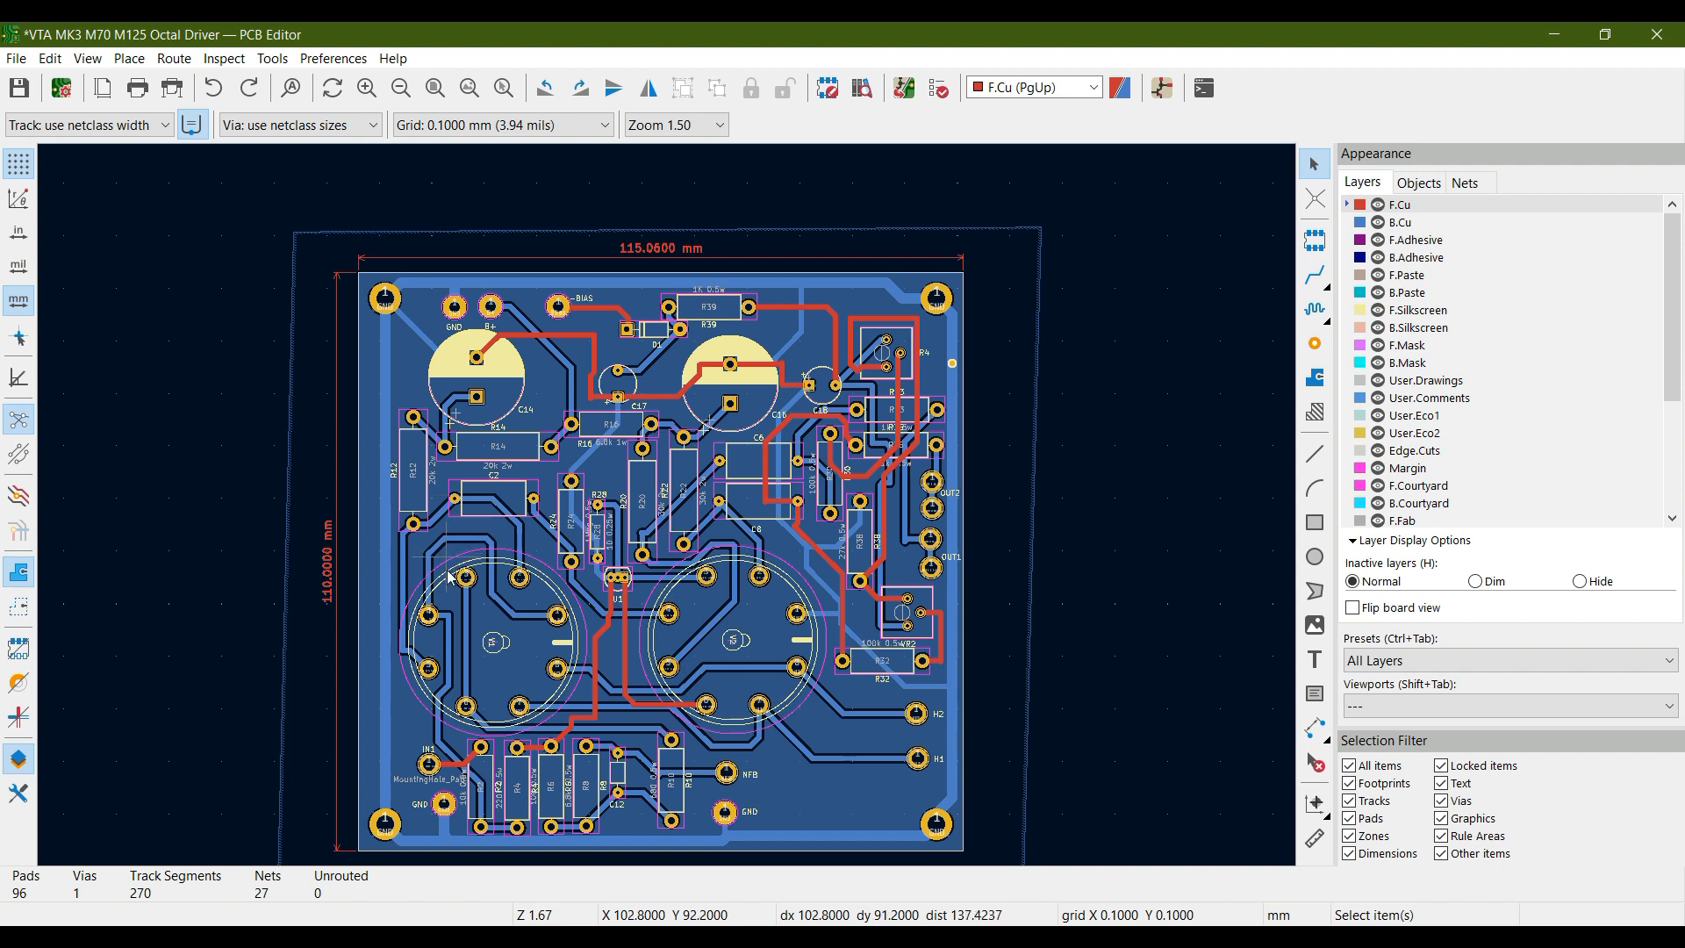
pyautogui.scroll(3, 448, 576)
pyautogui.moveTo(784, 431); pyautogui.dragTo(746, 429, button='middle')
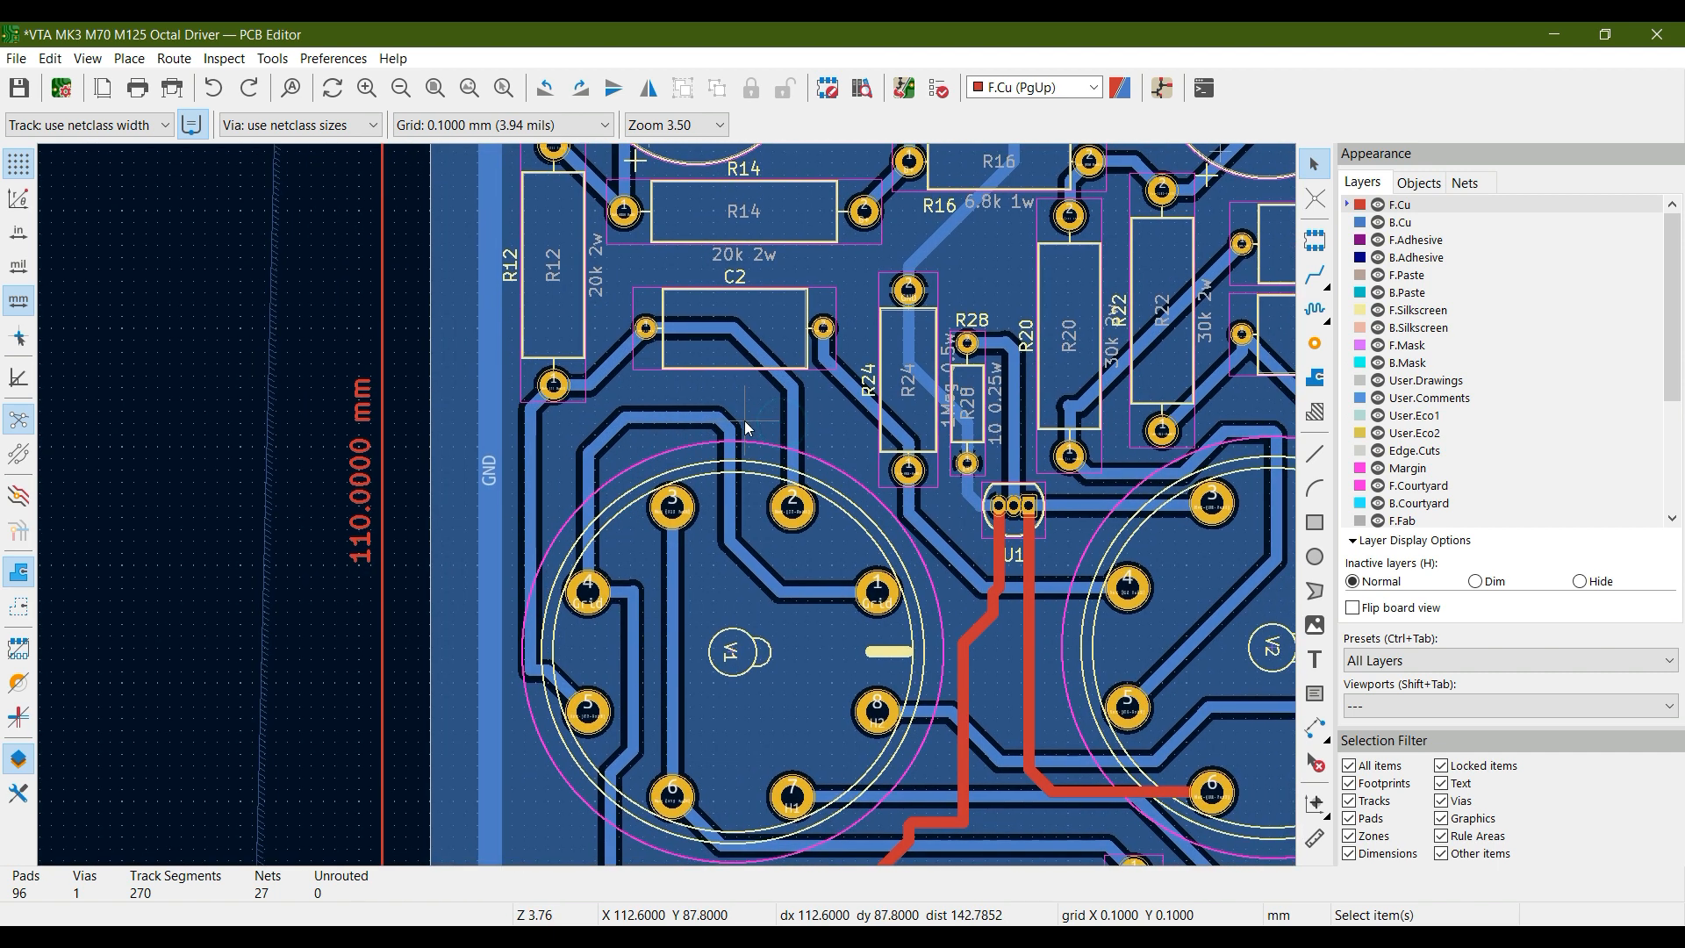
pyautogui.click(534, 453)
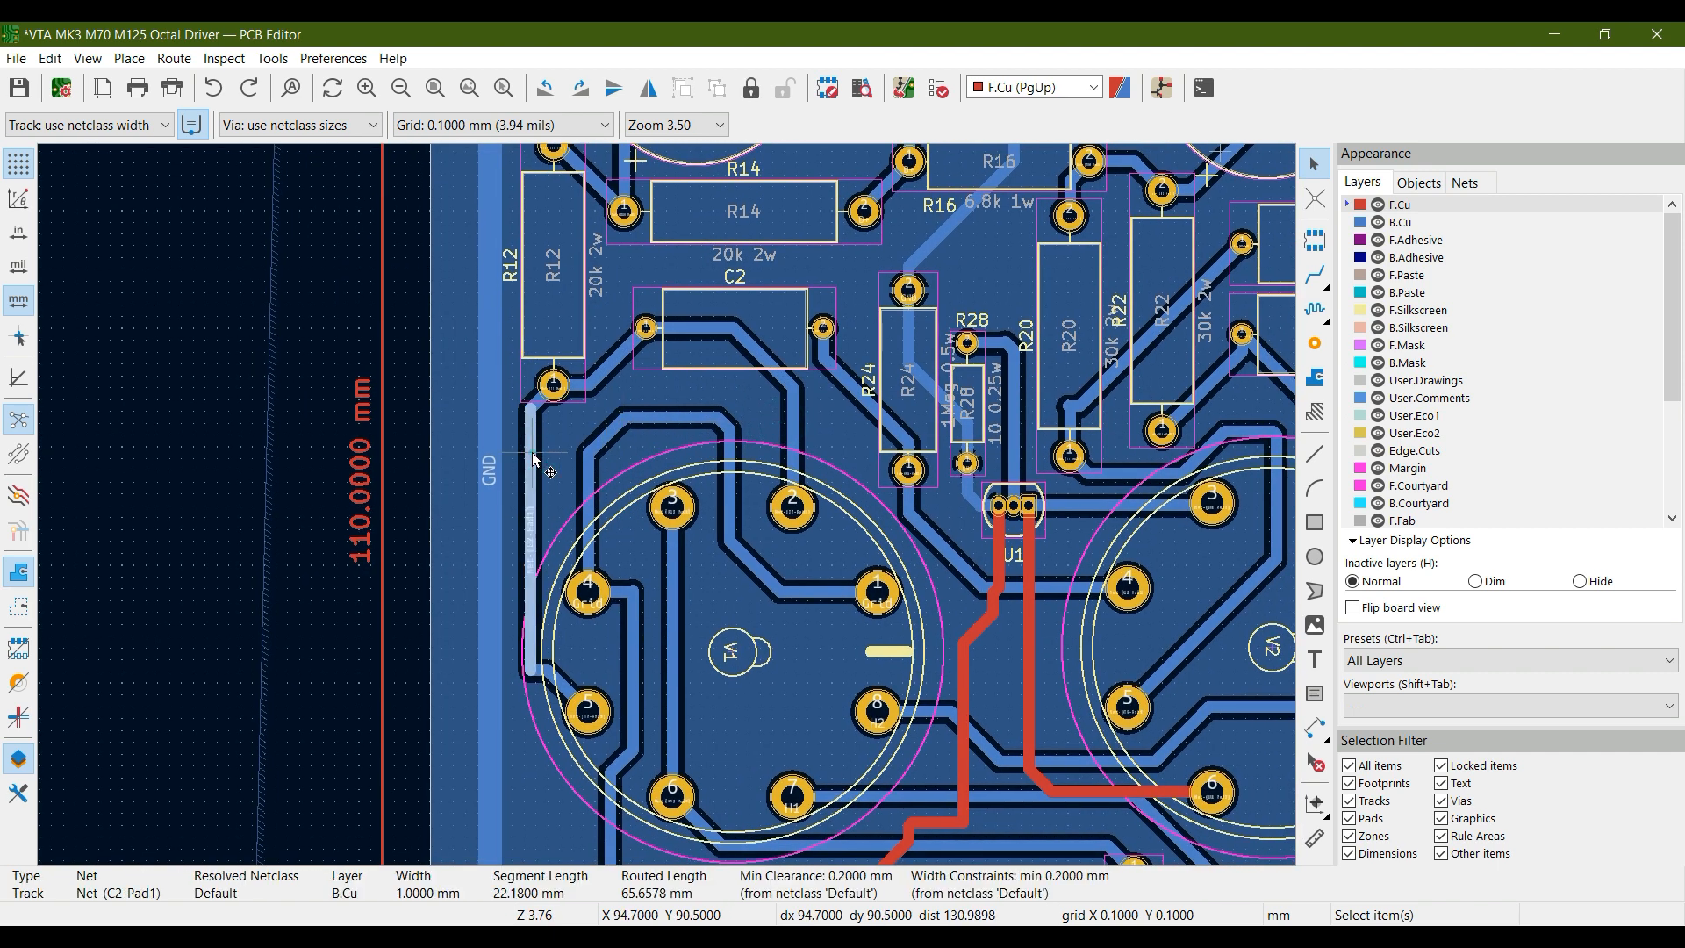
pyautogui.rightClick(533, 455)
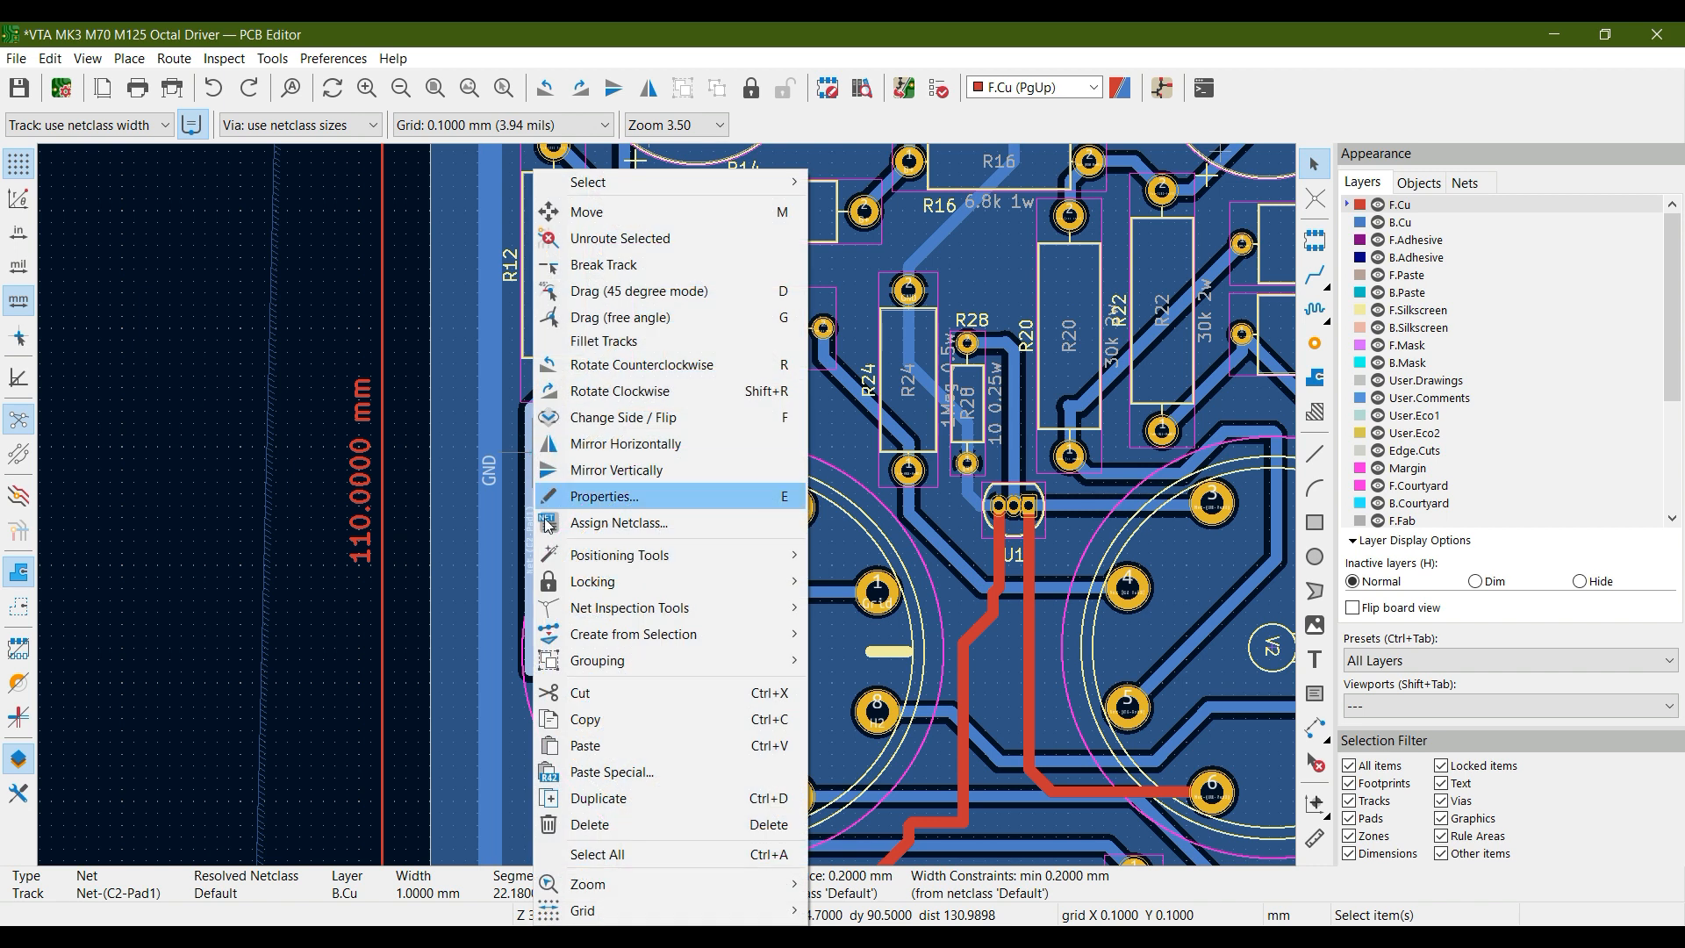
pyautogui.moveTo(606, 609)
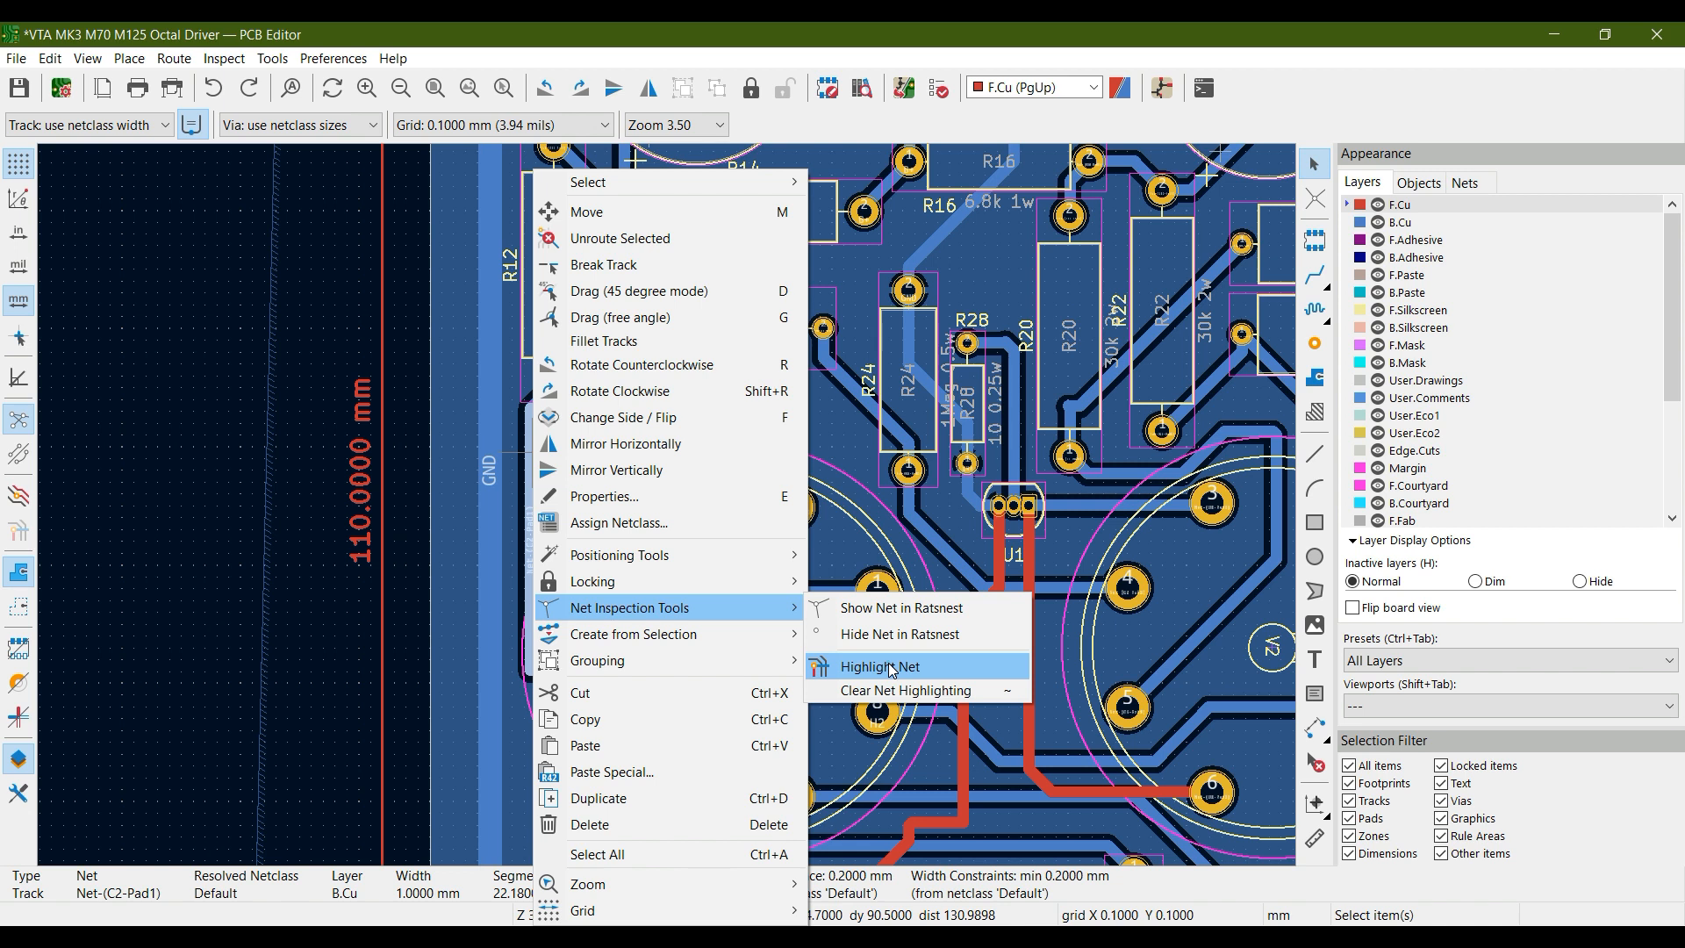
pyautogui.click(889, 665)
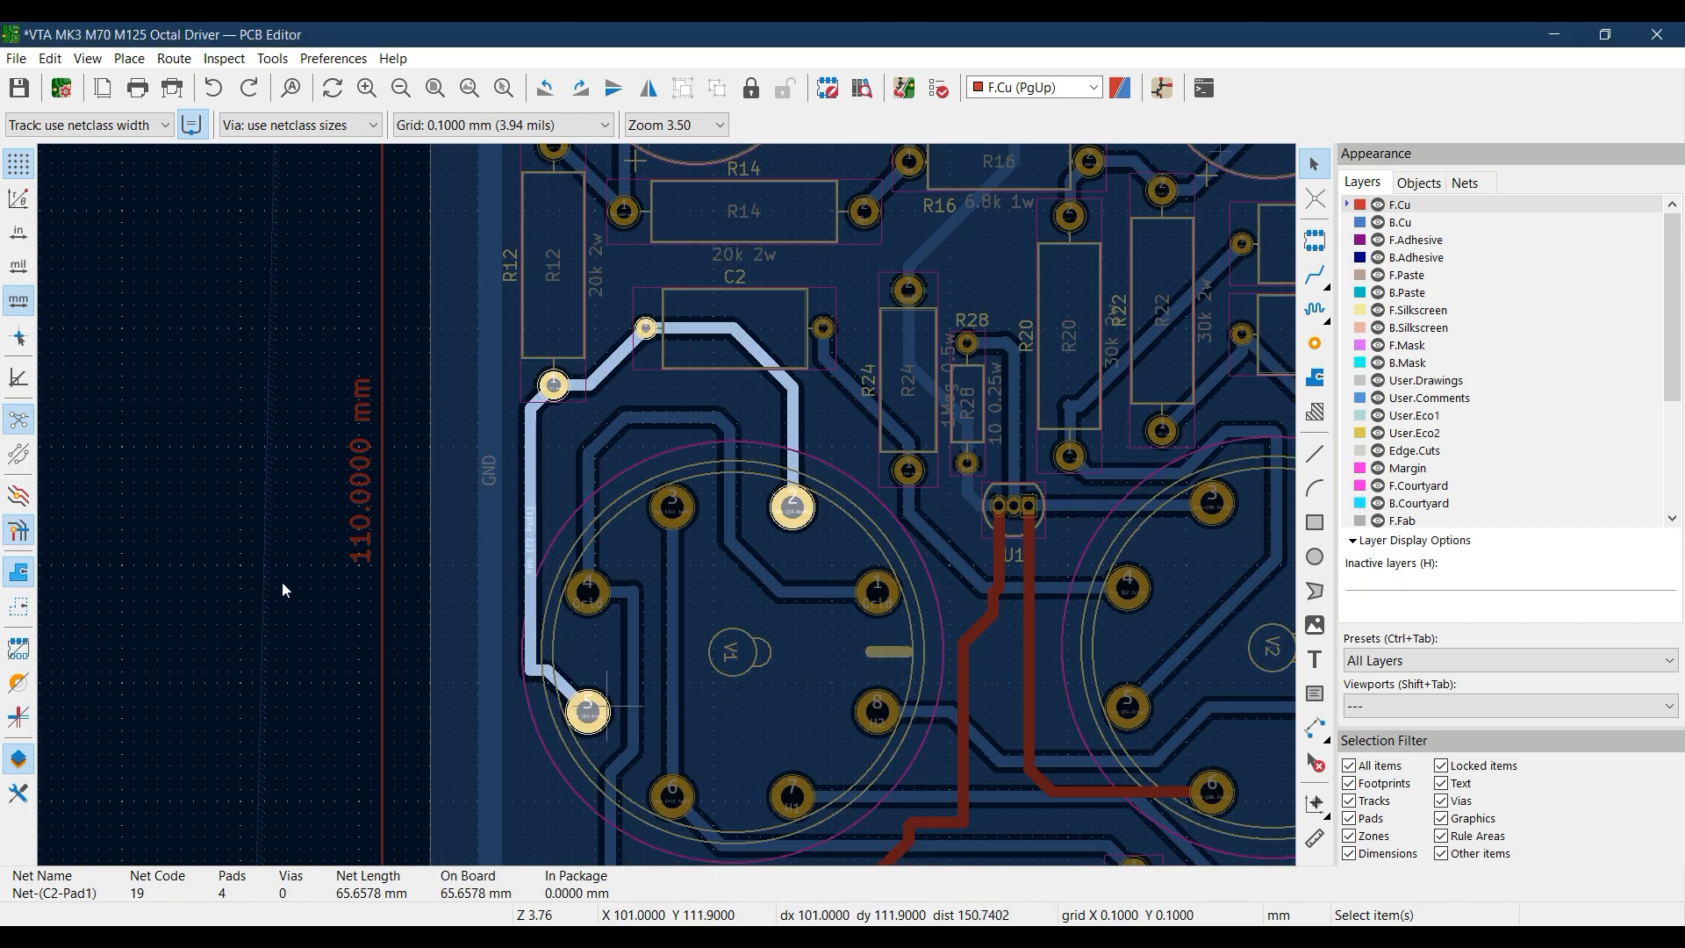
pyautogui.press('Home')
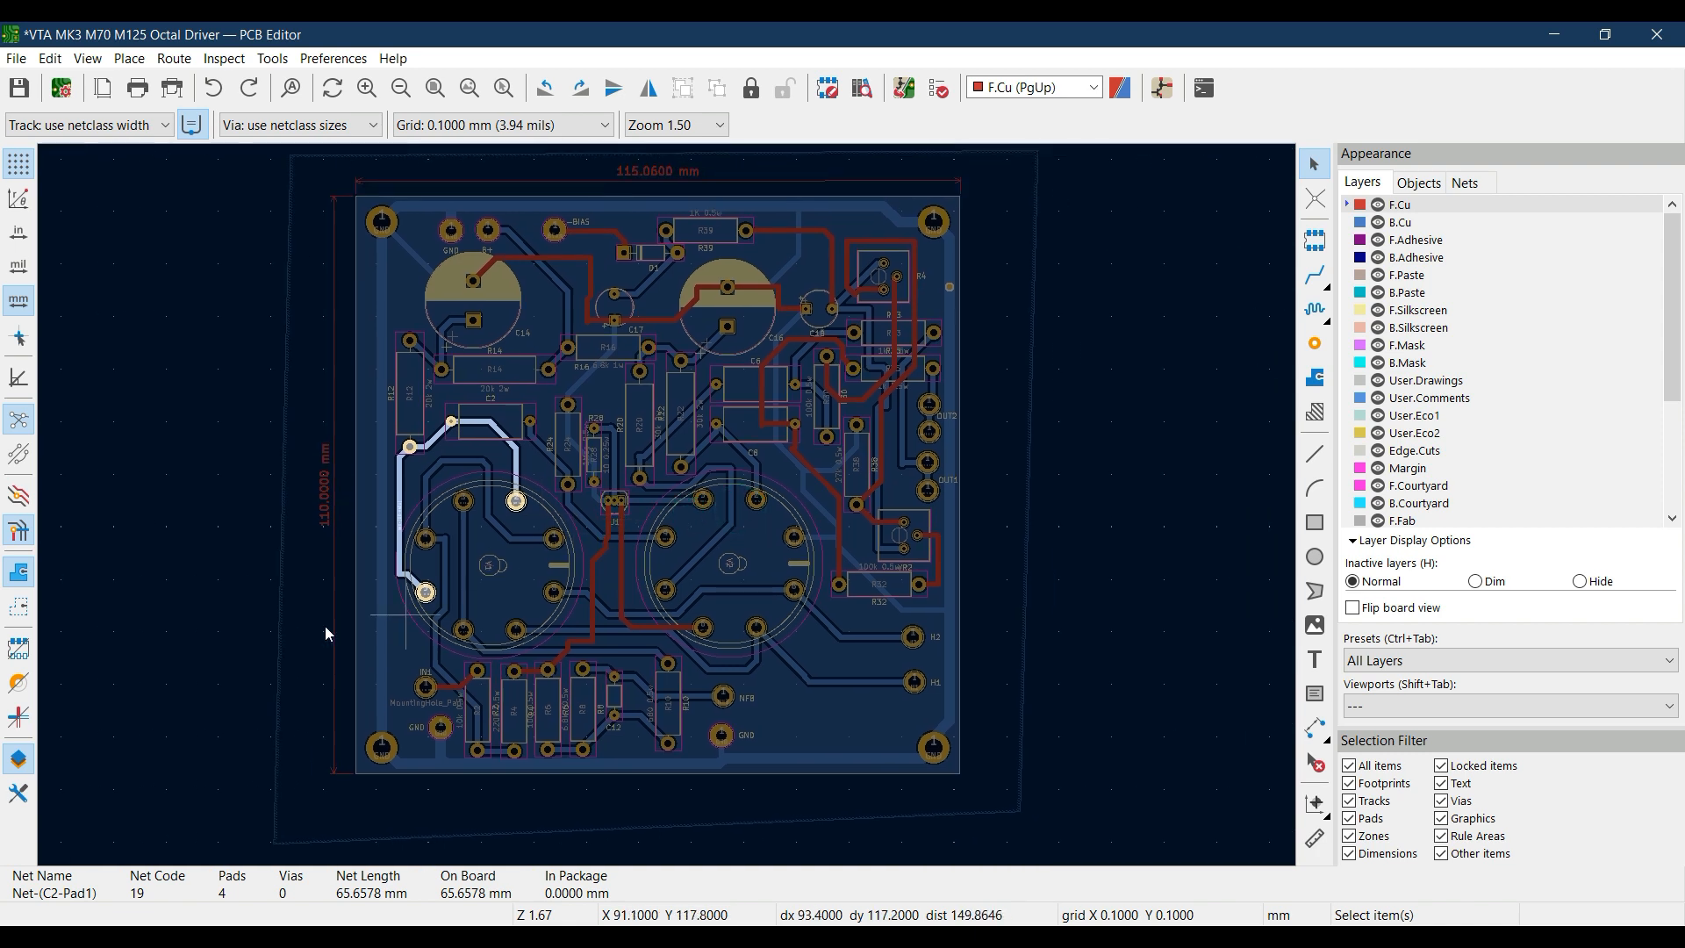
# Toggle the net highlighting off and on several times, leaving it switched off
pyautogui.click(26, 533)
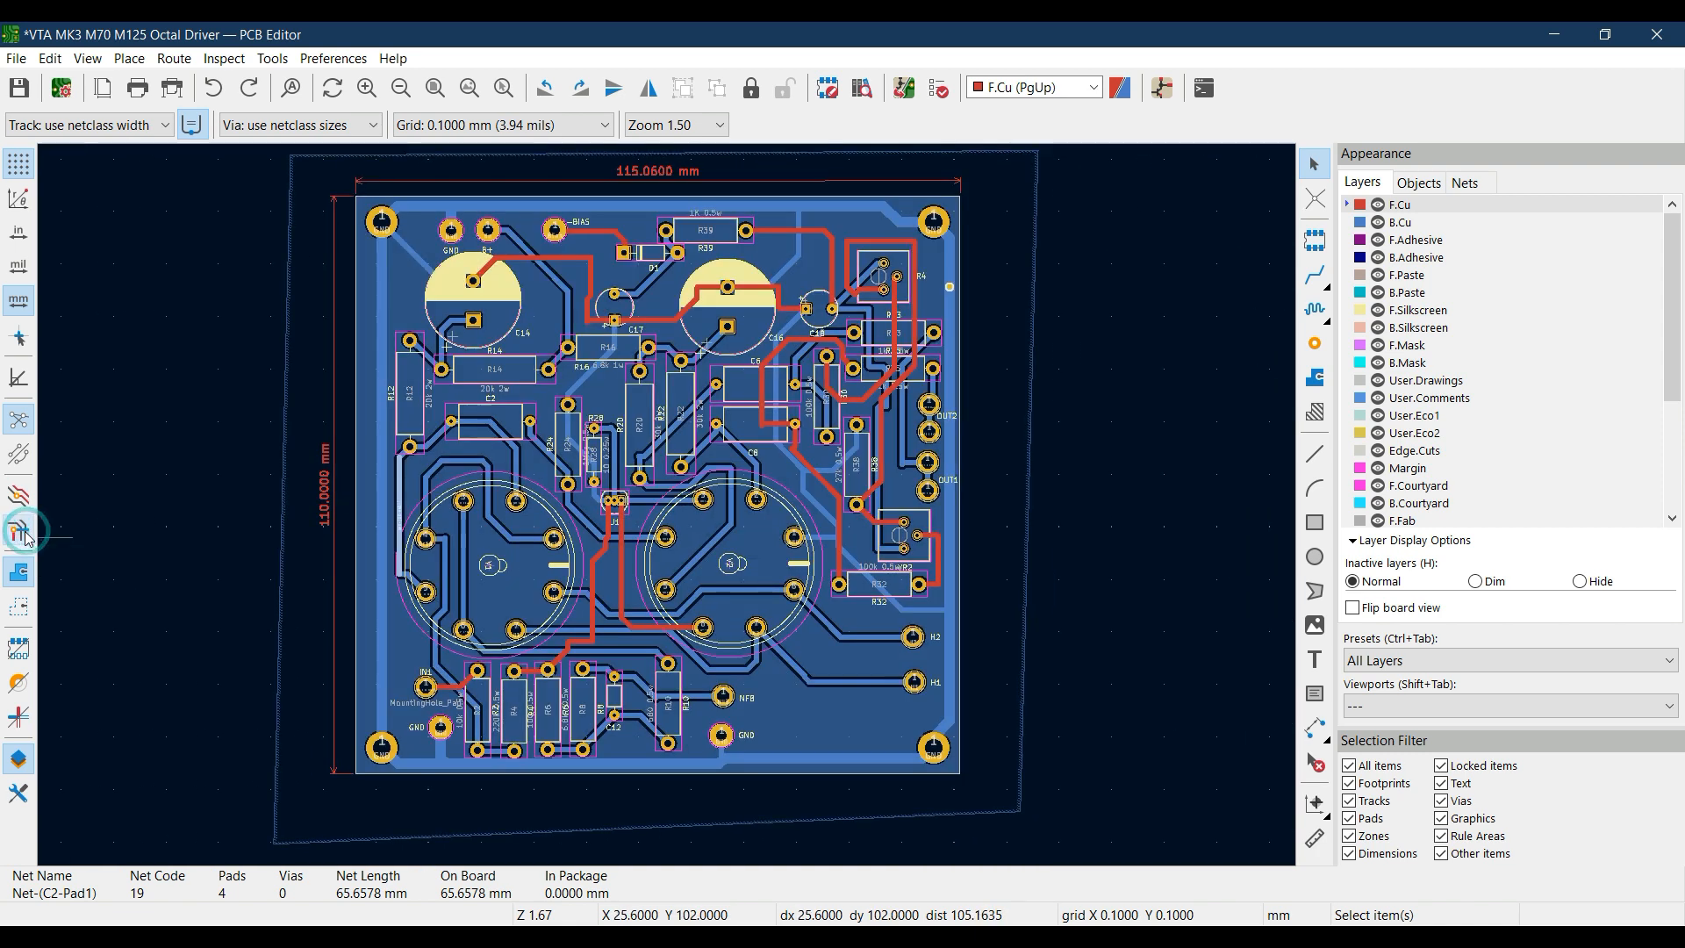
pyautogui.click(26, 533)
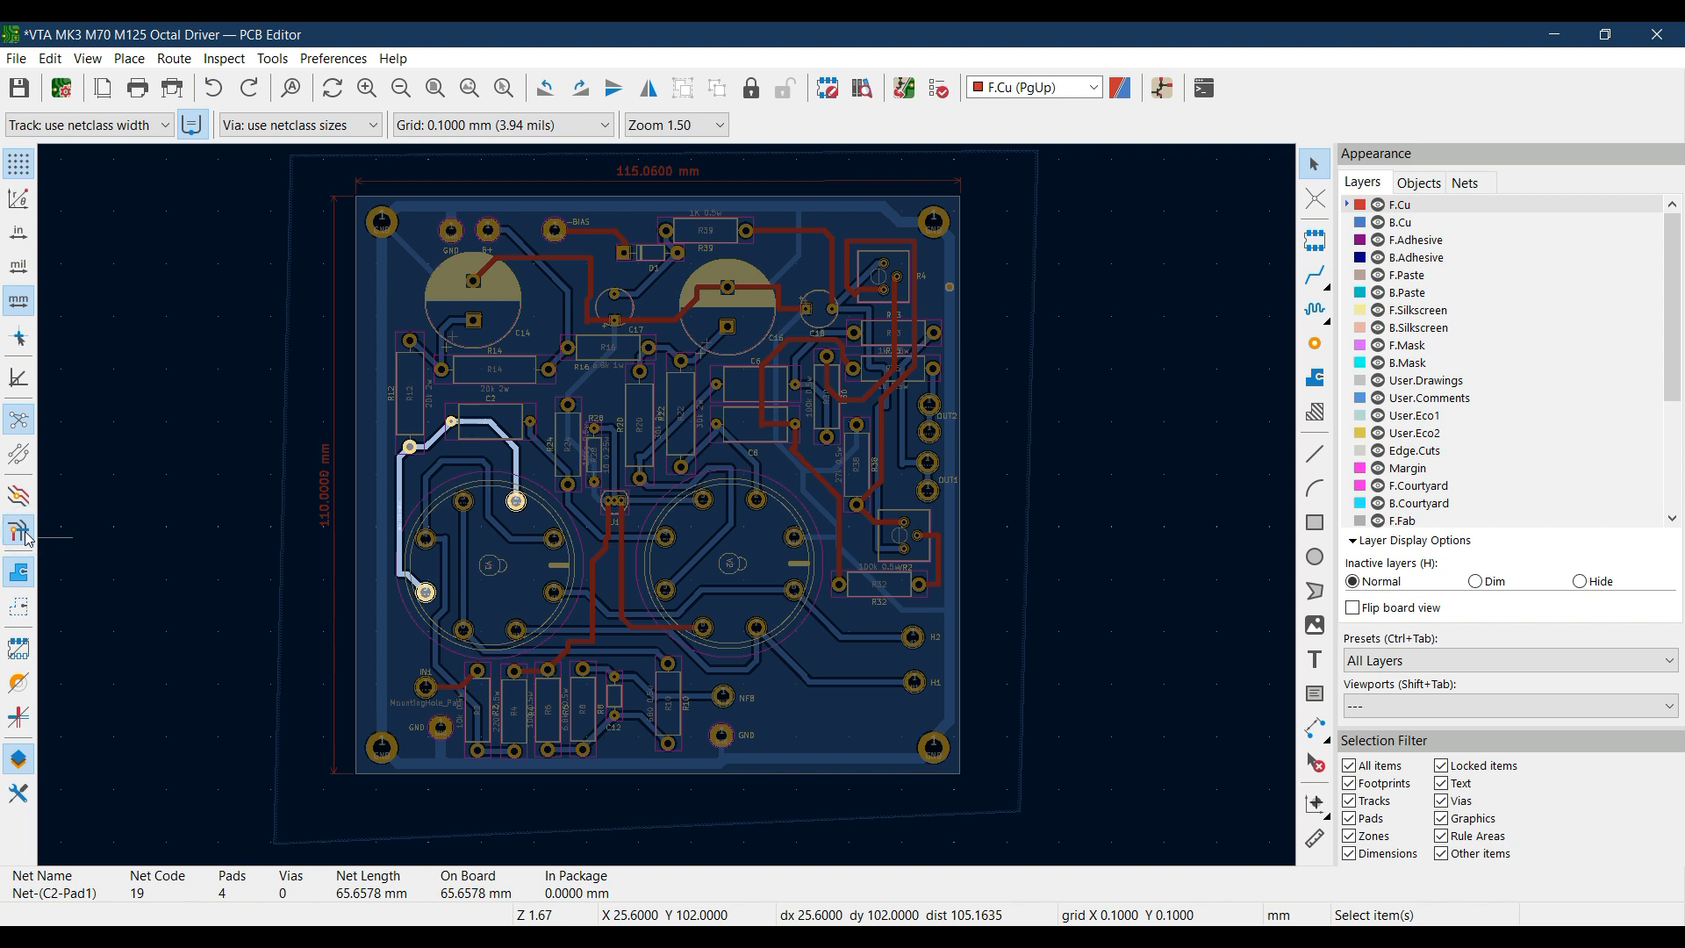
pyautogui.click(27, 533)
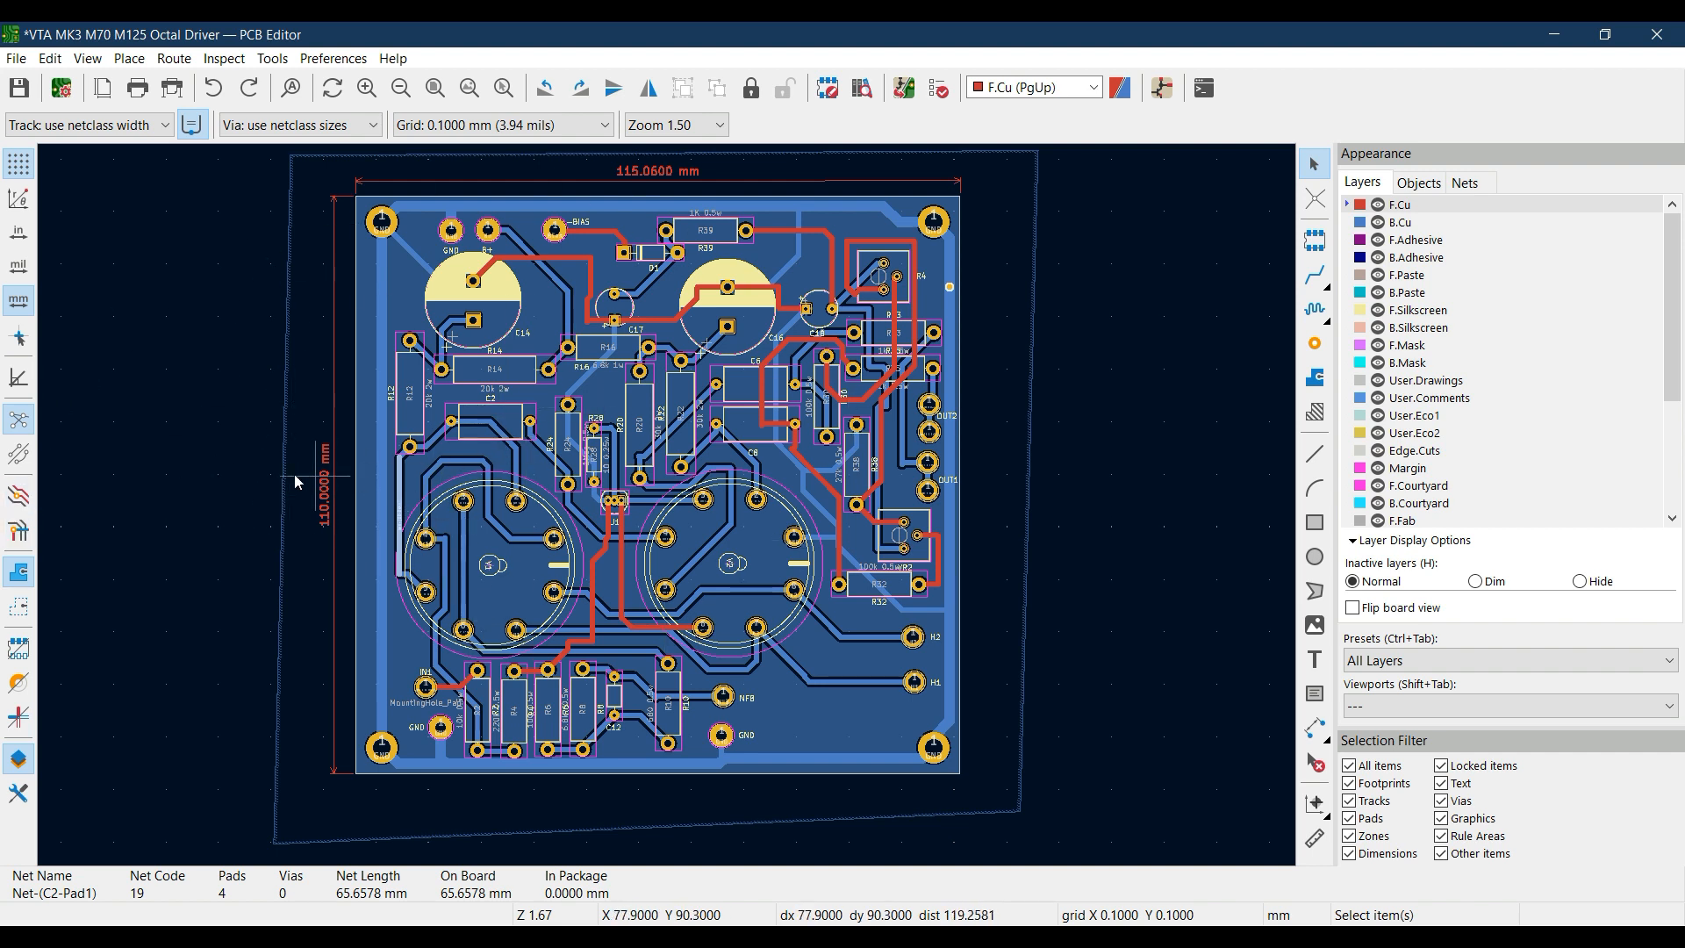
pyautogui.click(26, 542)
pyautogui.click(25, 541)
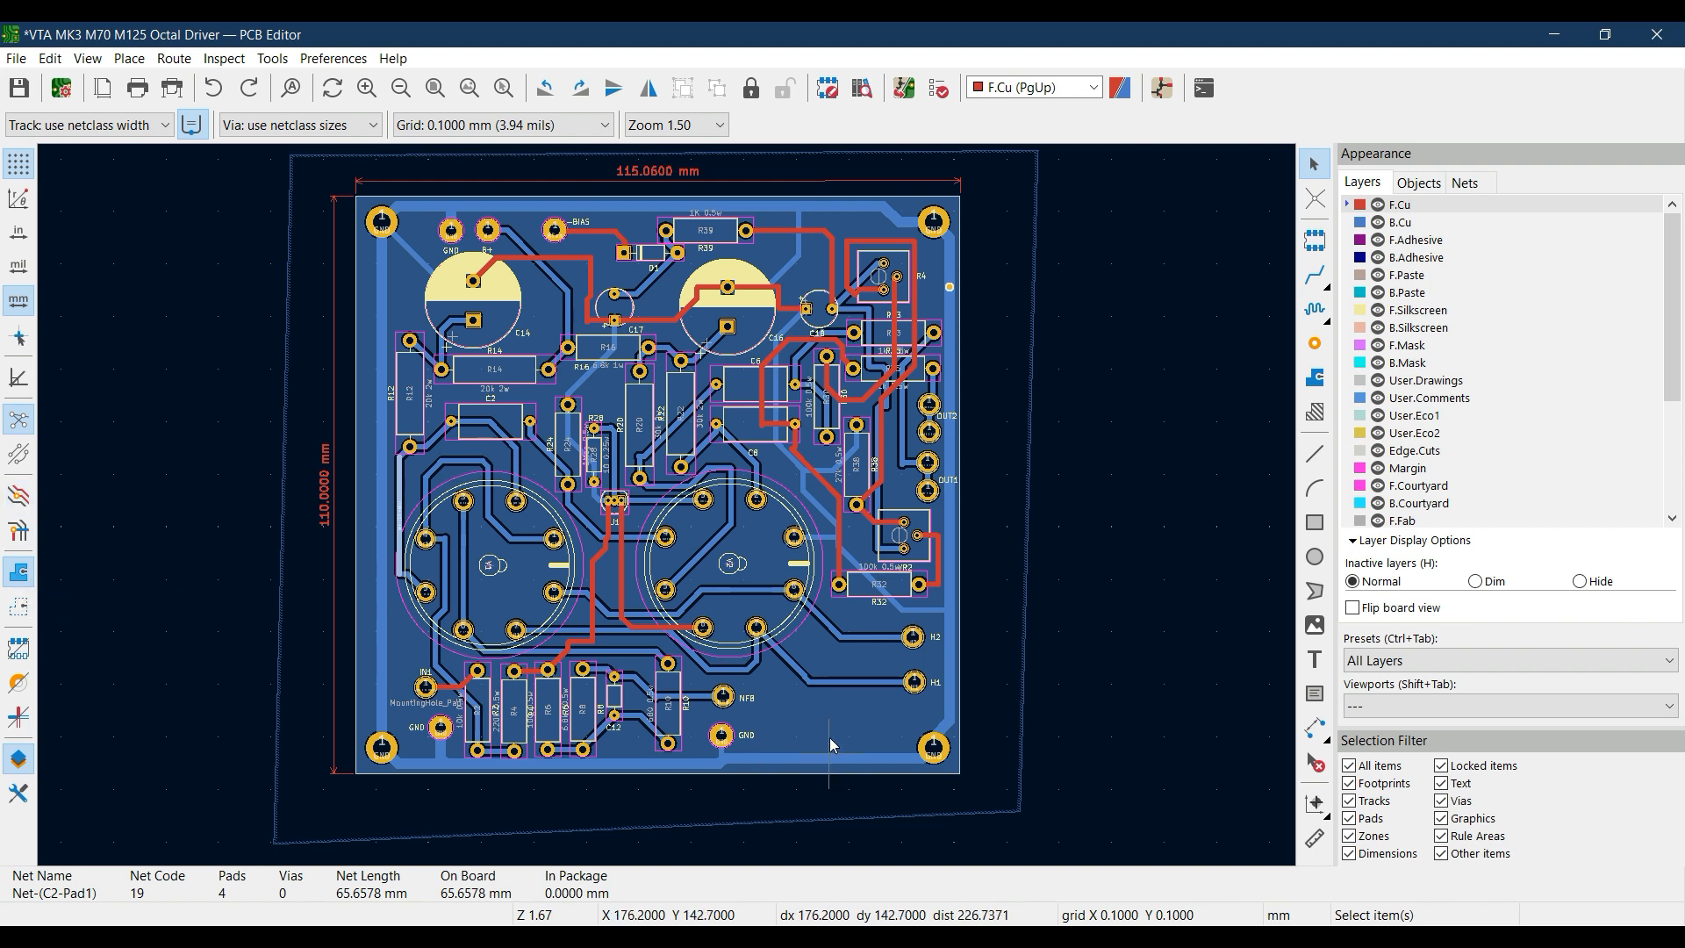
# Clear the track selection, then select the GND copper zone on B.Cu and deselect it again
pyautogui.click(1034, 392)
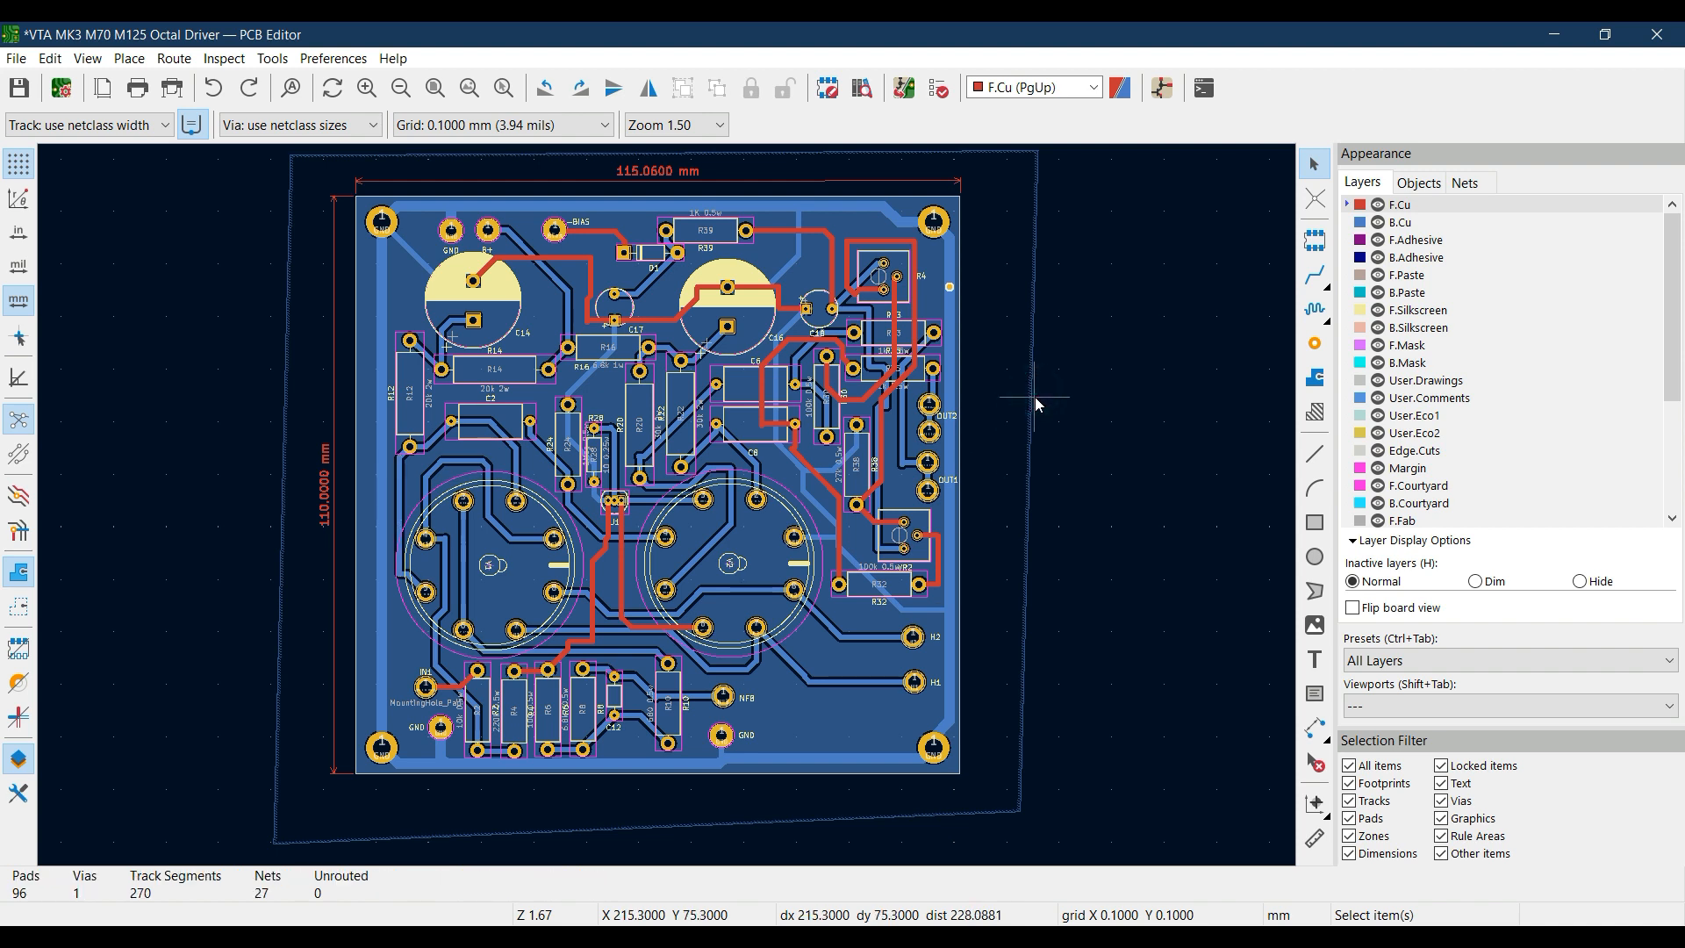
pyautogui.click(1034, 398)
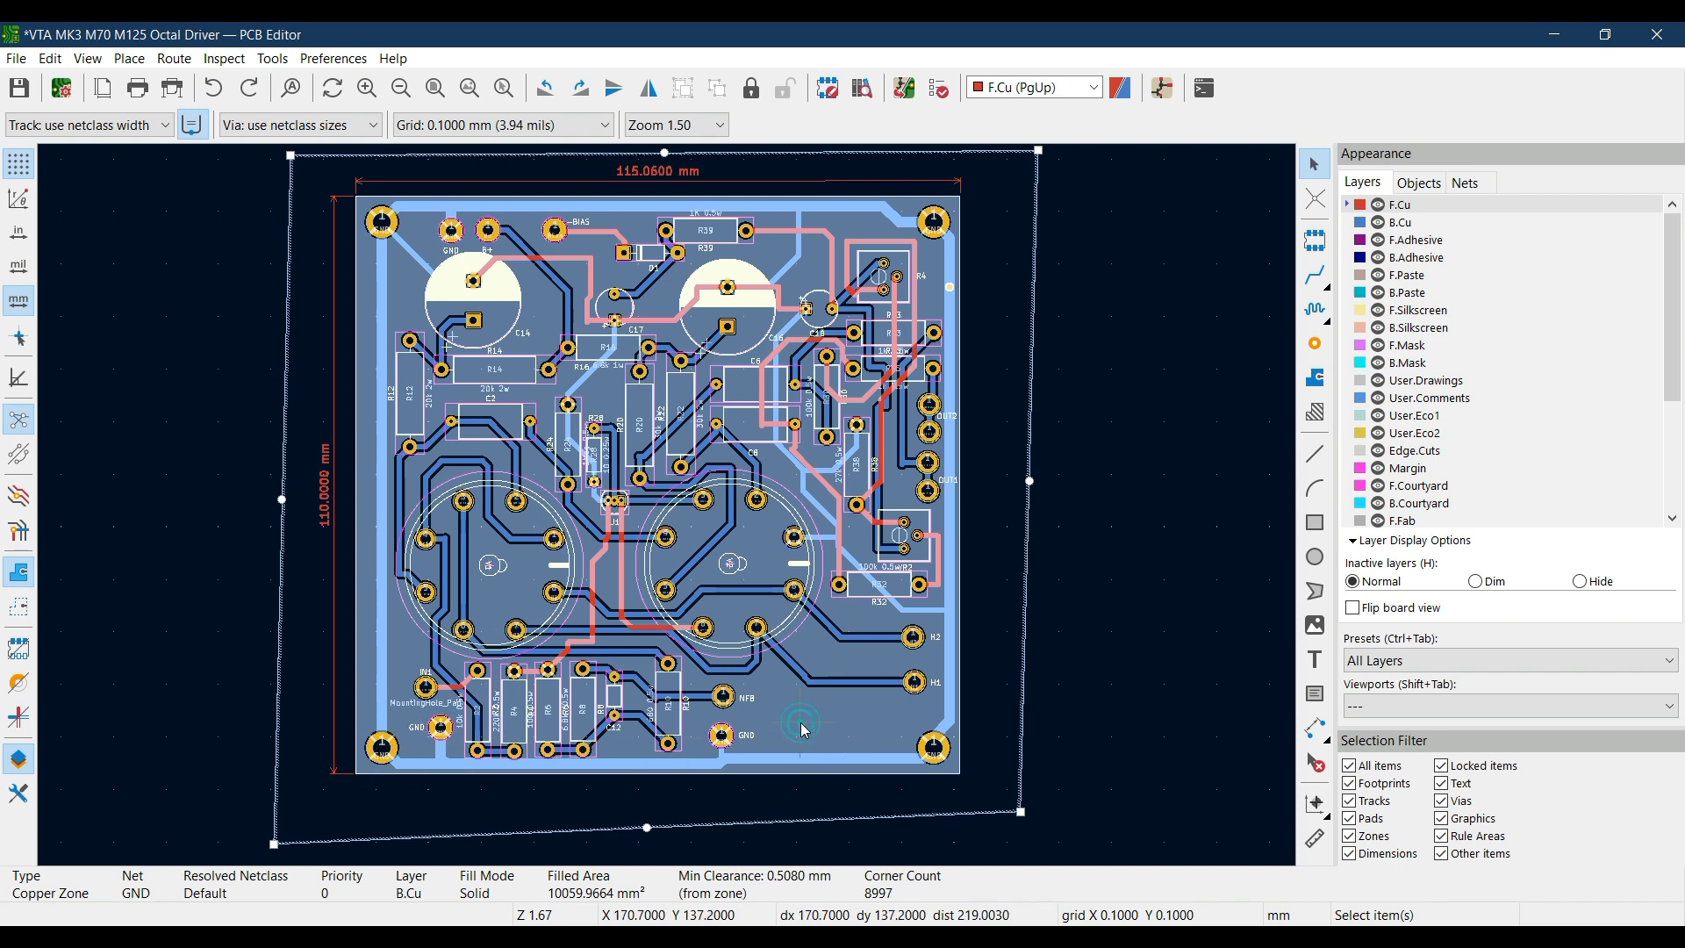
pyautogui.press('Escape')
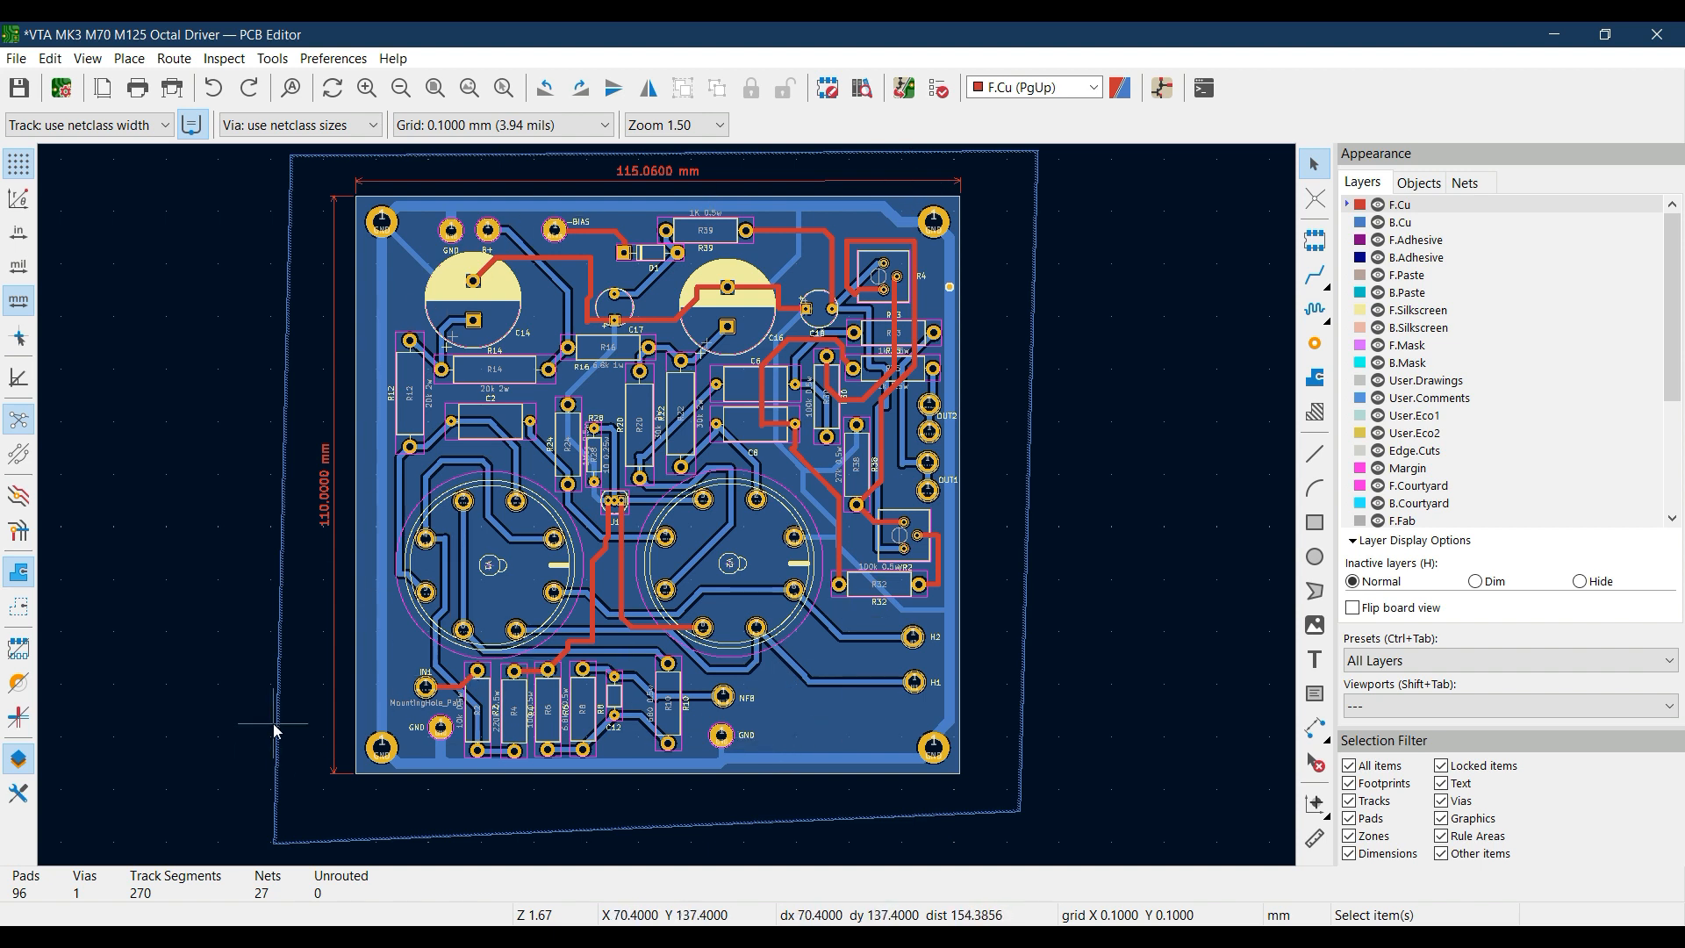
# Switch the zones between boundaries only and filled areas, ending with filled areas shown
pyautogui.click(13, 572)
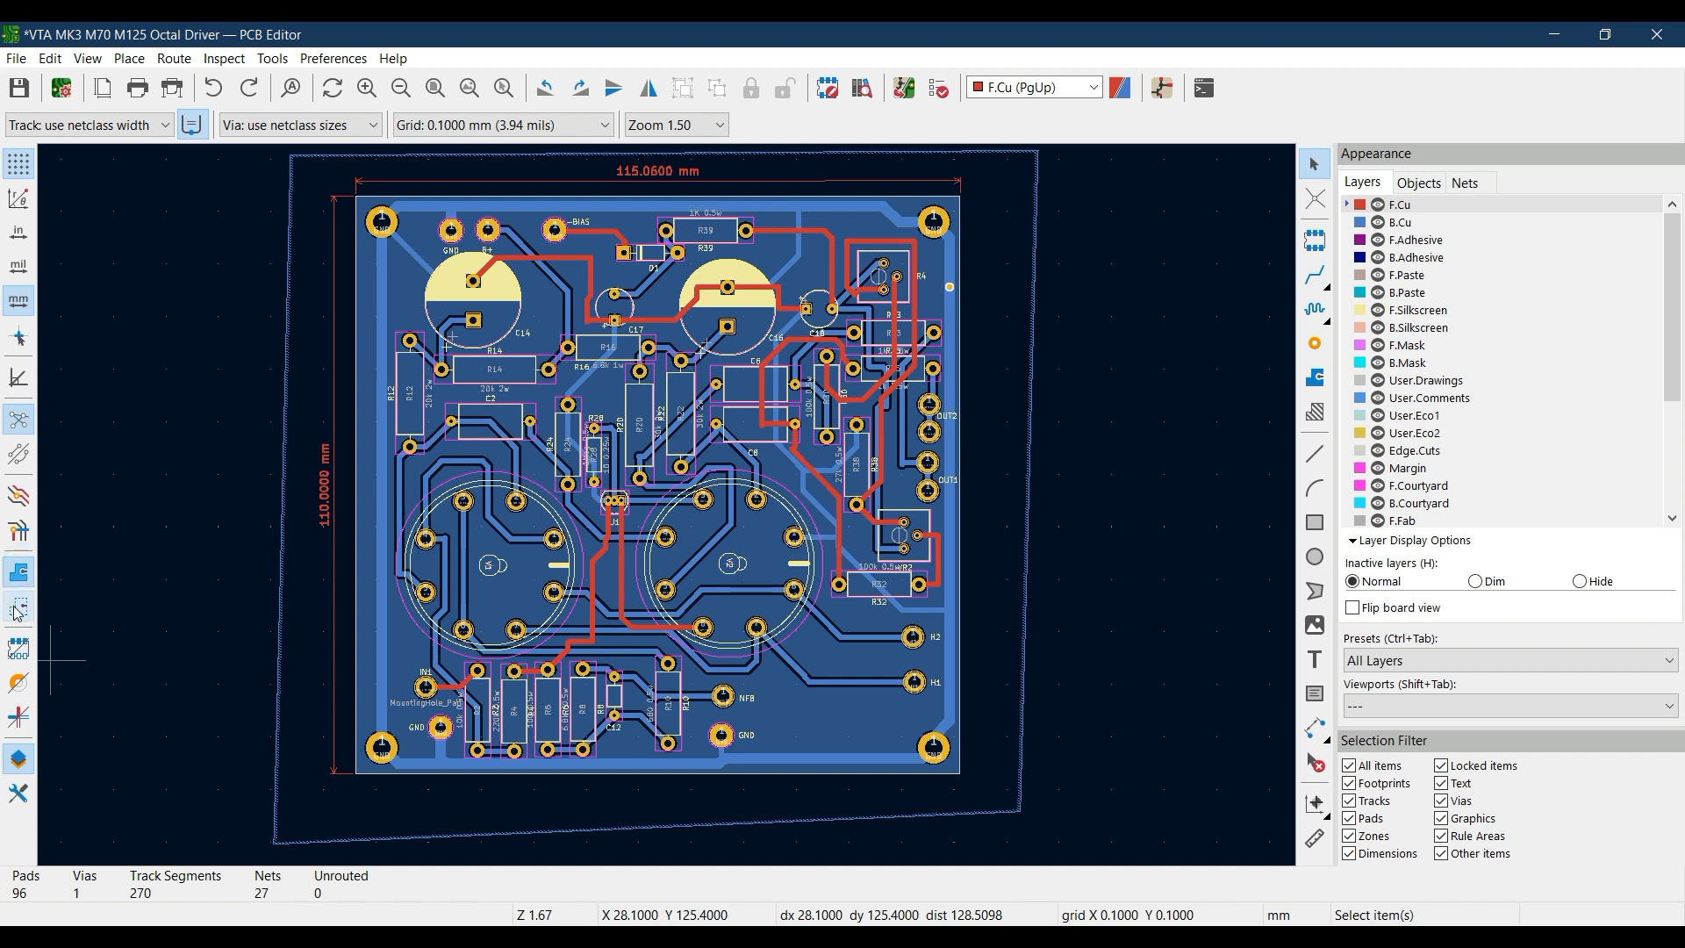
pyautogui.click(18, 611)
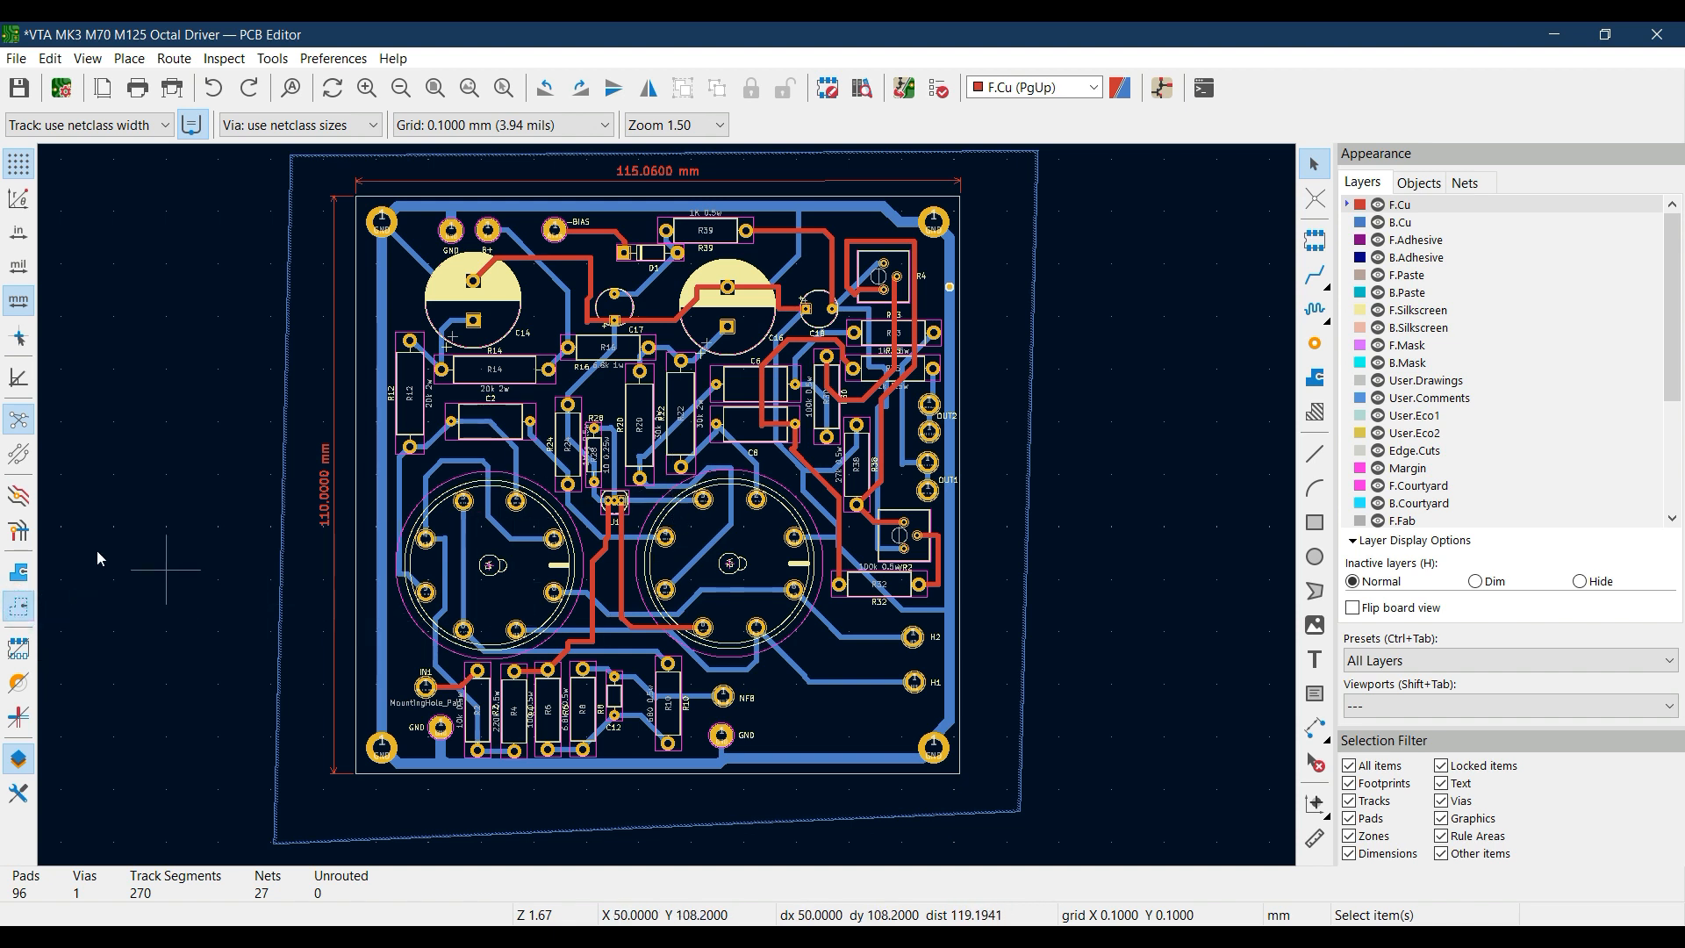
pyautogui.click(18, 575)
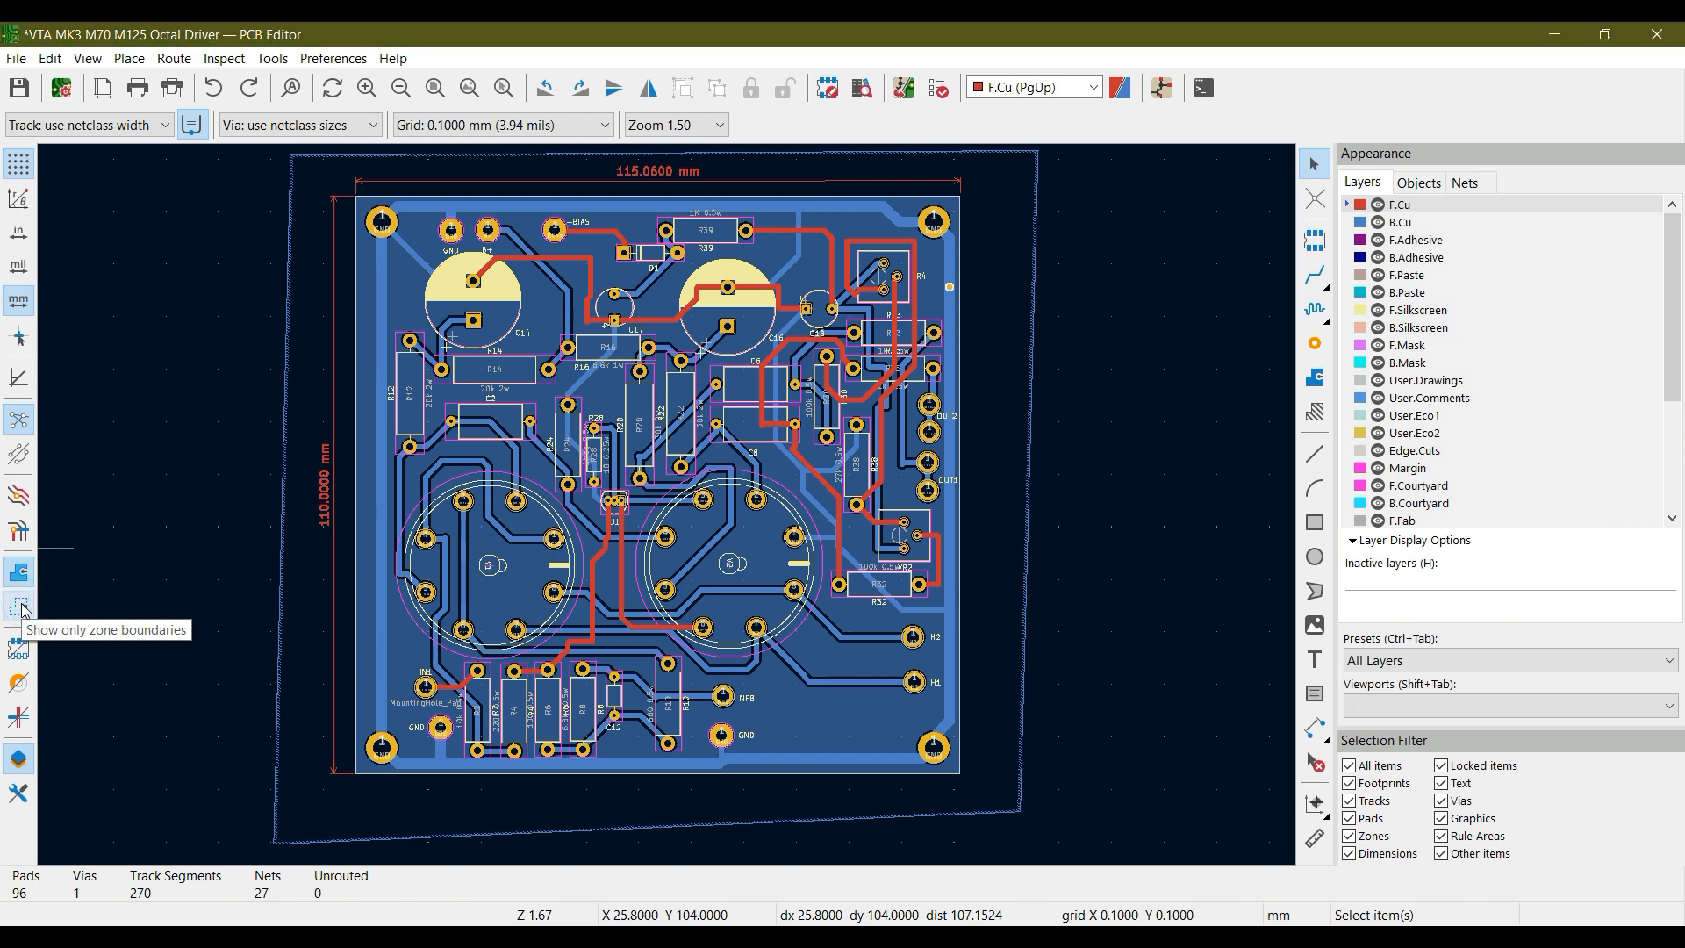
pyautogui.click(20, 614)
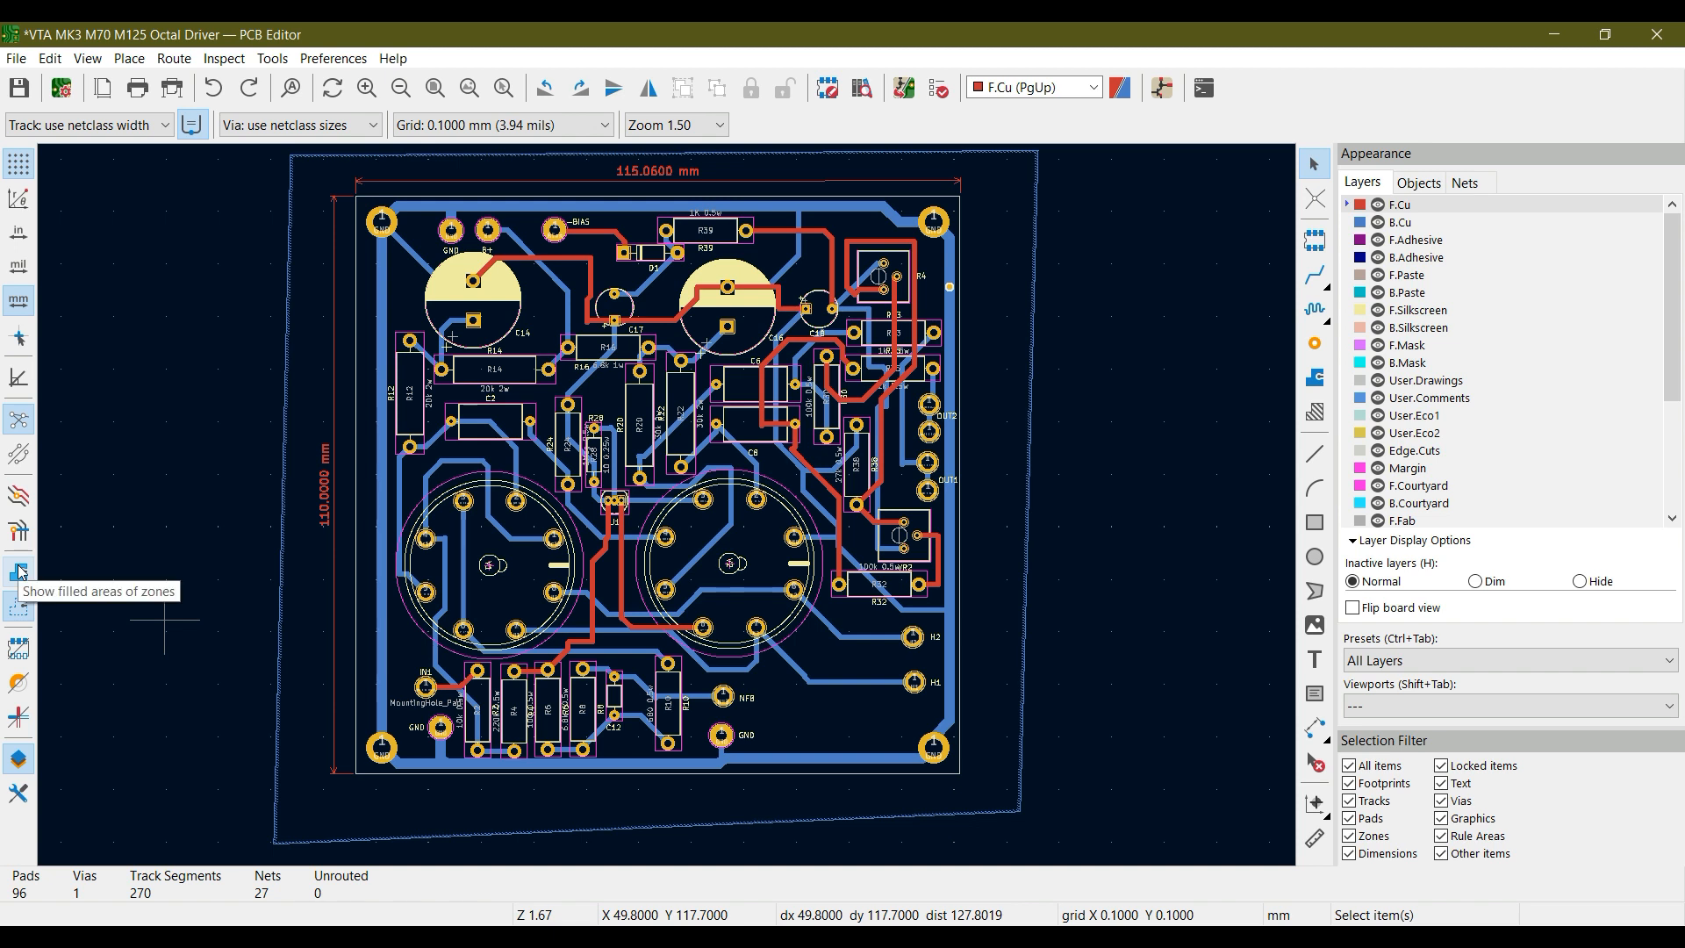
pyautogui.click(21, 572)
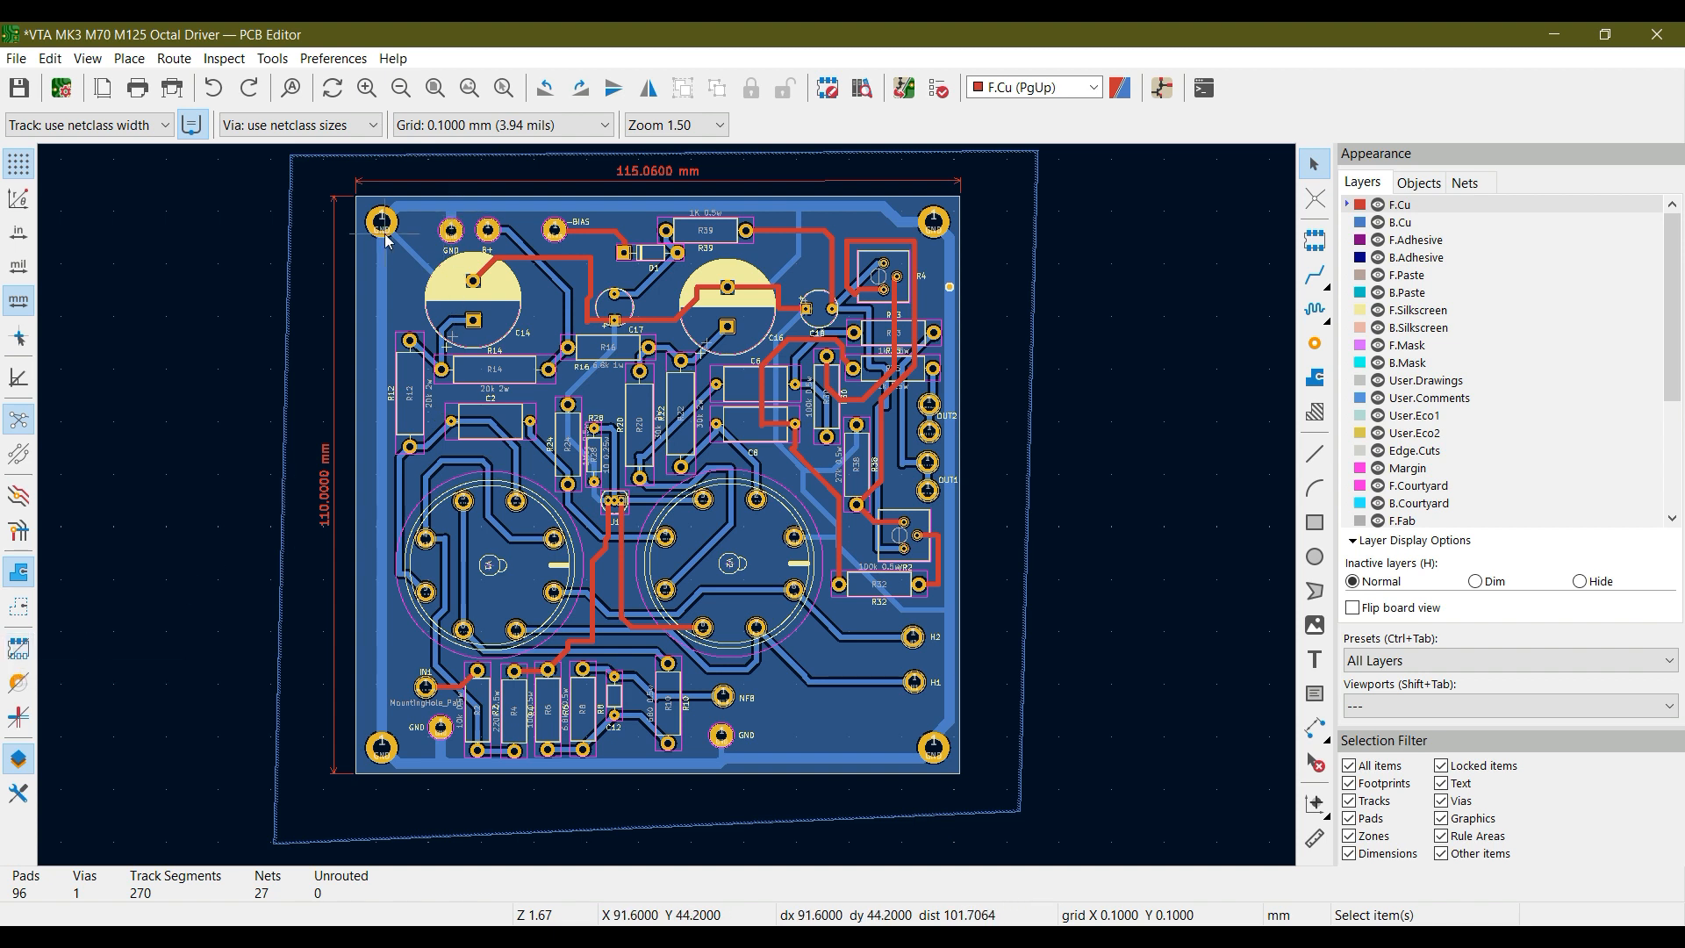
# Select pad 1 of C14, toggle the pads' outline mode and return the pads to filled display
pyautogui.scroll(3, 666, 504)
pyautogui.moveTo(909, 606); pyautogui.dragTo(711, 476, button='middle')
pyautogui.click(664, 455)
pyautogui.click(669, 551)
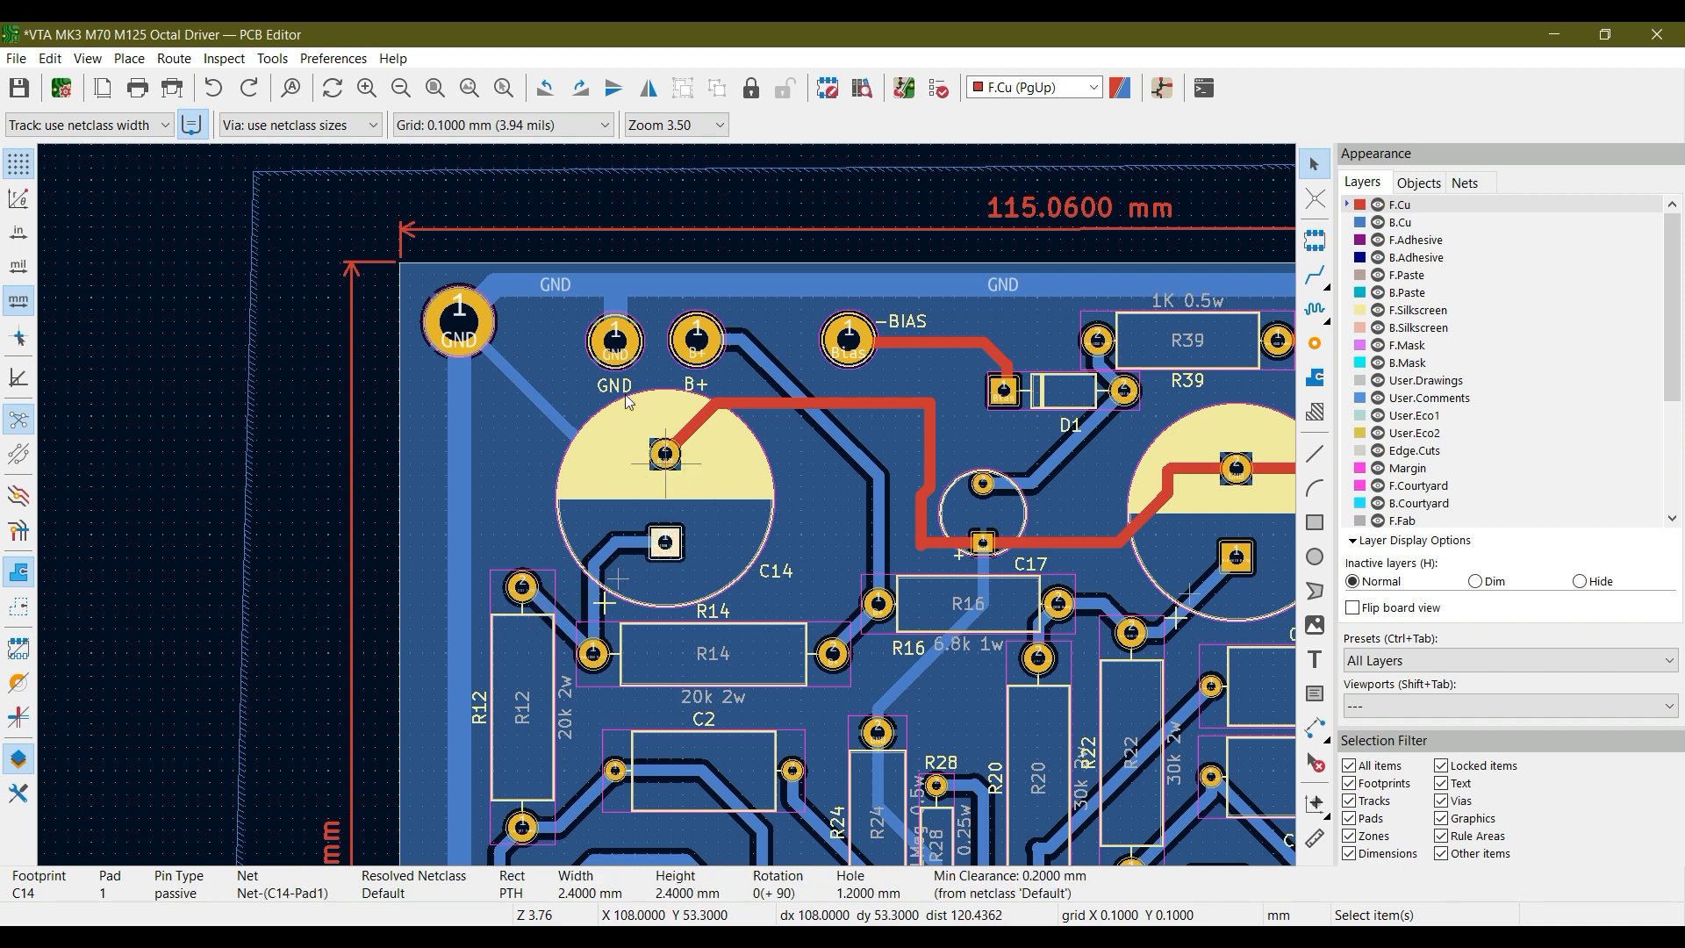
pyautogui.click(18, 648)
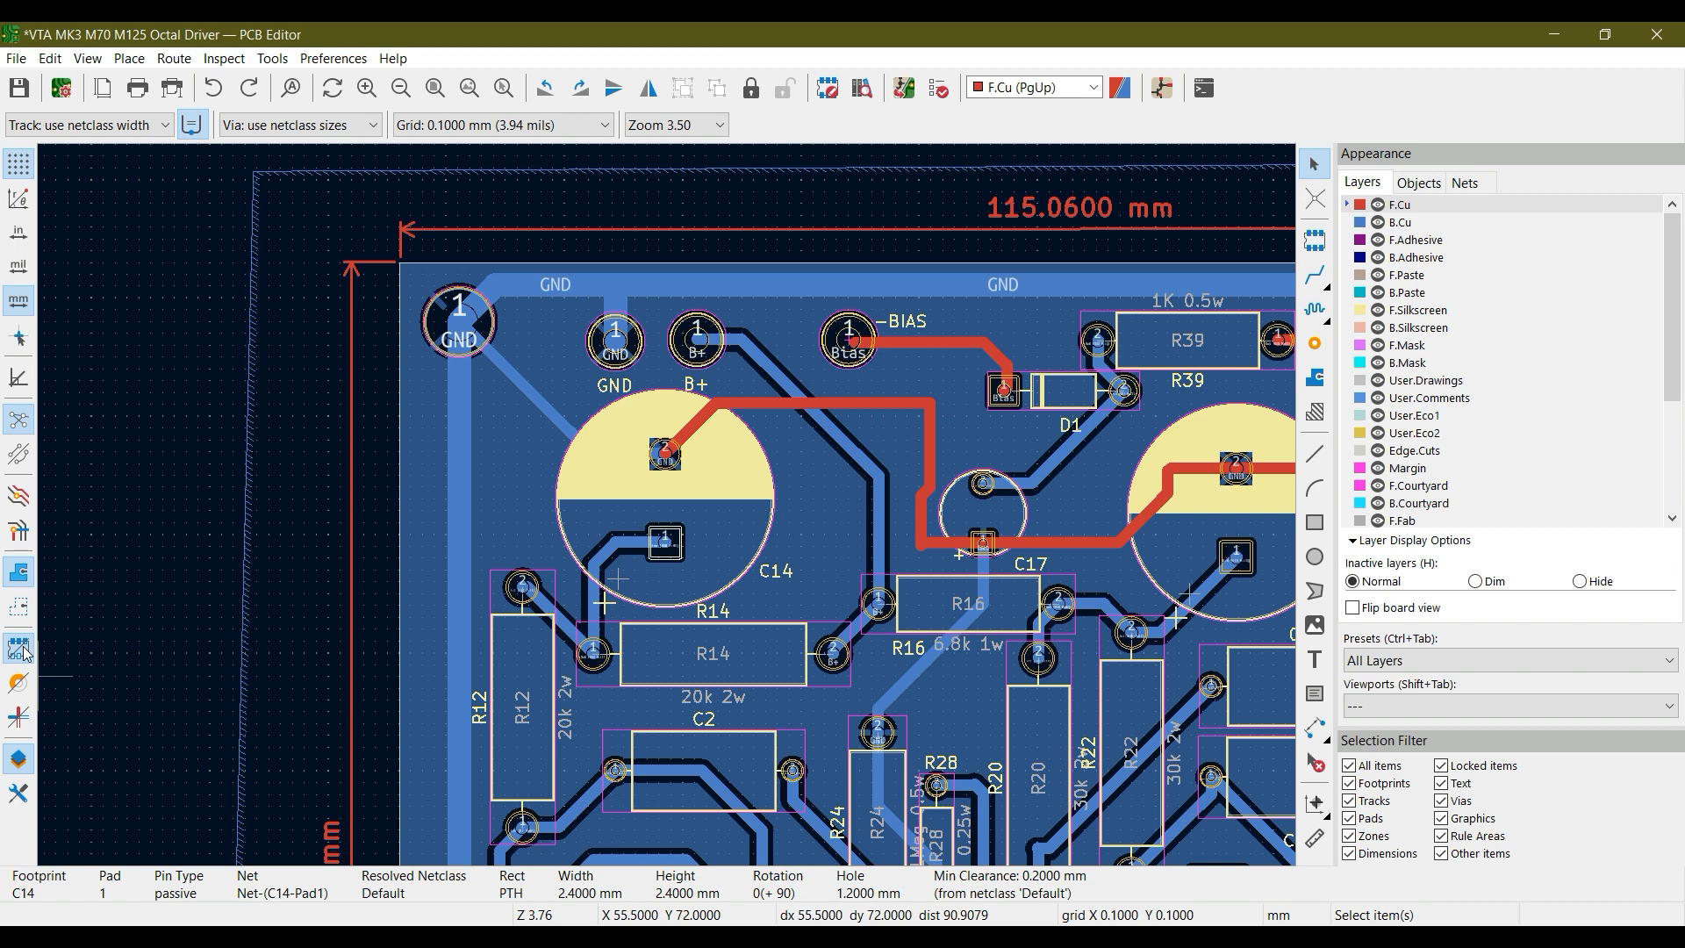
pyautogui.click(24, 650)
pyautogui.click(24, 648)
pyautogui.click(24, 648)
pyautogui.click(24, 650)
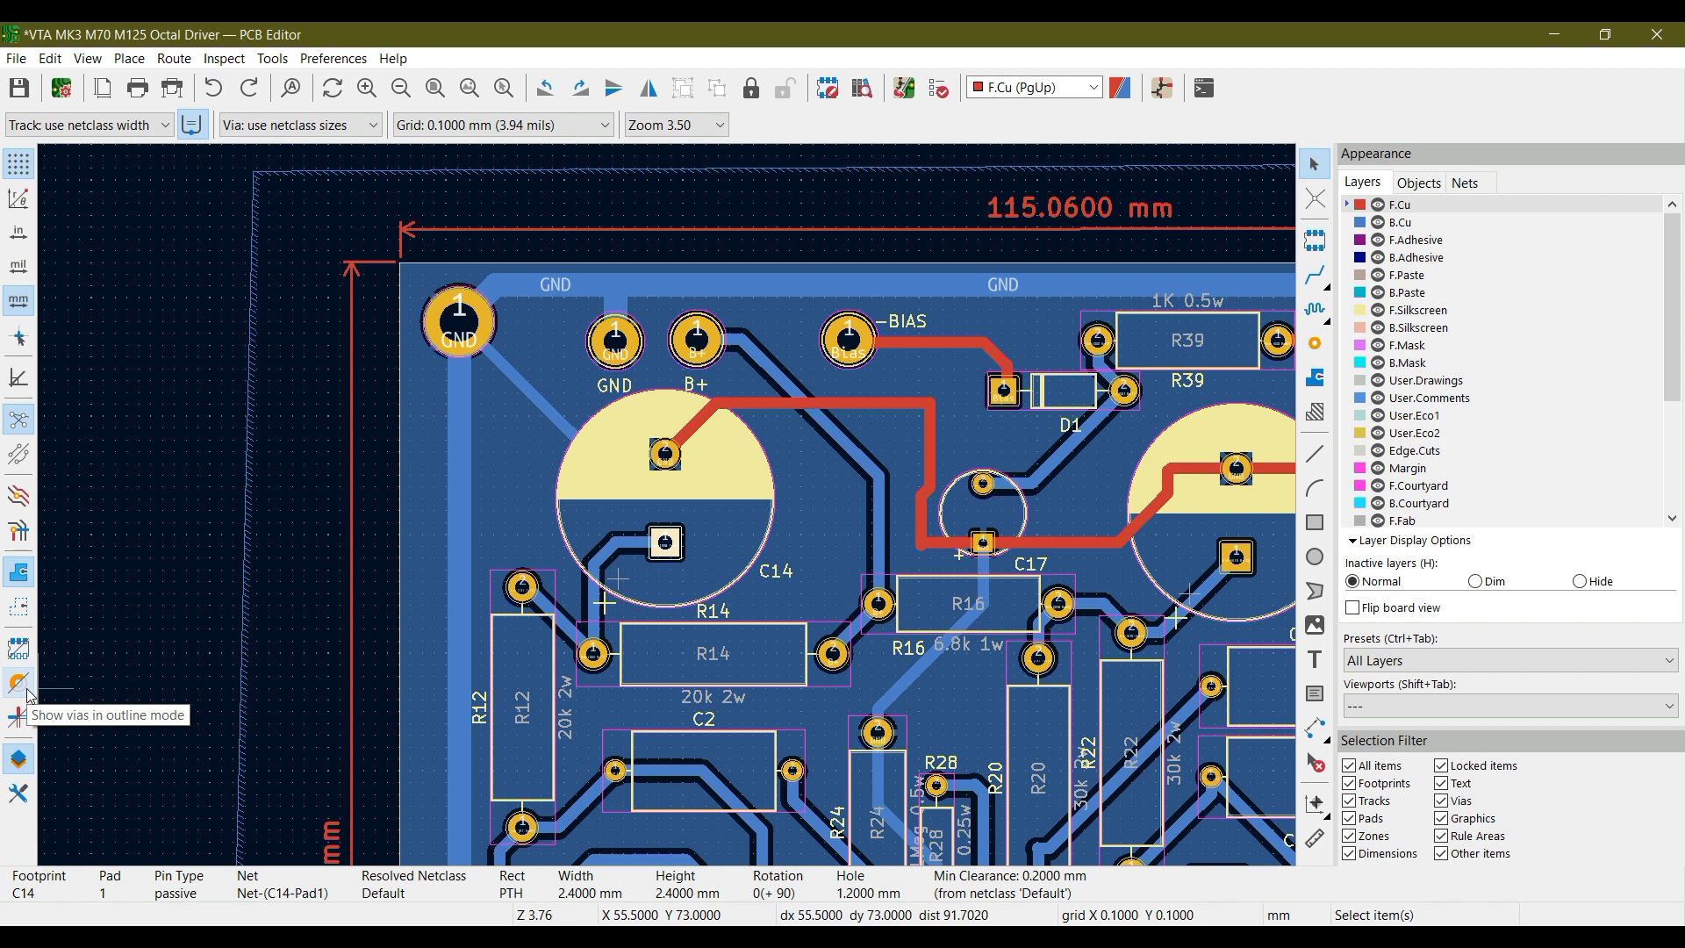
# Show vias in outline mode at the GND via beside R4 and return them to filled display
pyautogui.moveTo(940, 681); pyautogui.dragTo(204, 490, button='middle')
pyautogui.moveTo(895, 483); pyautogui.dragTo(793, 671, button='middle')
pyautogui.scroll(5, 924, 470)
pyautogui.moveTo(579, 485); pyautogui.dragTo(674, 570, button='middle')
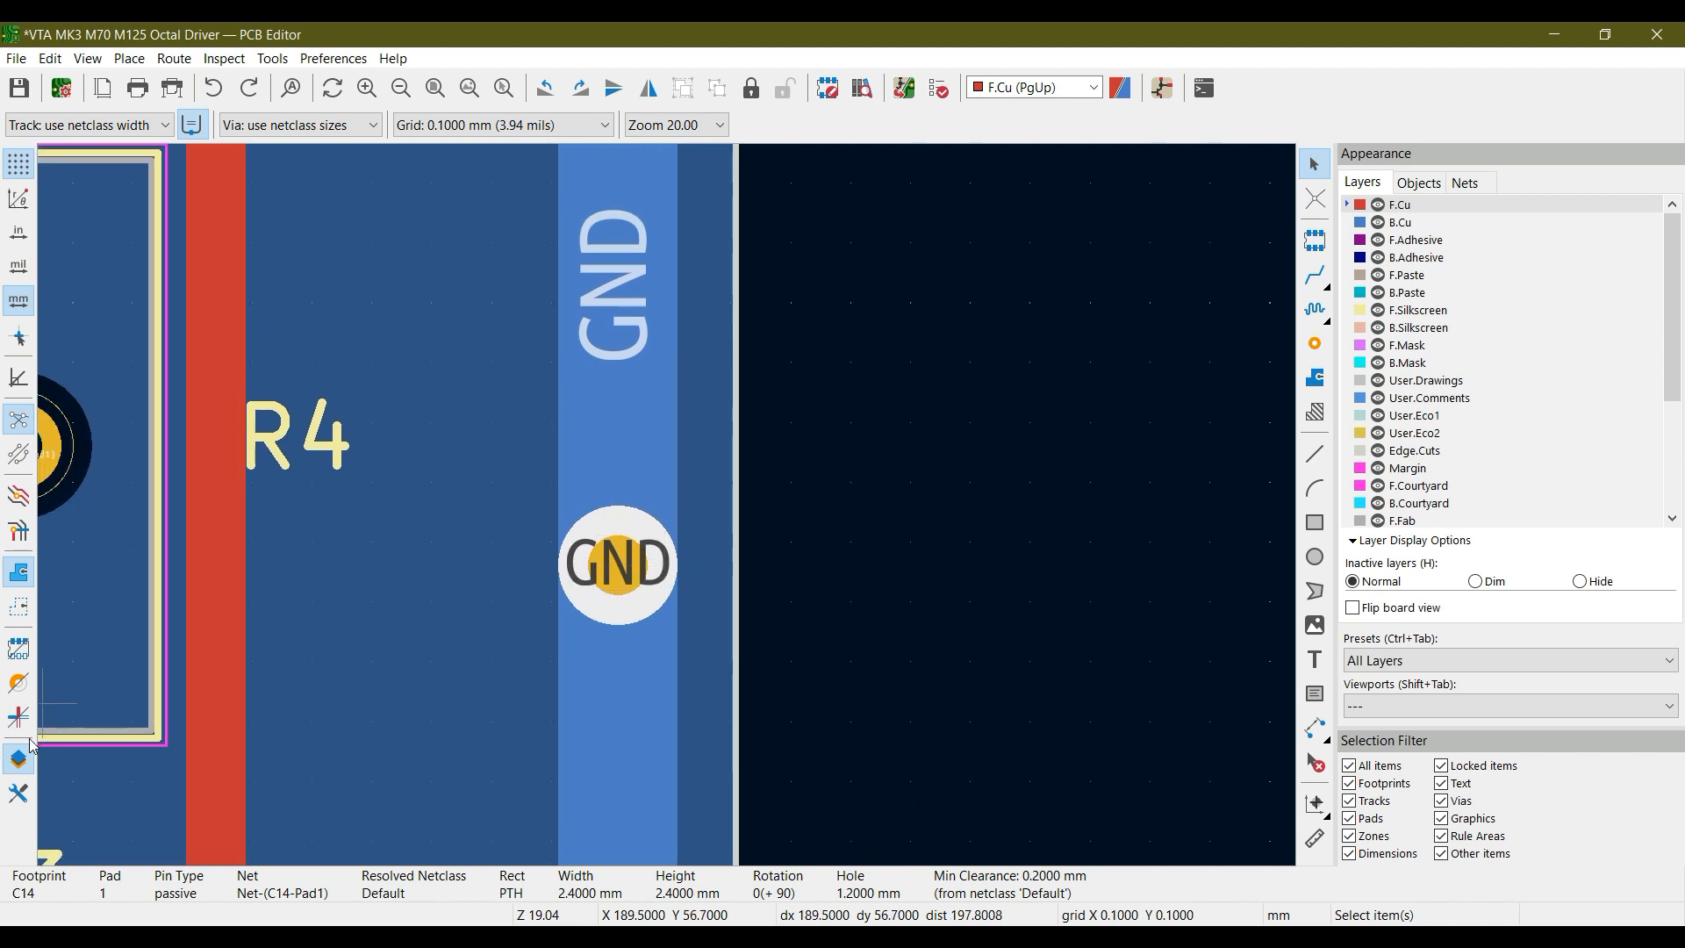
pyautogui.click(20, 687)
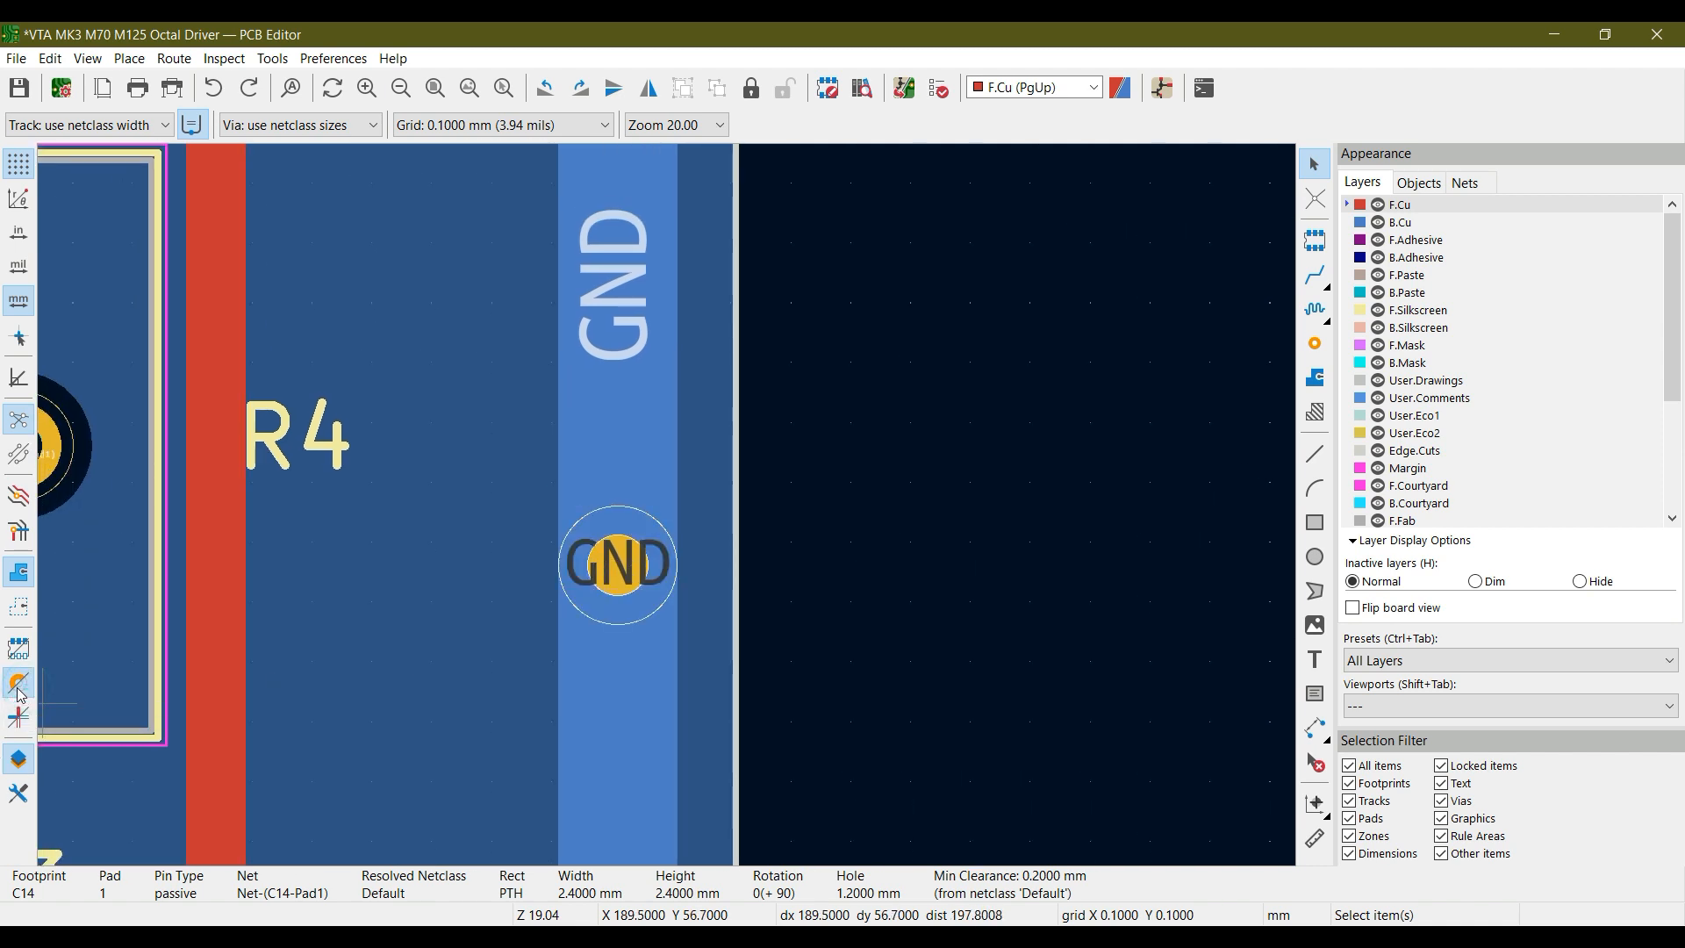
pyautogui.click(21, 691)
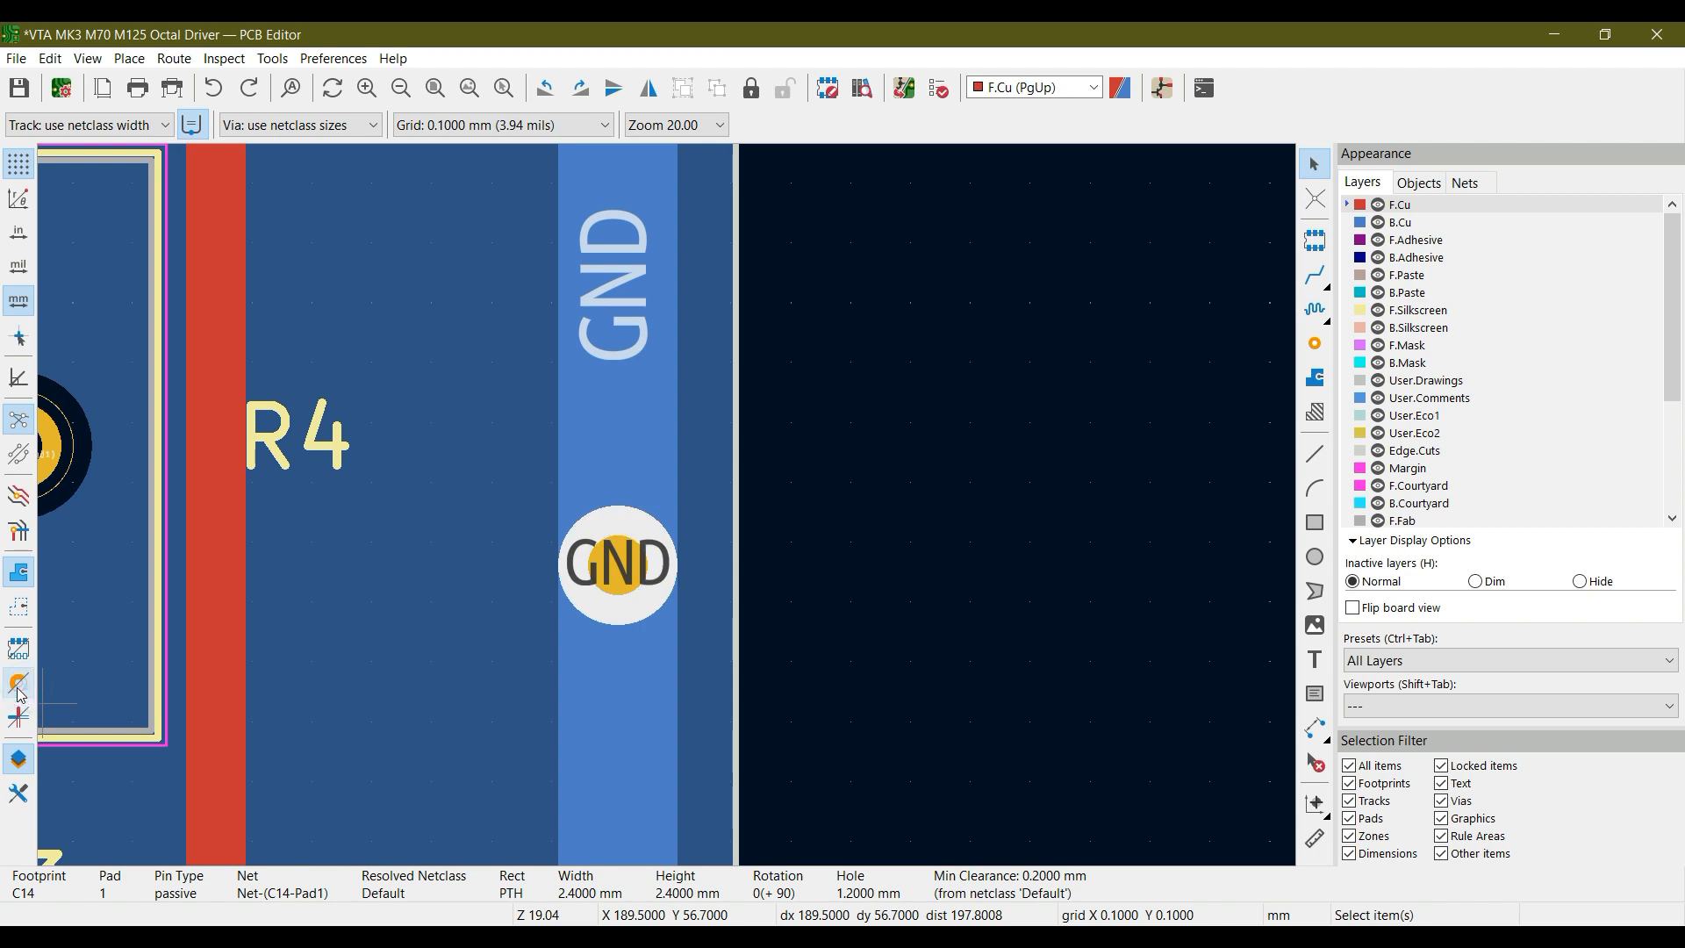
# Show tracks in outline mode around C2, V1 and V2 and return them to filled display
pyautogui.moveTo(307, 713); pyautogui.dragTo(781, 618, button='middle')
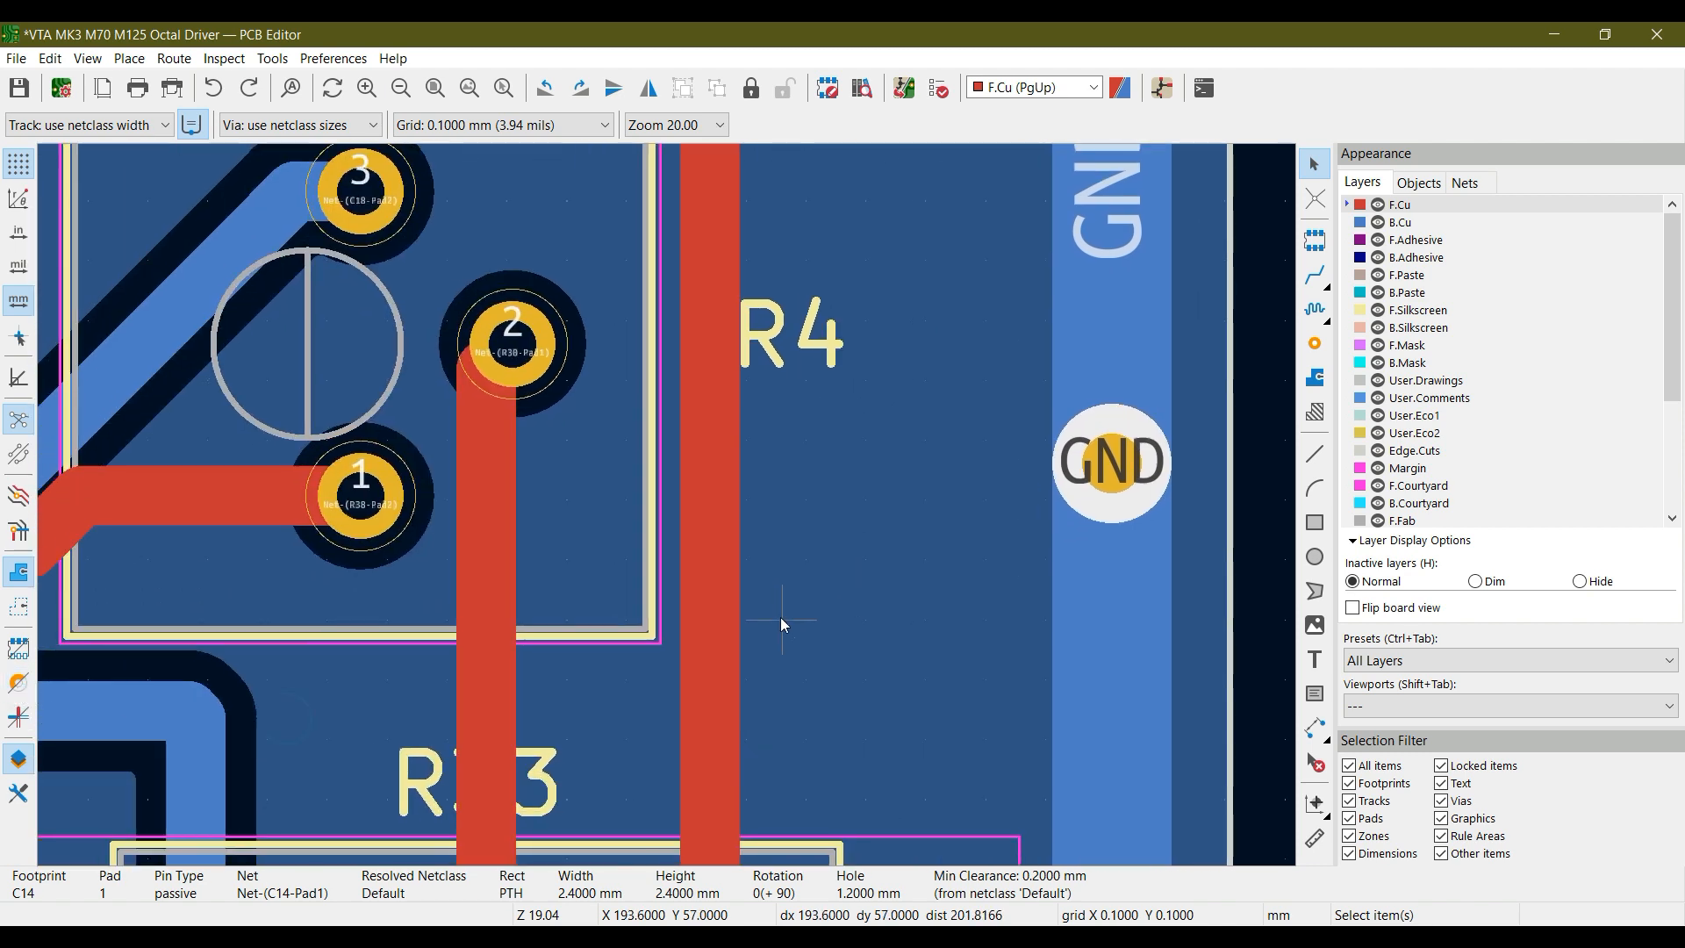
pyautogui.click(434, 87)
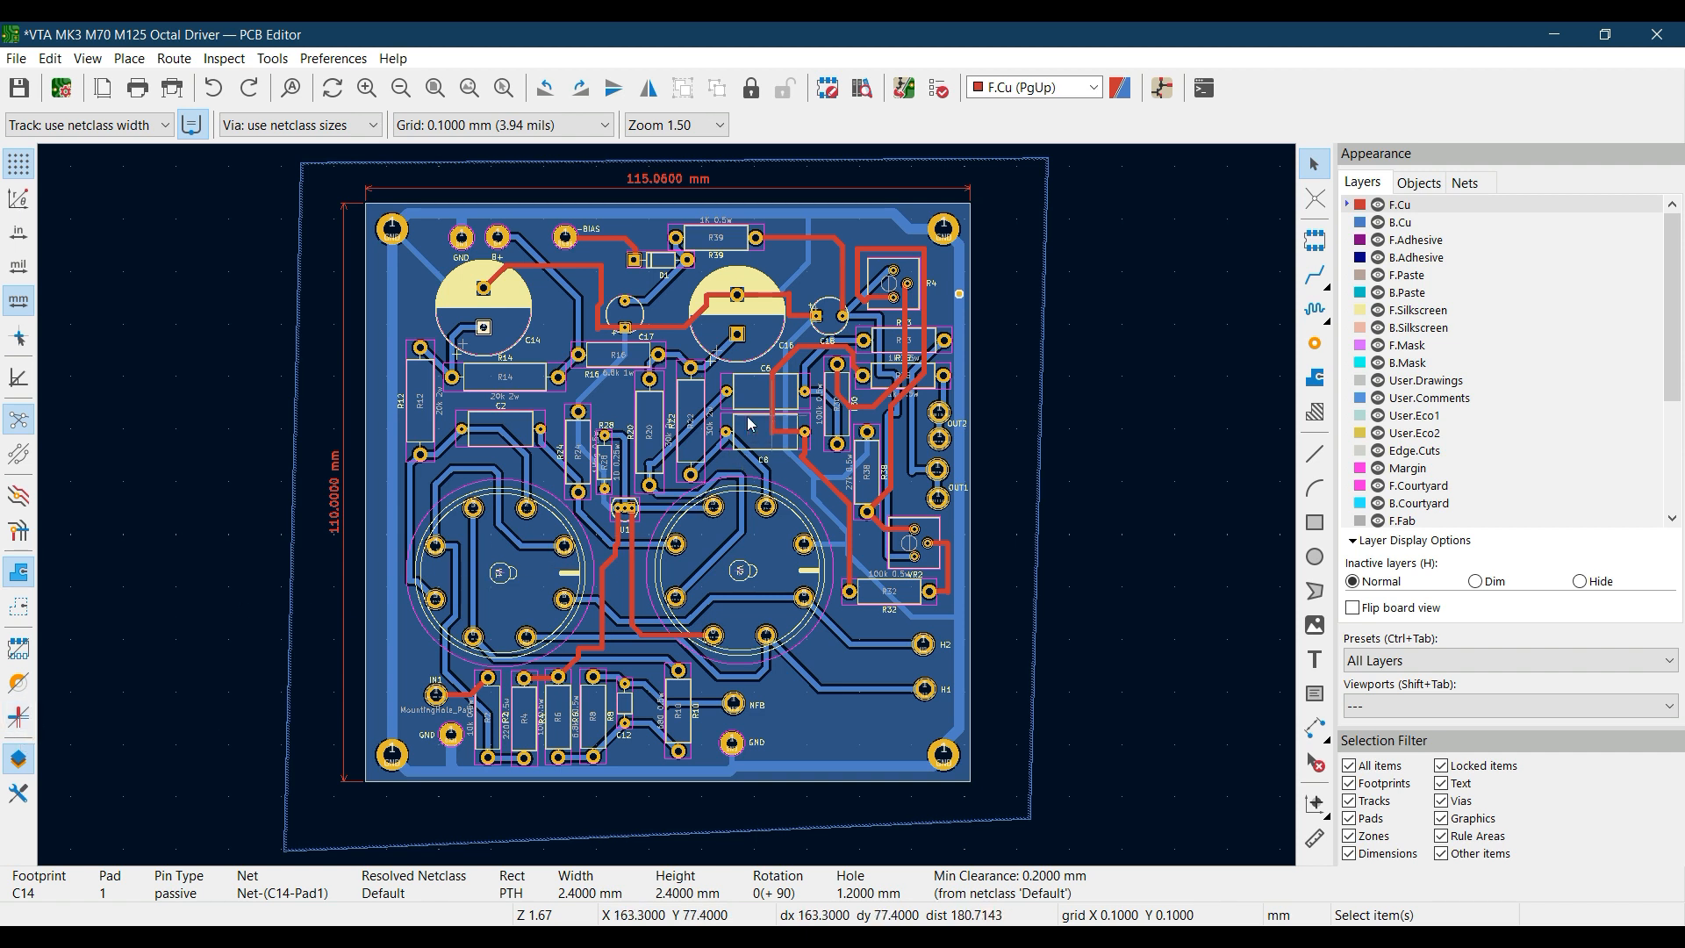
pyautogui.scroll(5, 500, 408)
pyautogui.scroll(-3, 672, 565)
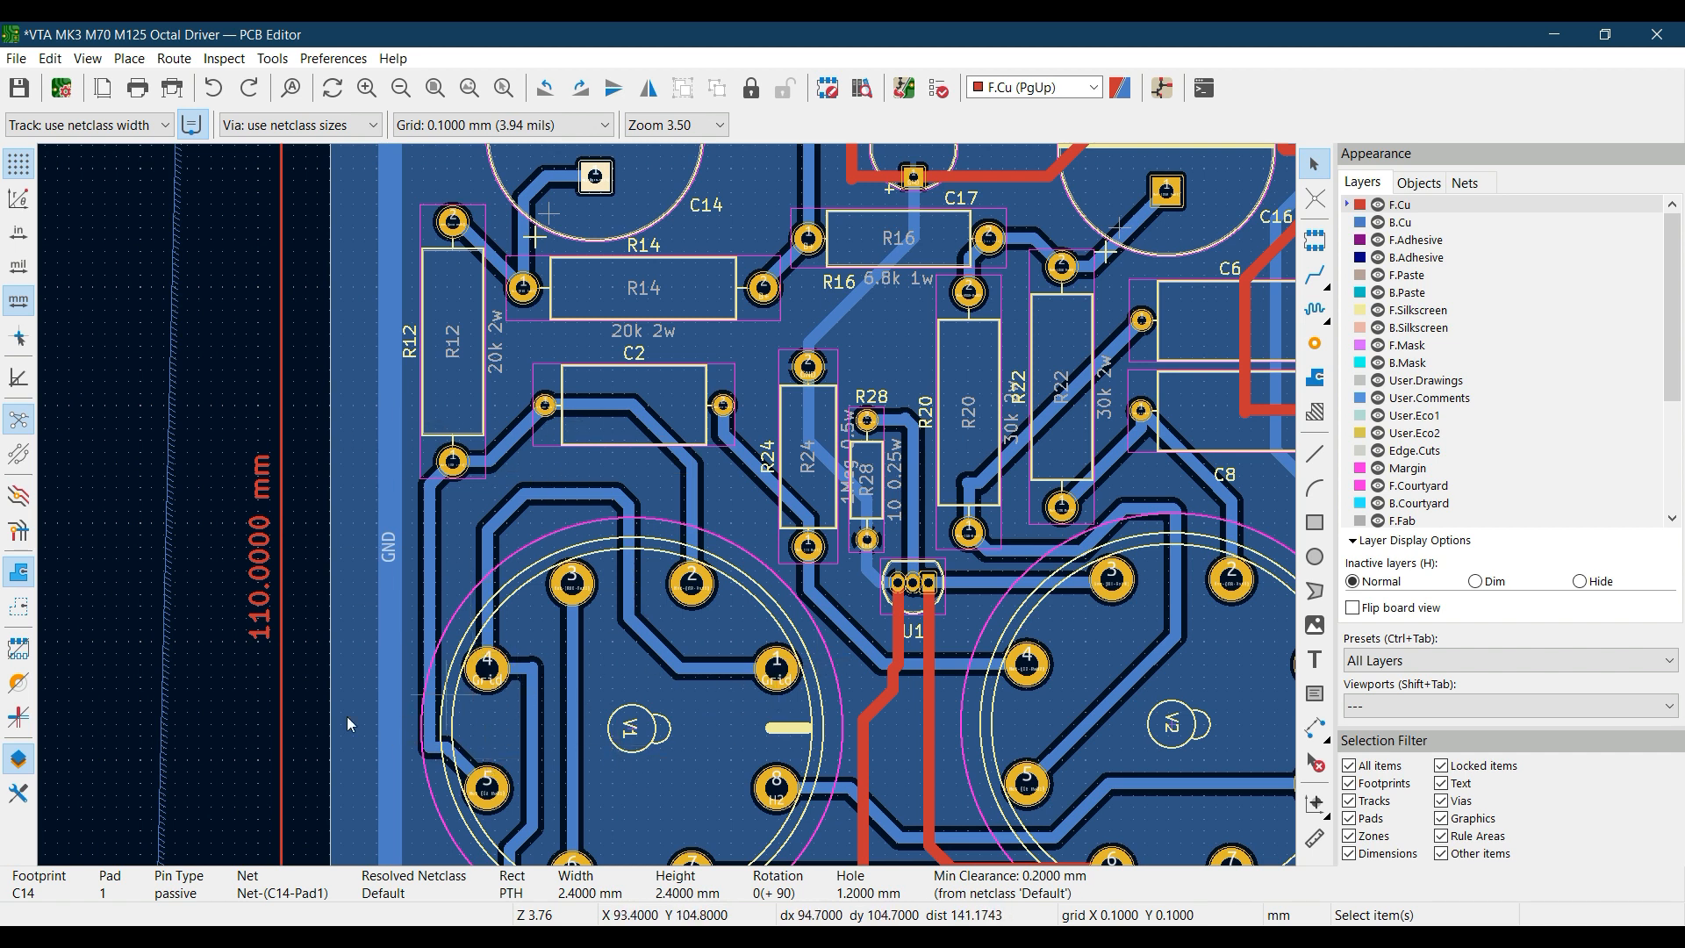
pyautogui.click(19, 718)
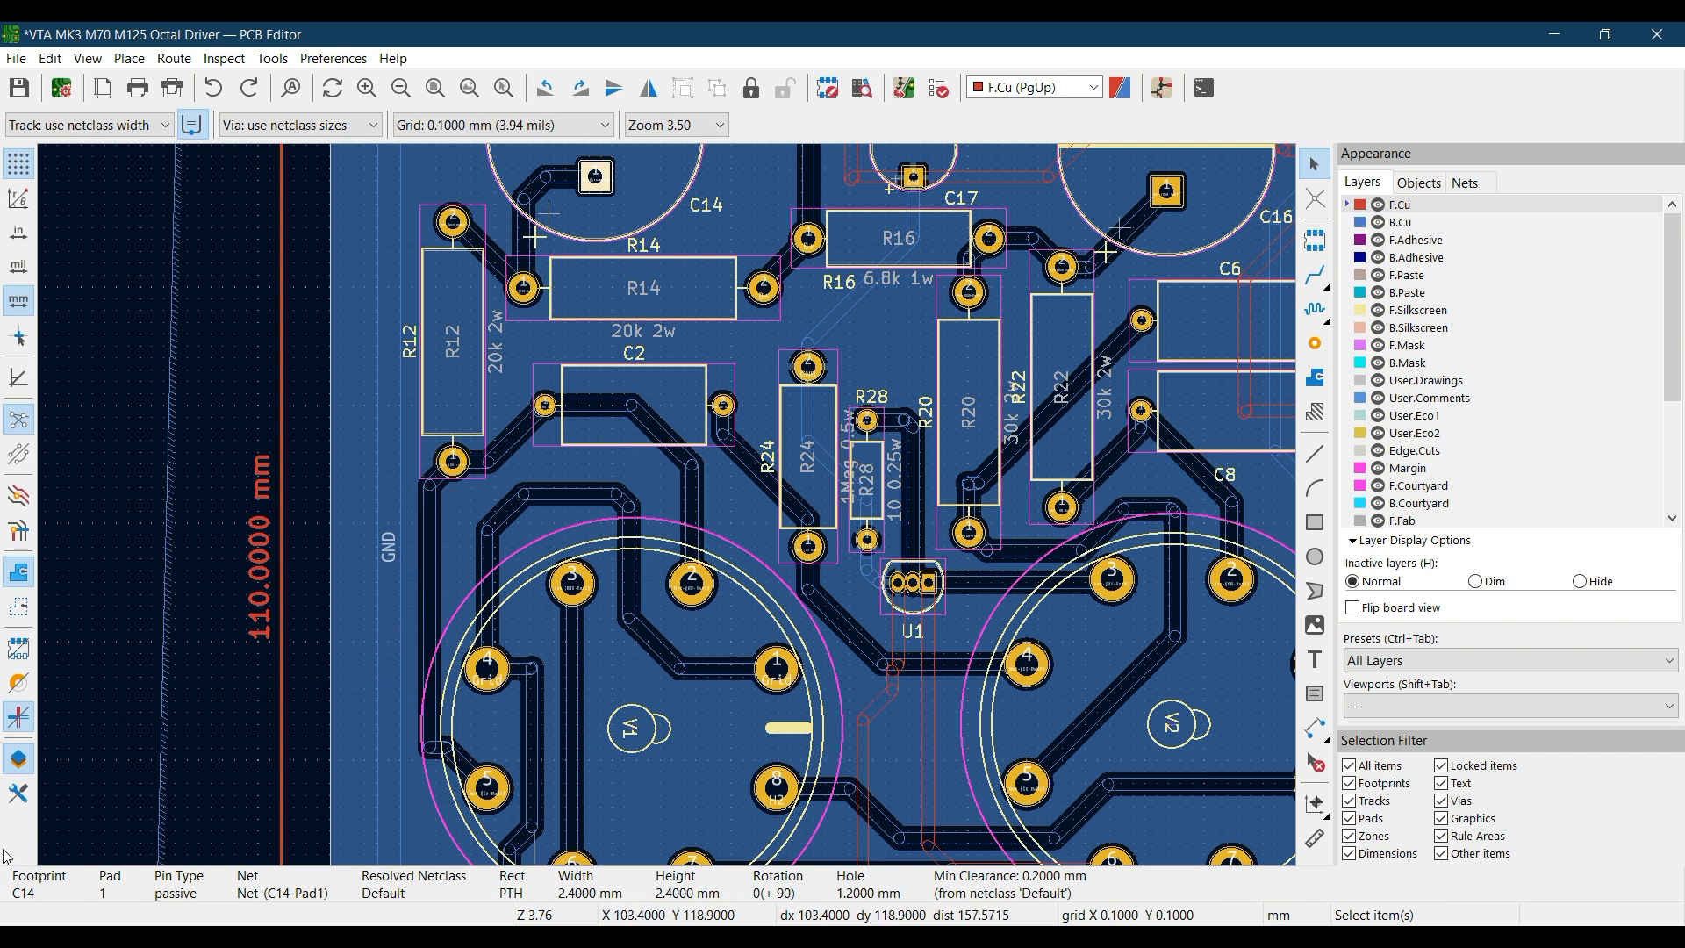
pyautogui.click(18, 718)
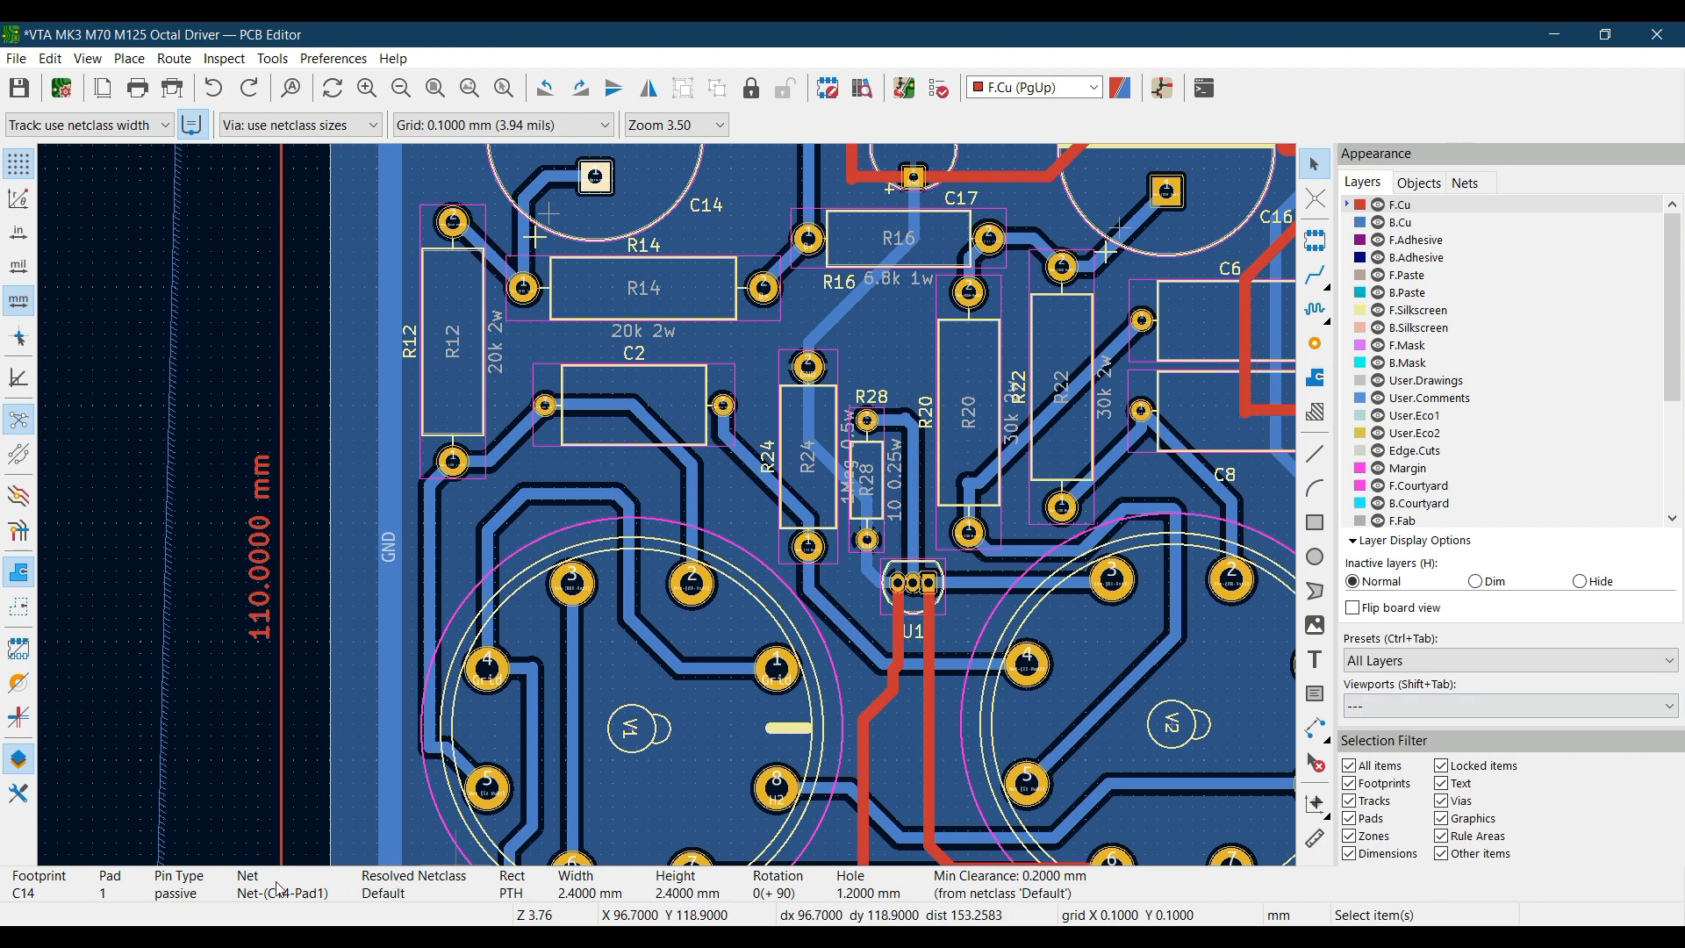
# Hide and restore the Appearance manager, and show the properties manager
pyautogui.click(8, 769)
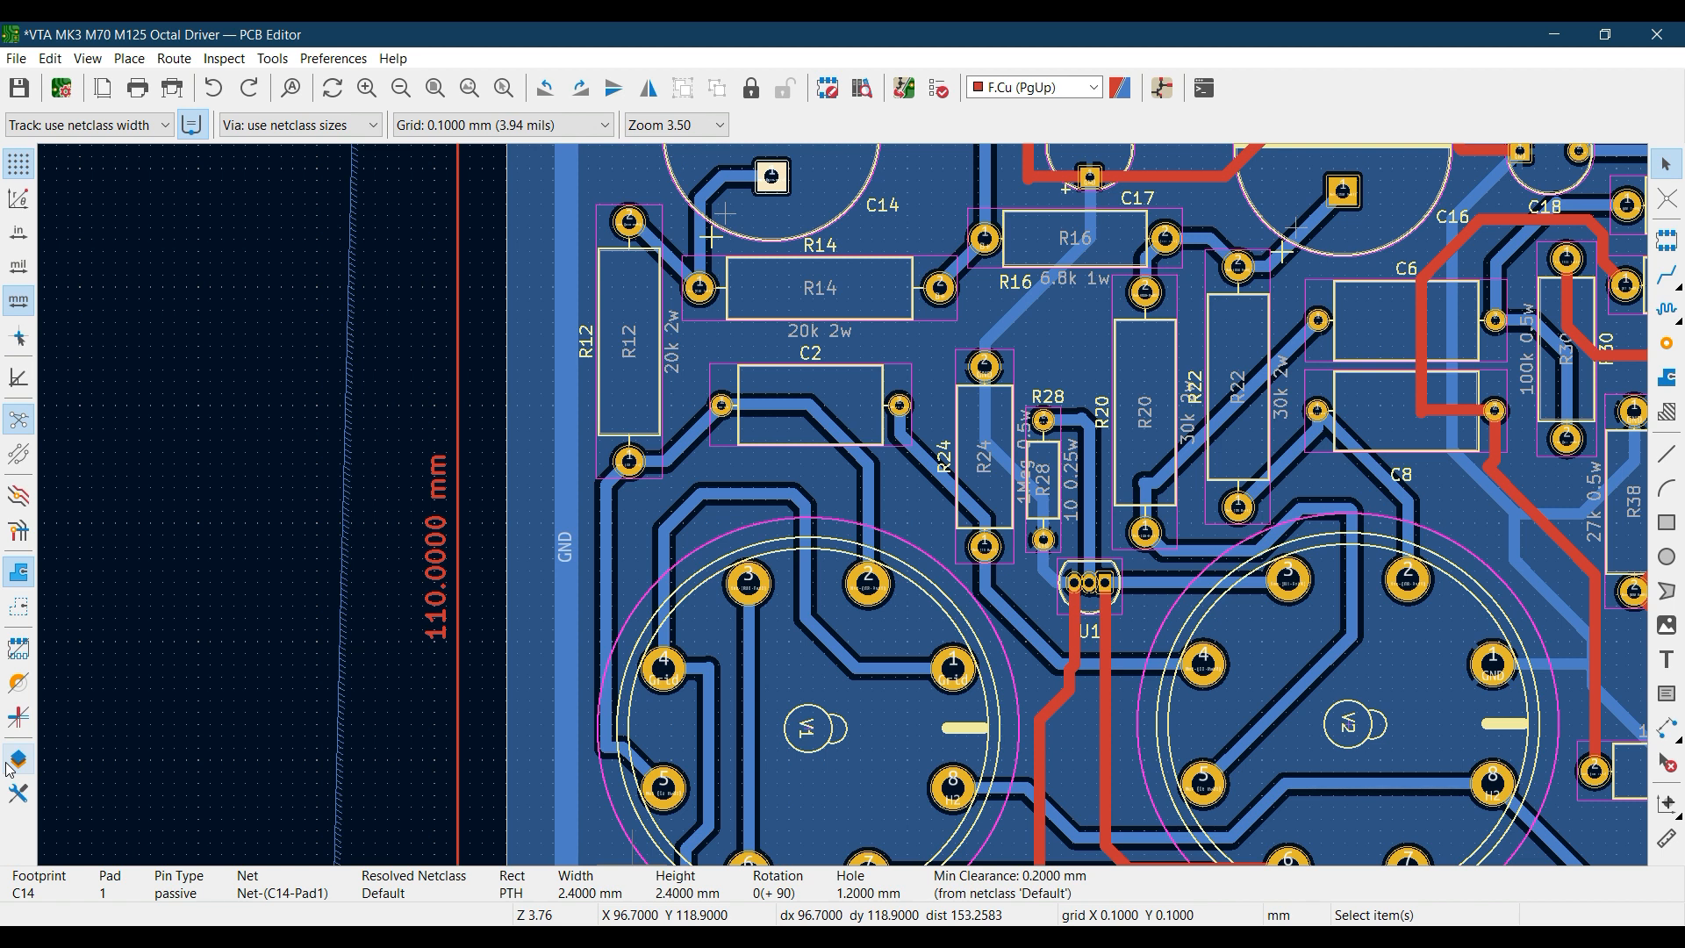
pyautogui.click(9, 767)
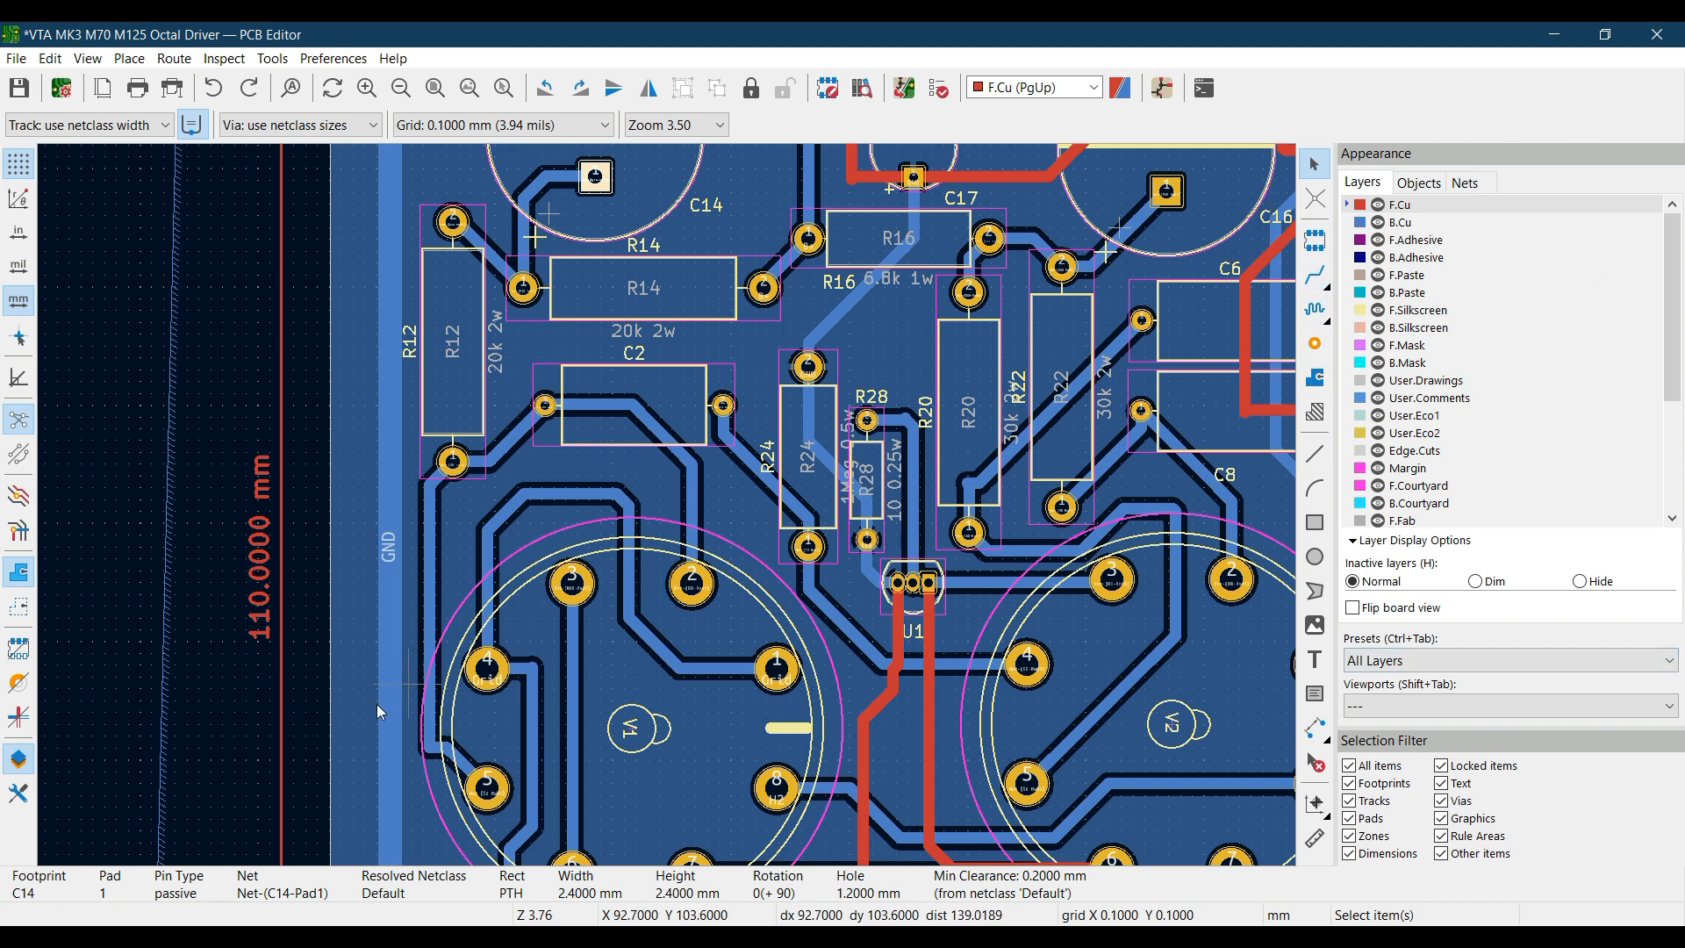
pyautogui.click(18, 794)
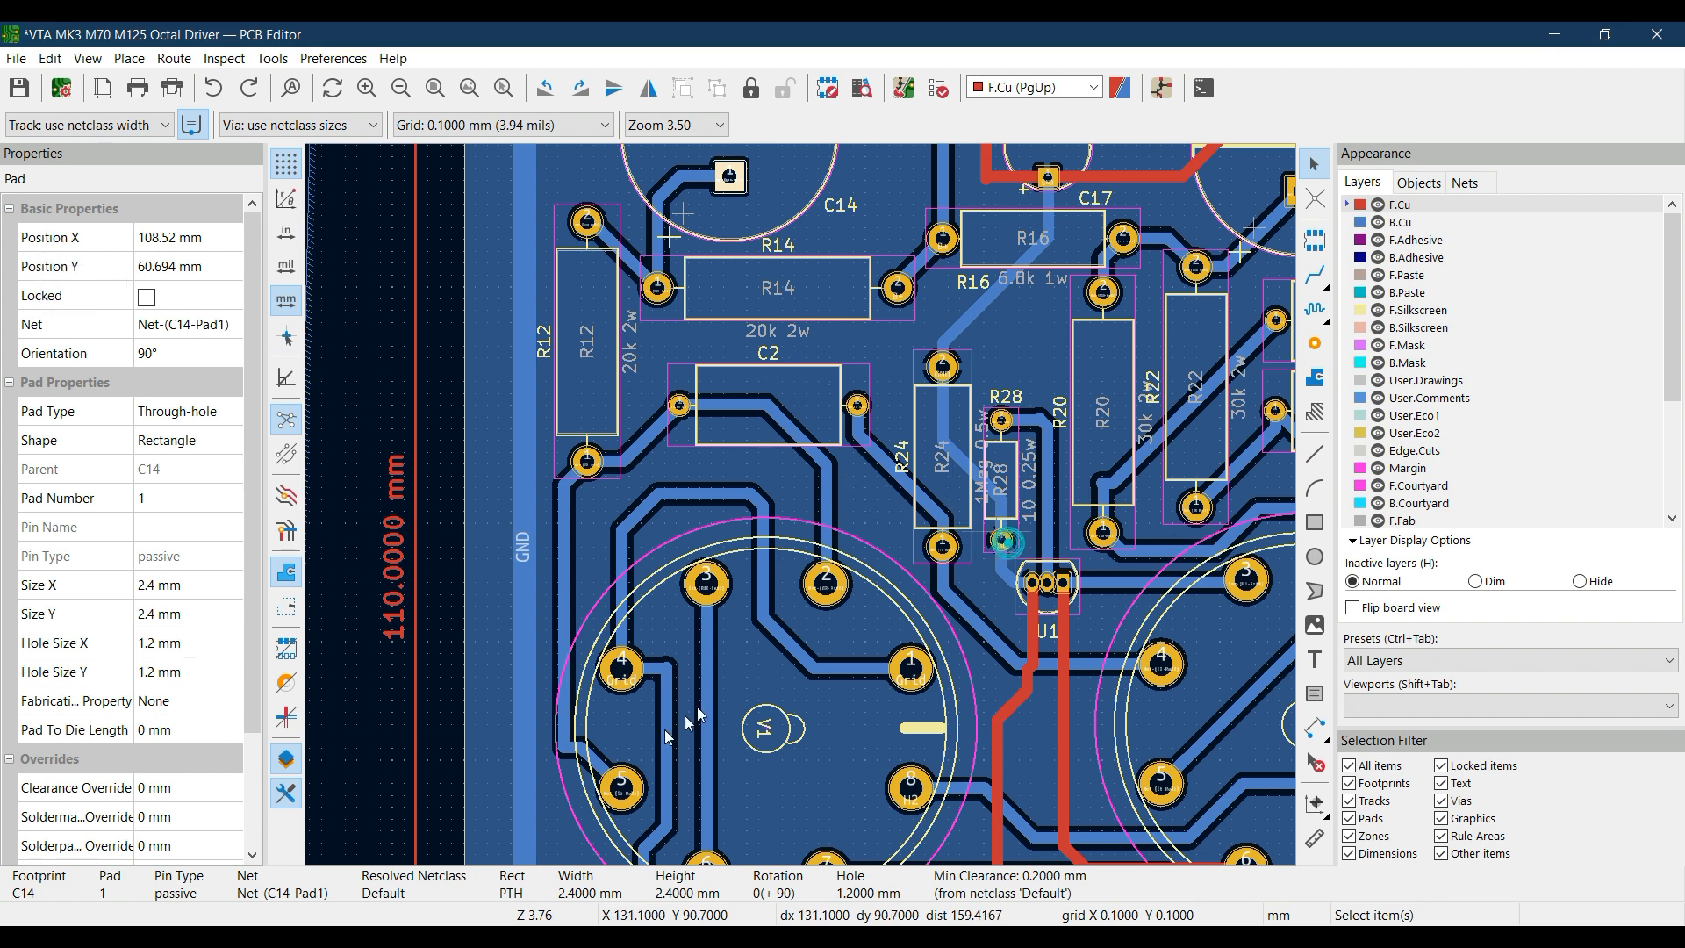
# Fit the board in view and select the GND via beside R4 to inspect its properties
pyautogui.rightClick(434, 90)
pyautogui.click(435, 89)
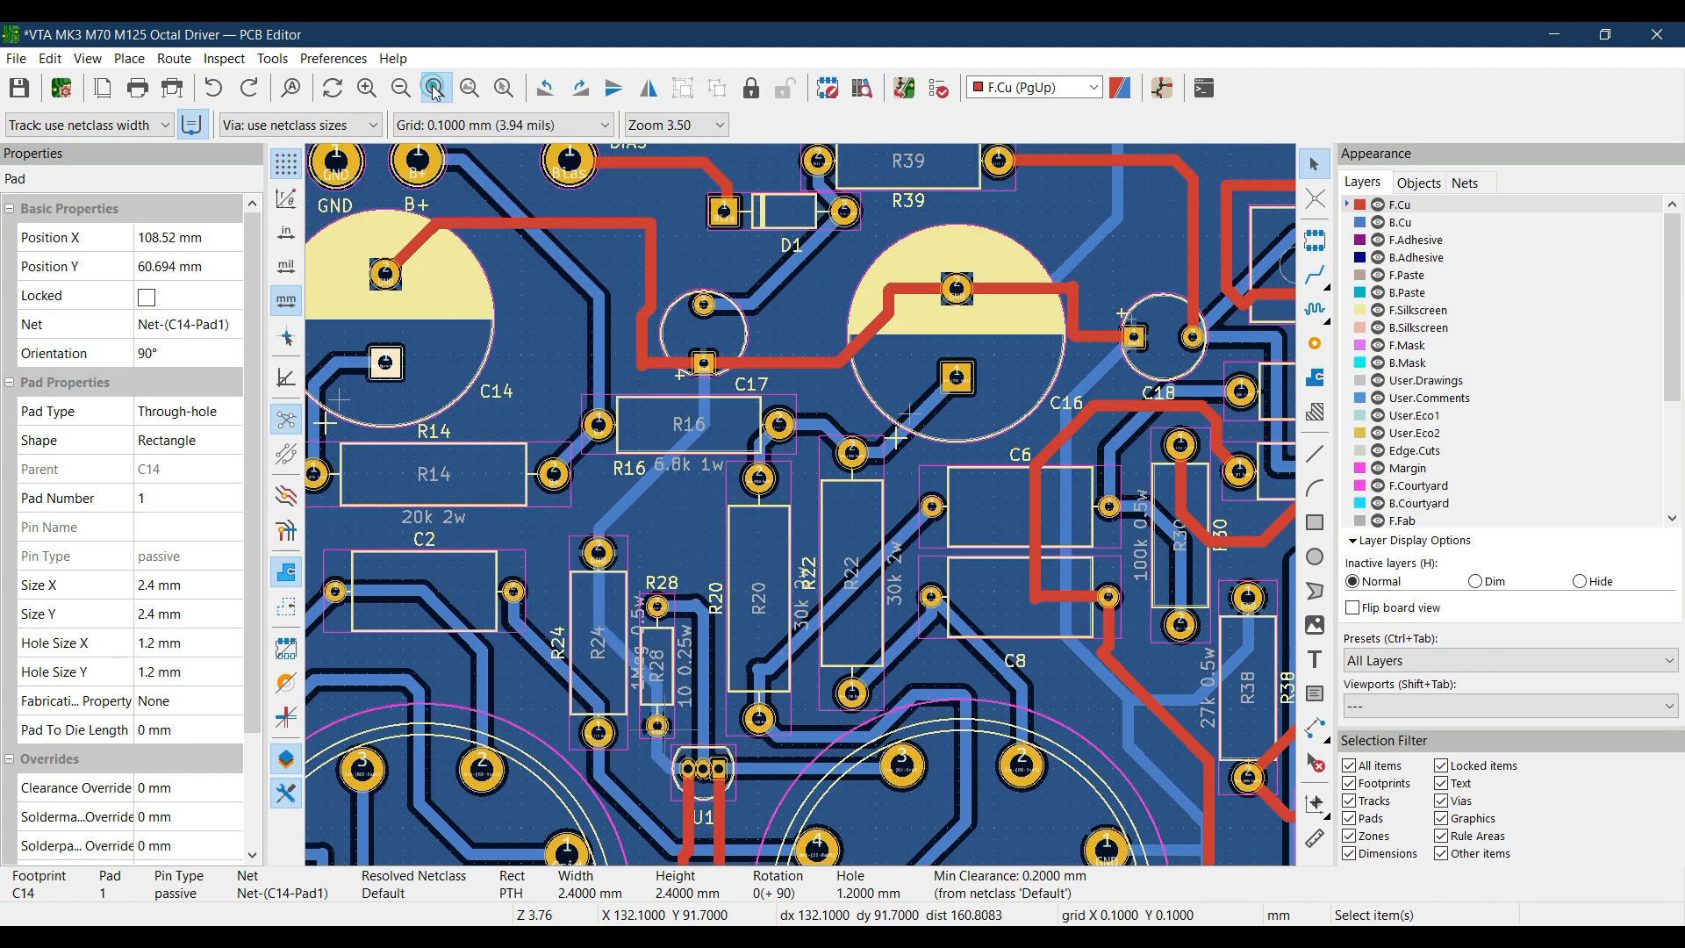
pyautogui.click(434, 89)
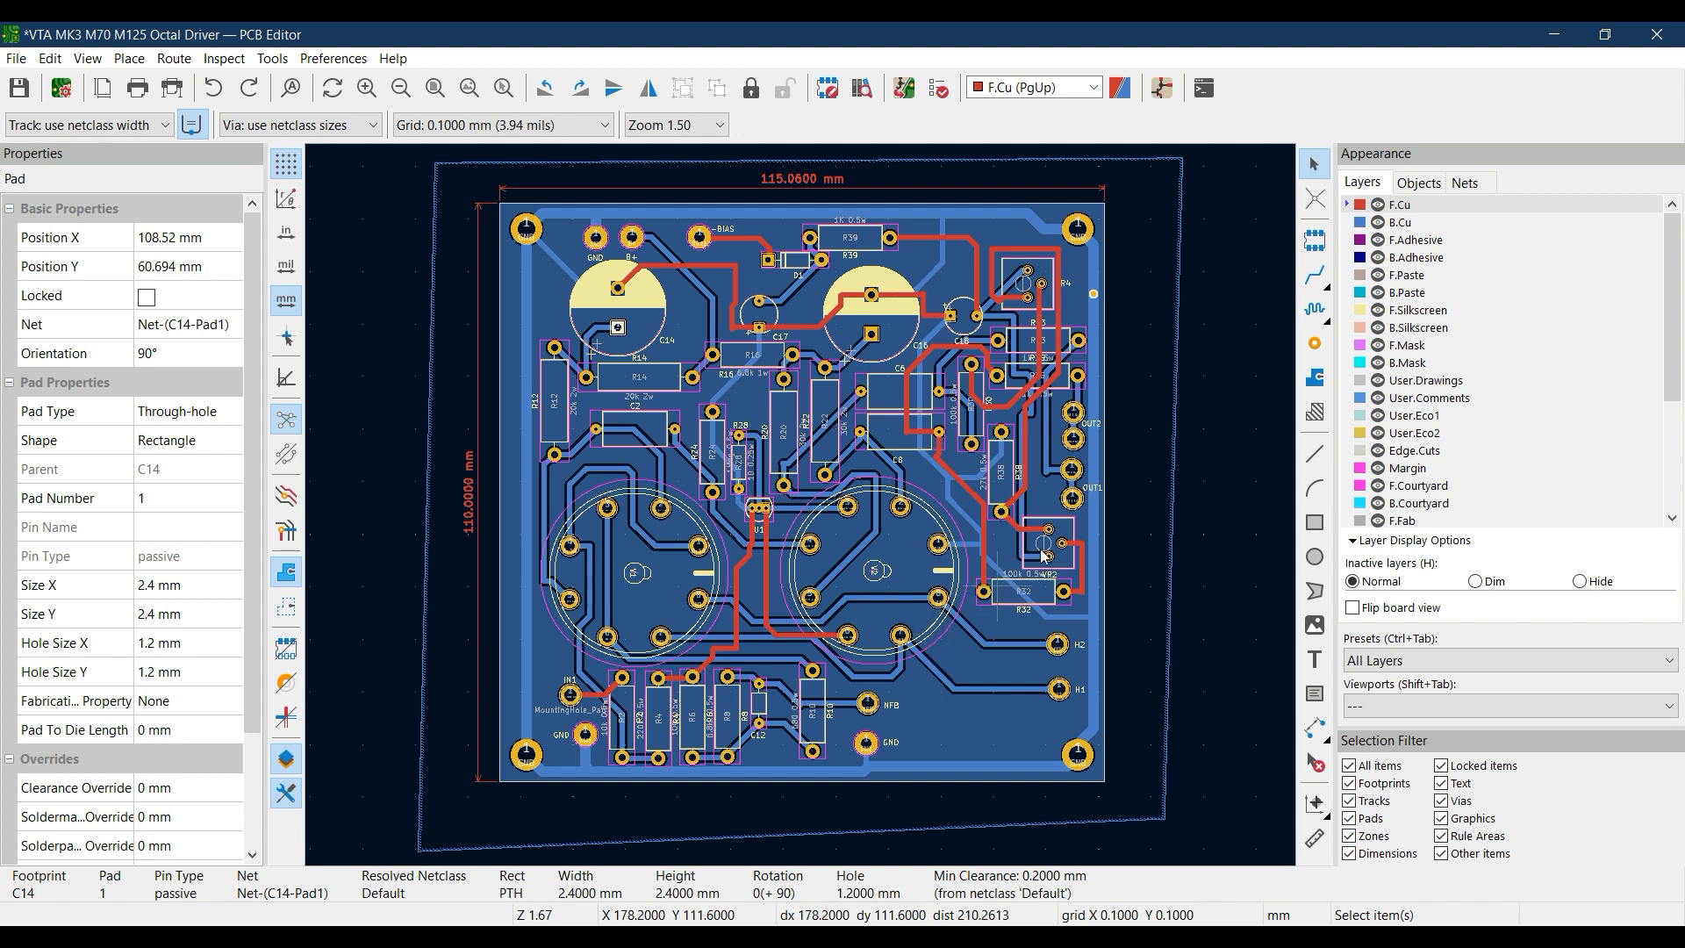
pyautogui.click(1095, 295)
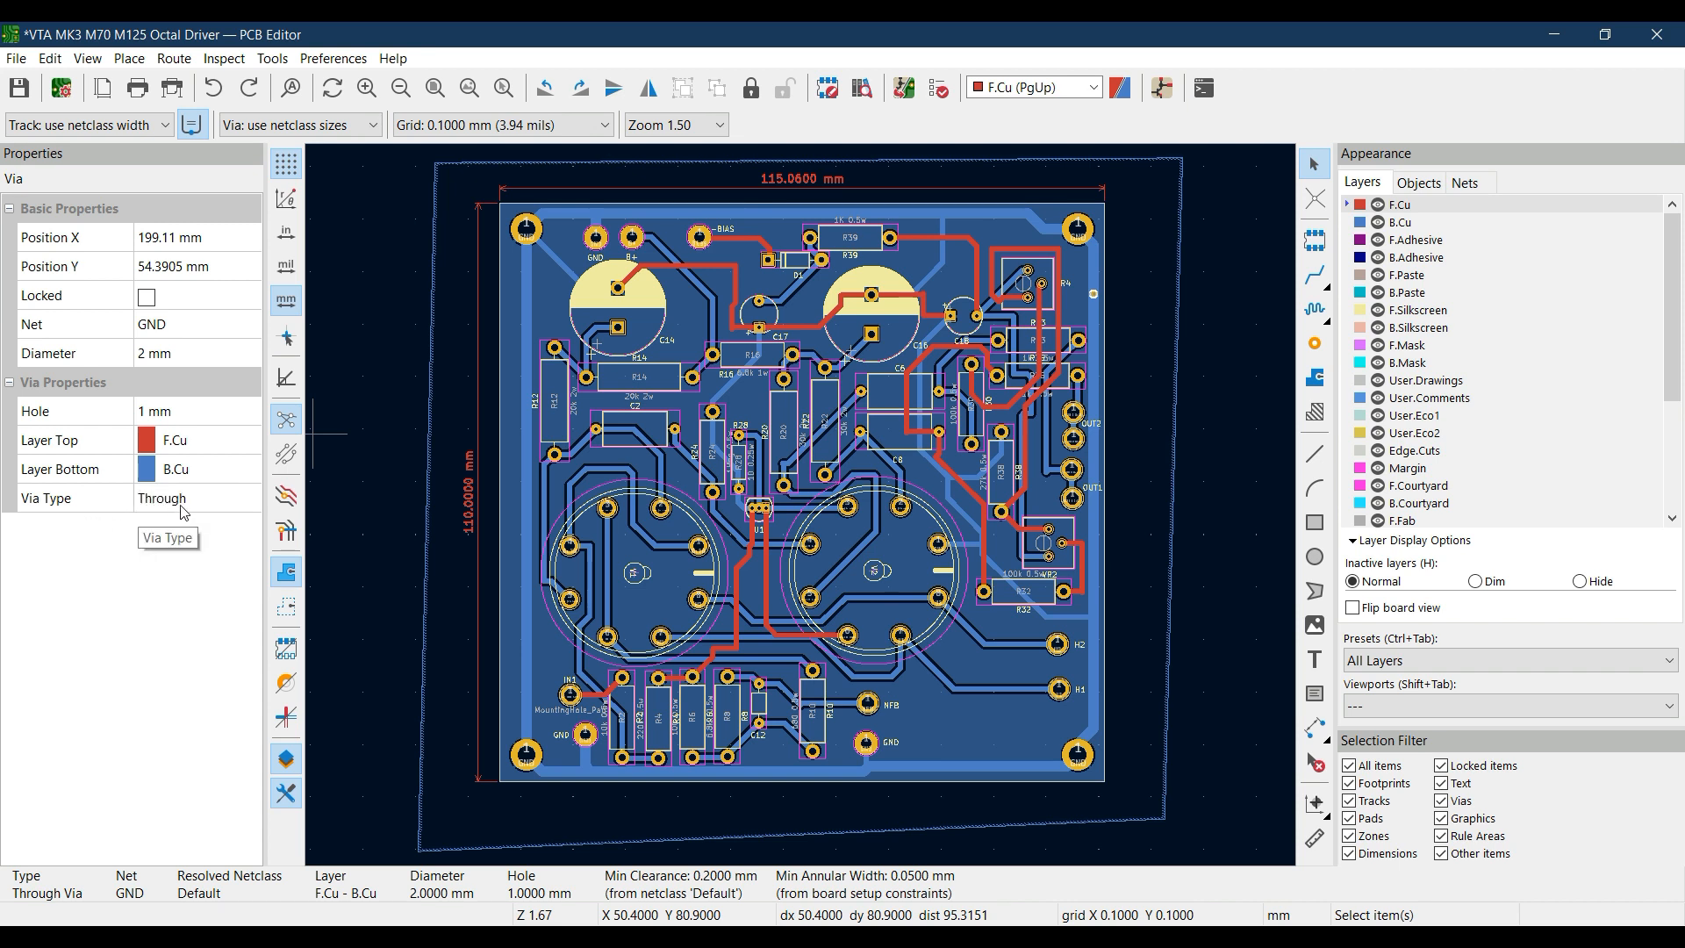
# Select the V2 valve footprint to inspect its properties
pyautogui.click(798, 583)
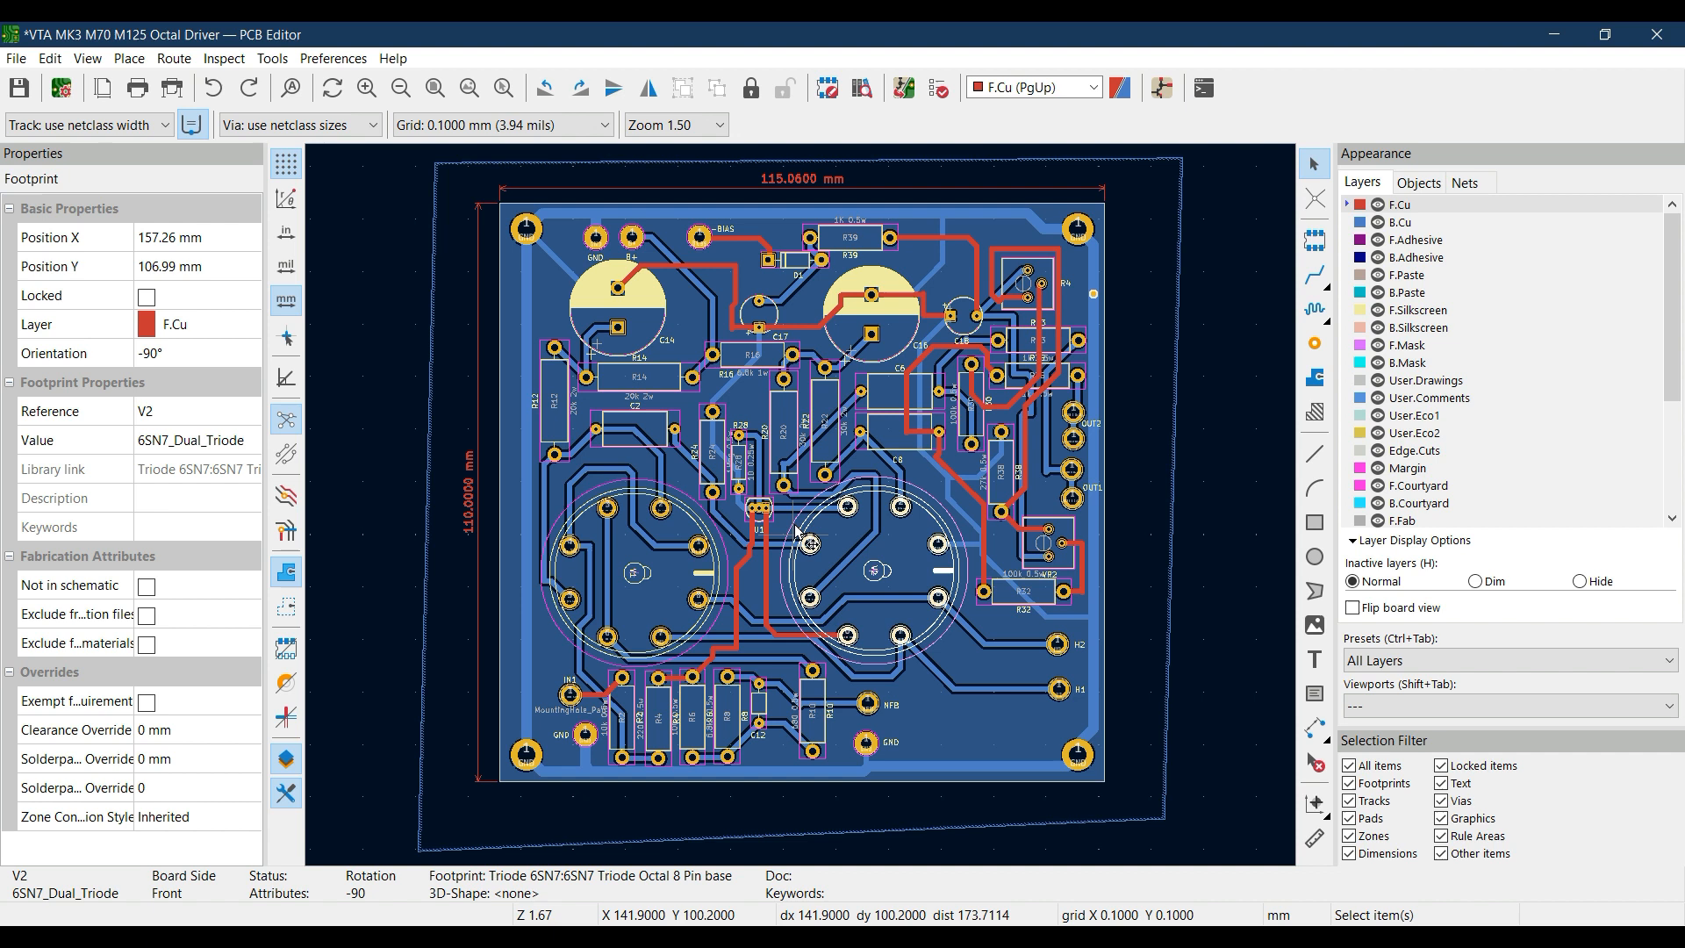
pyautogui.scroll(3, 798, 503)
pyautogui.scroll(-2, 798, 504)
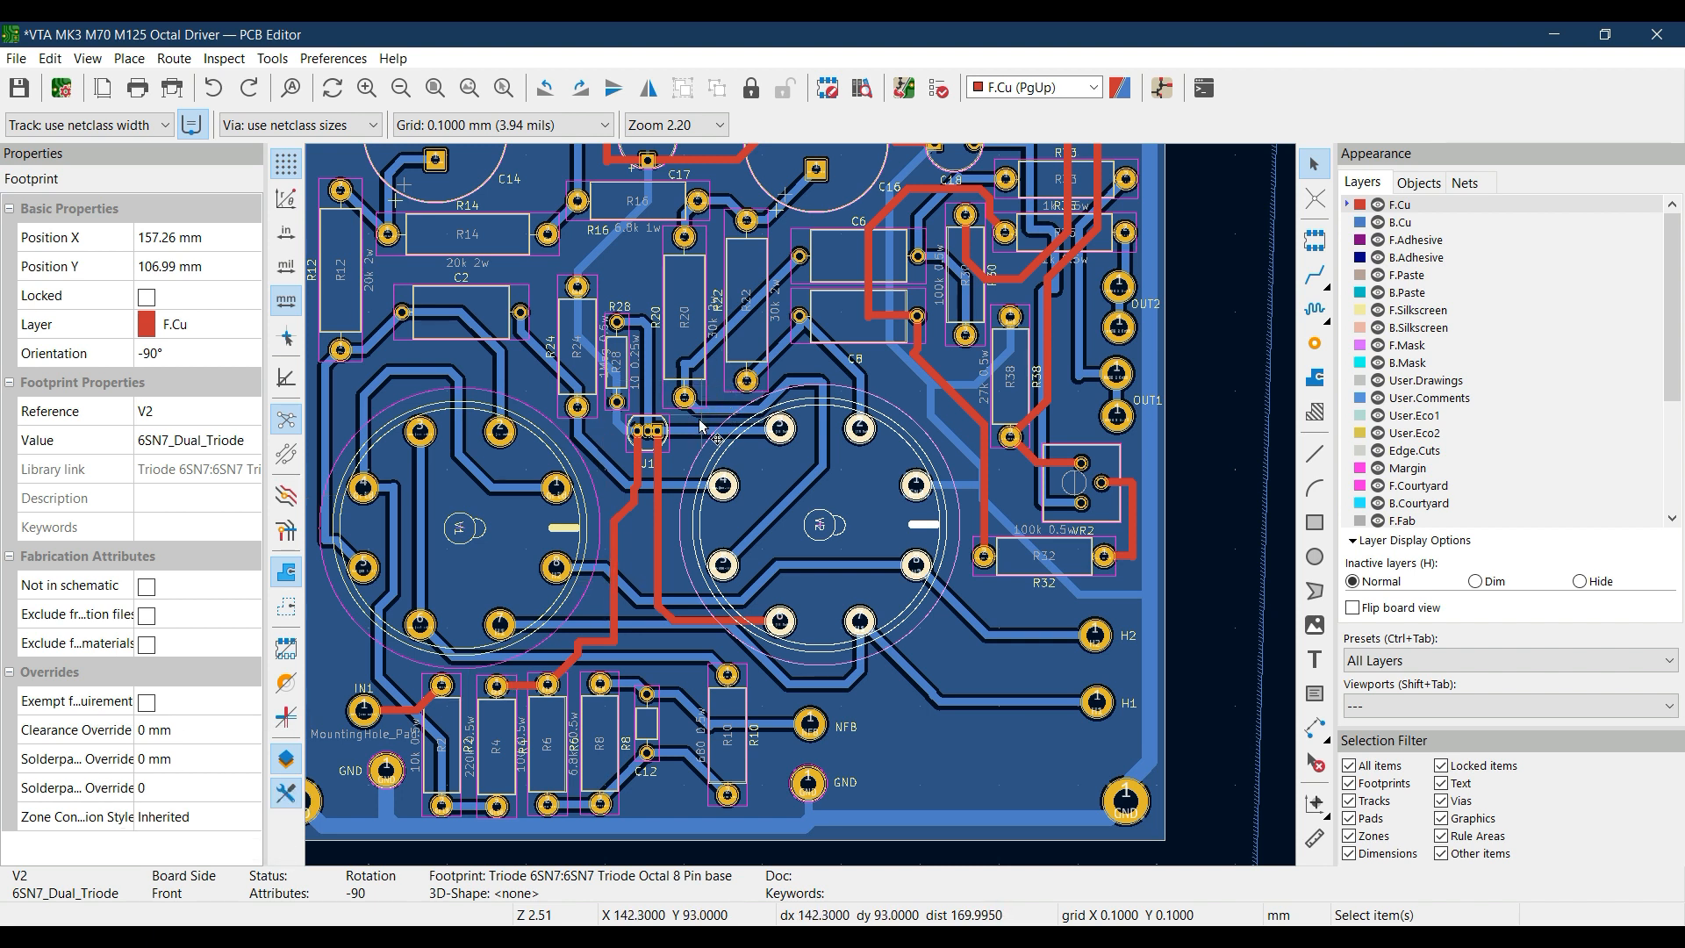
# Select the vertical GND track segment on F.Cu between V1 and V2 and set its width to 2 mm
pyautogui.moveTo(530, 322); pyautogui.dragTo(699, 421, button='middle')
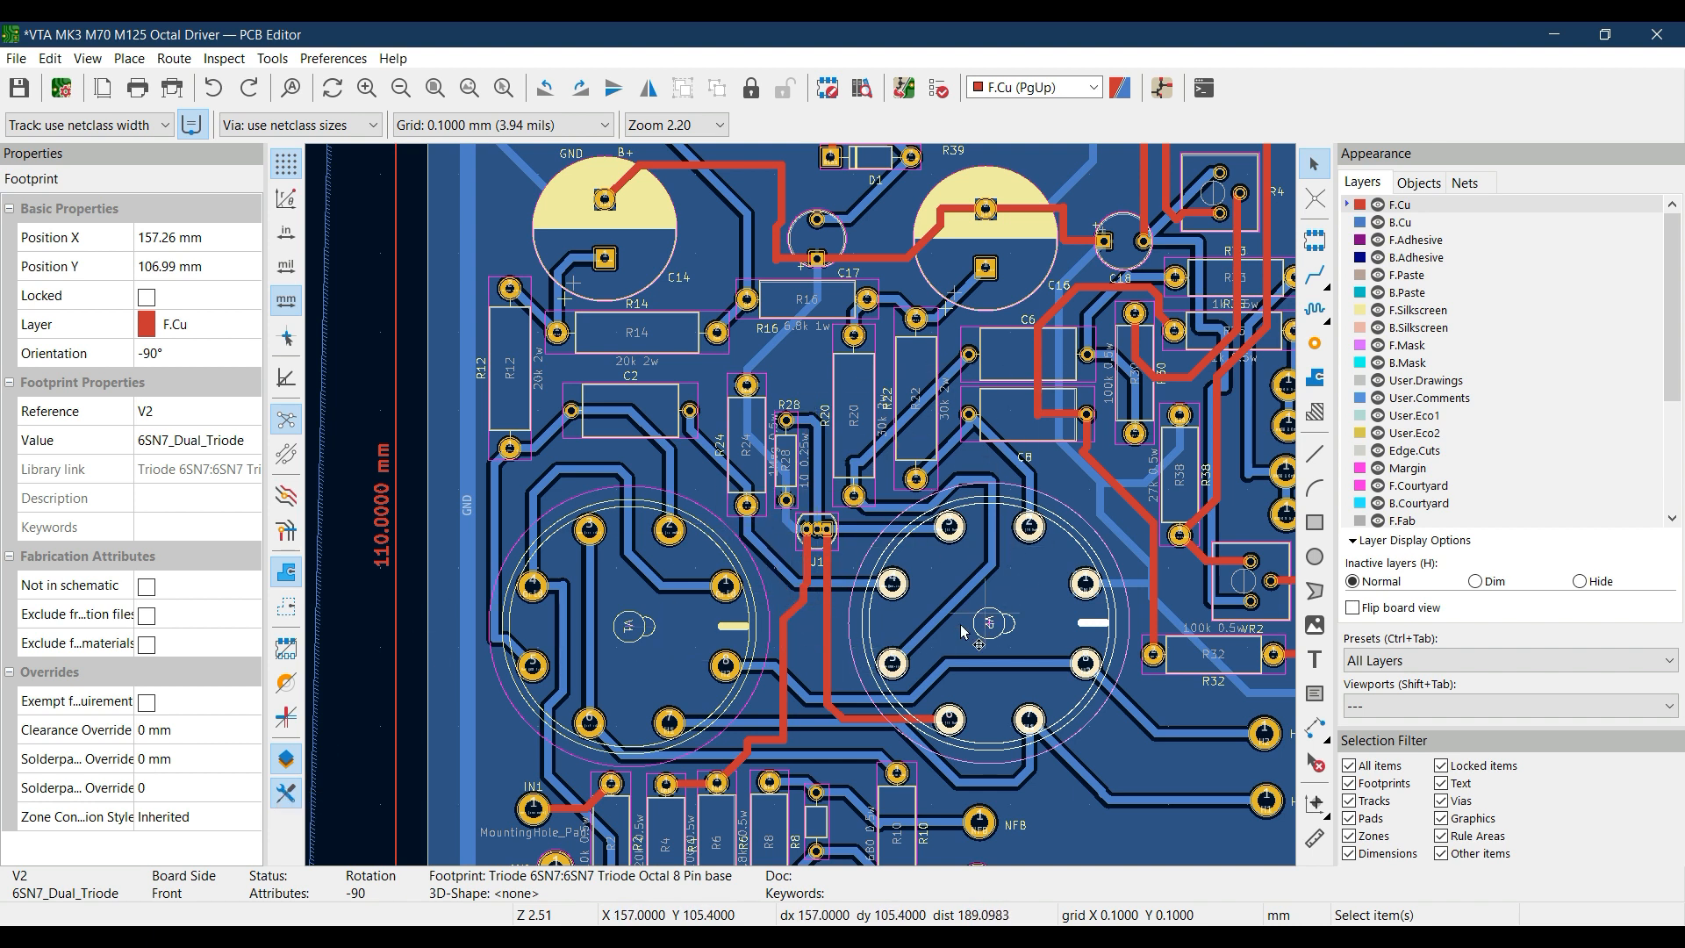
pyautogui.moveTo(968, 570); pyautogui.dragTo(803, 562, button='middle')
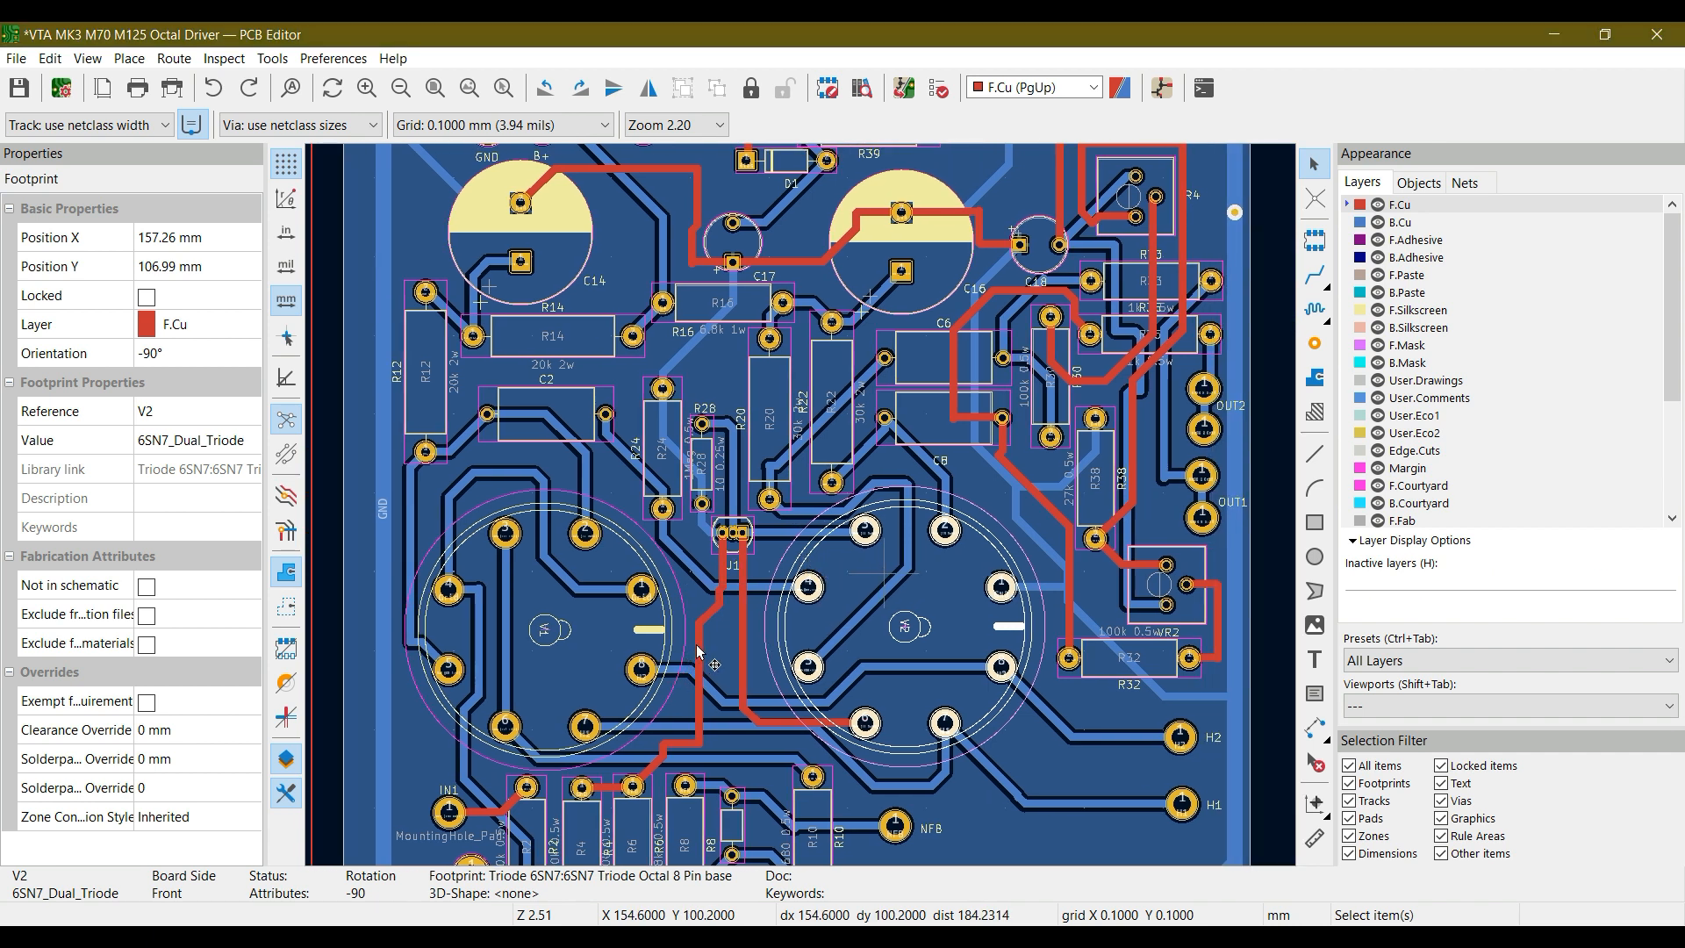
pyautogui.moveTo(697, 644); pyautogui.dragTo(624, 644, button='middle')
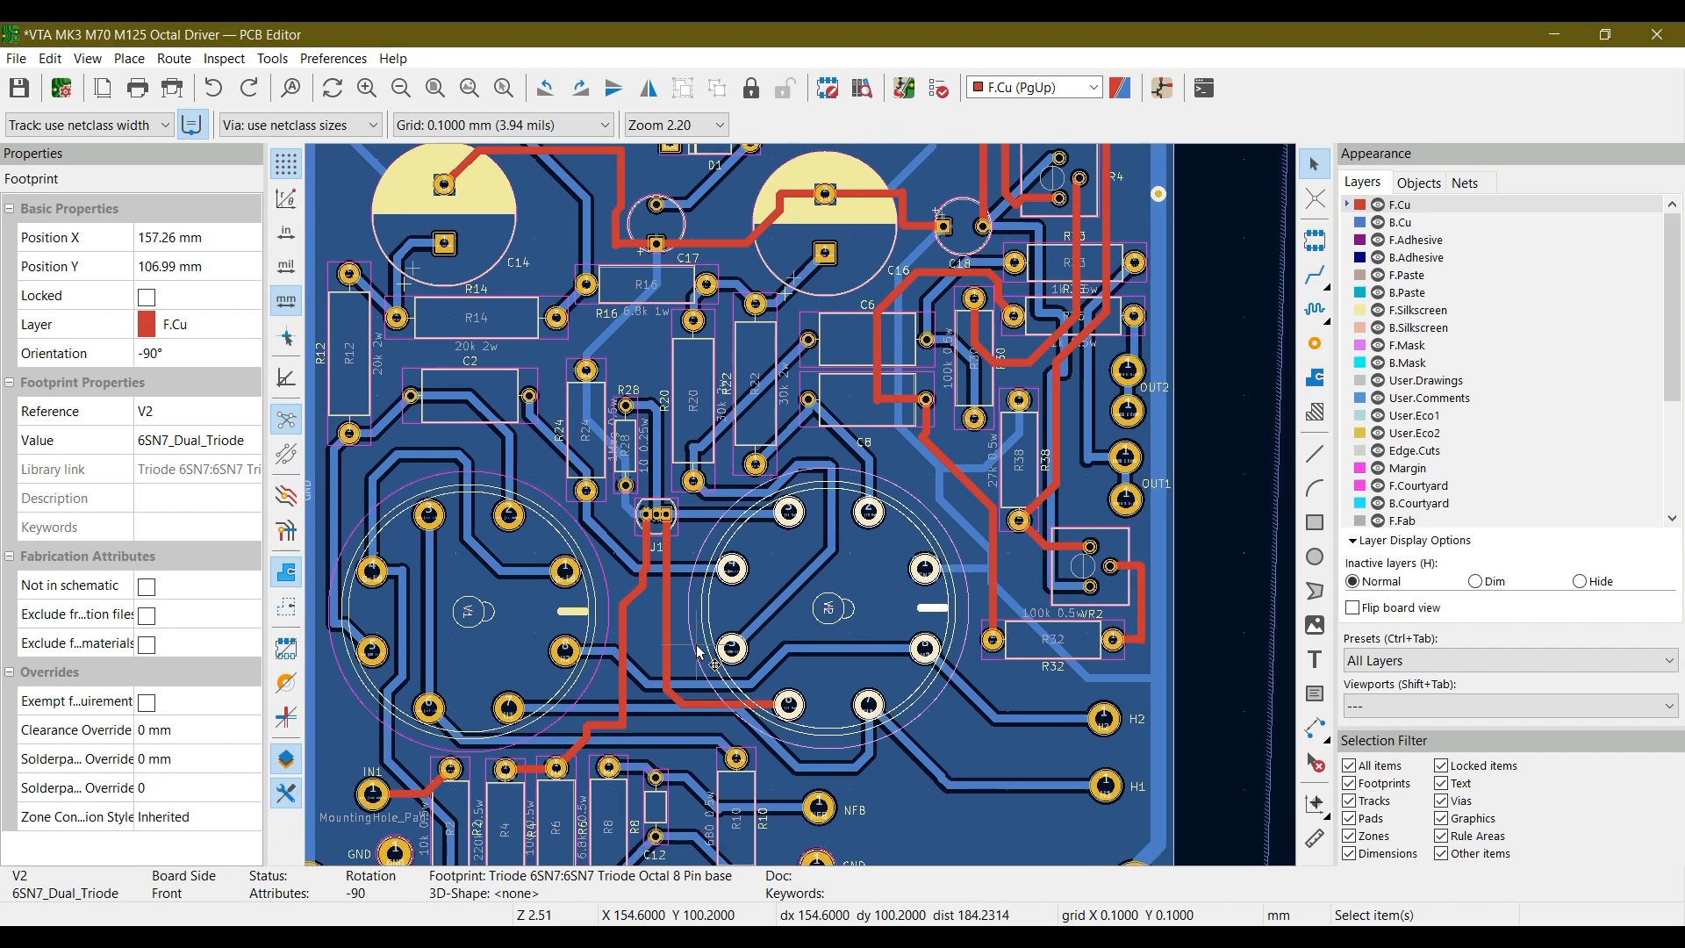
pyautogui.click(625, 642)
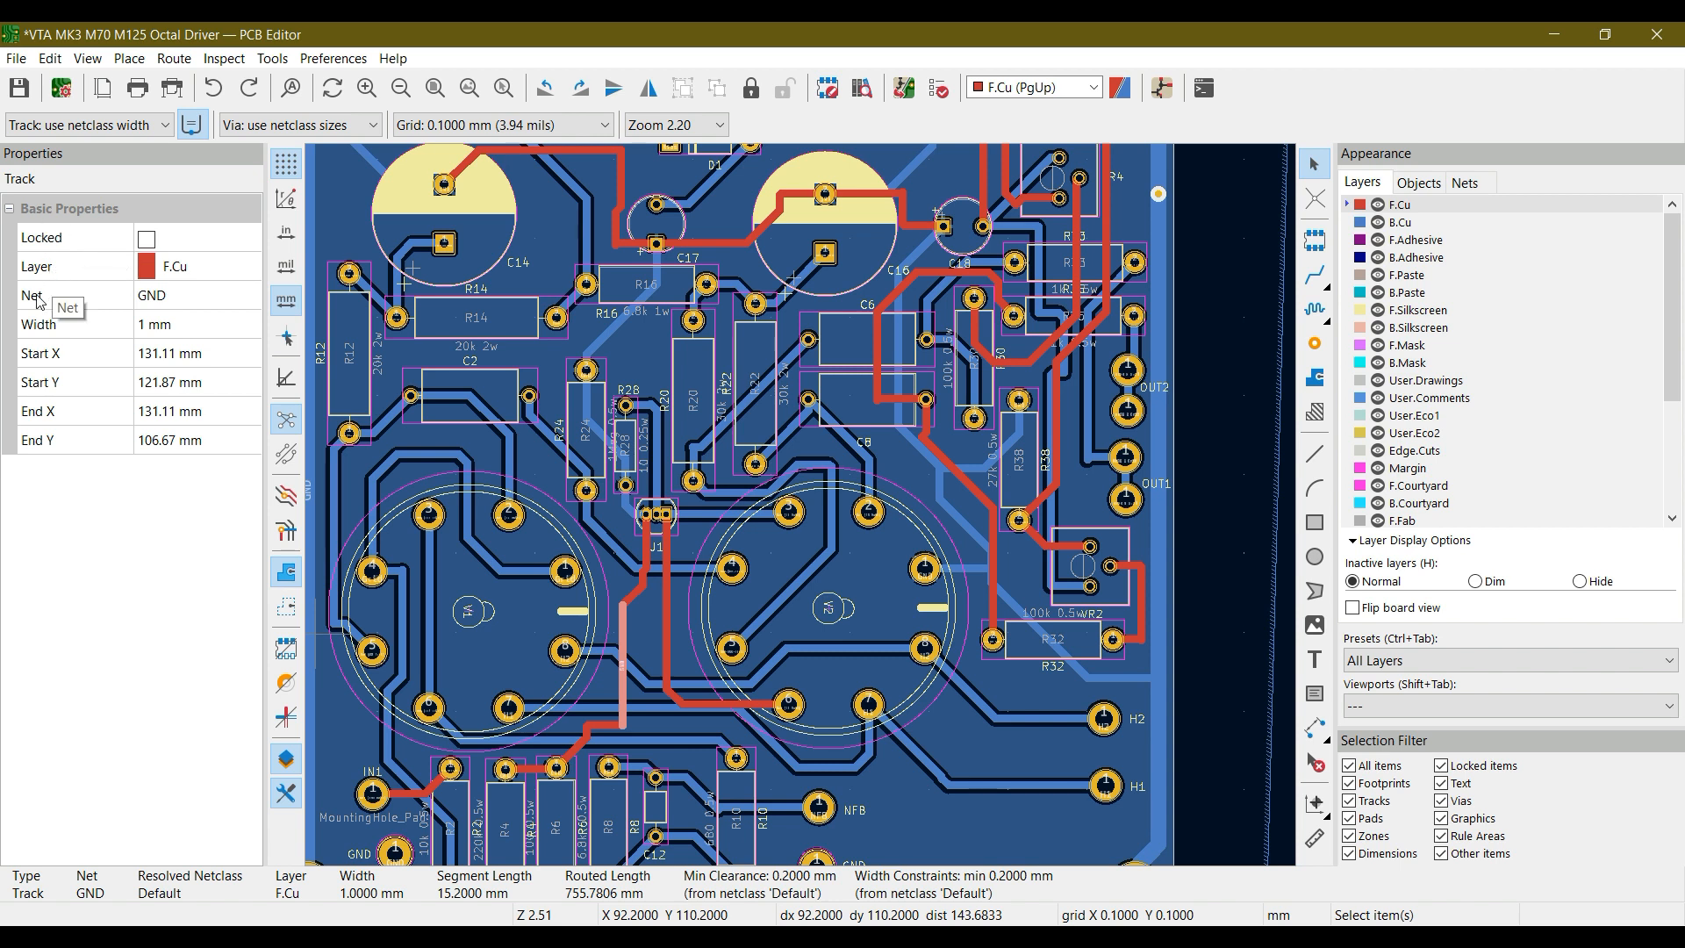
pyautogui.click(175, 304)
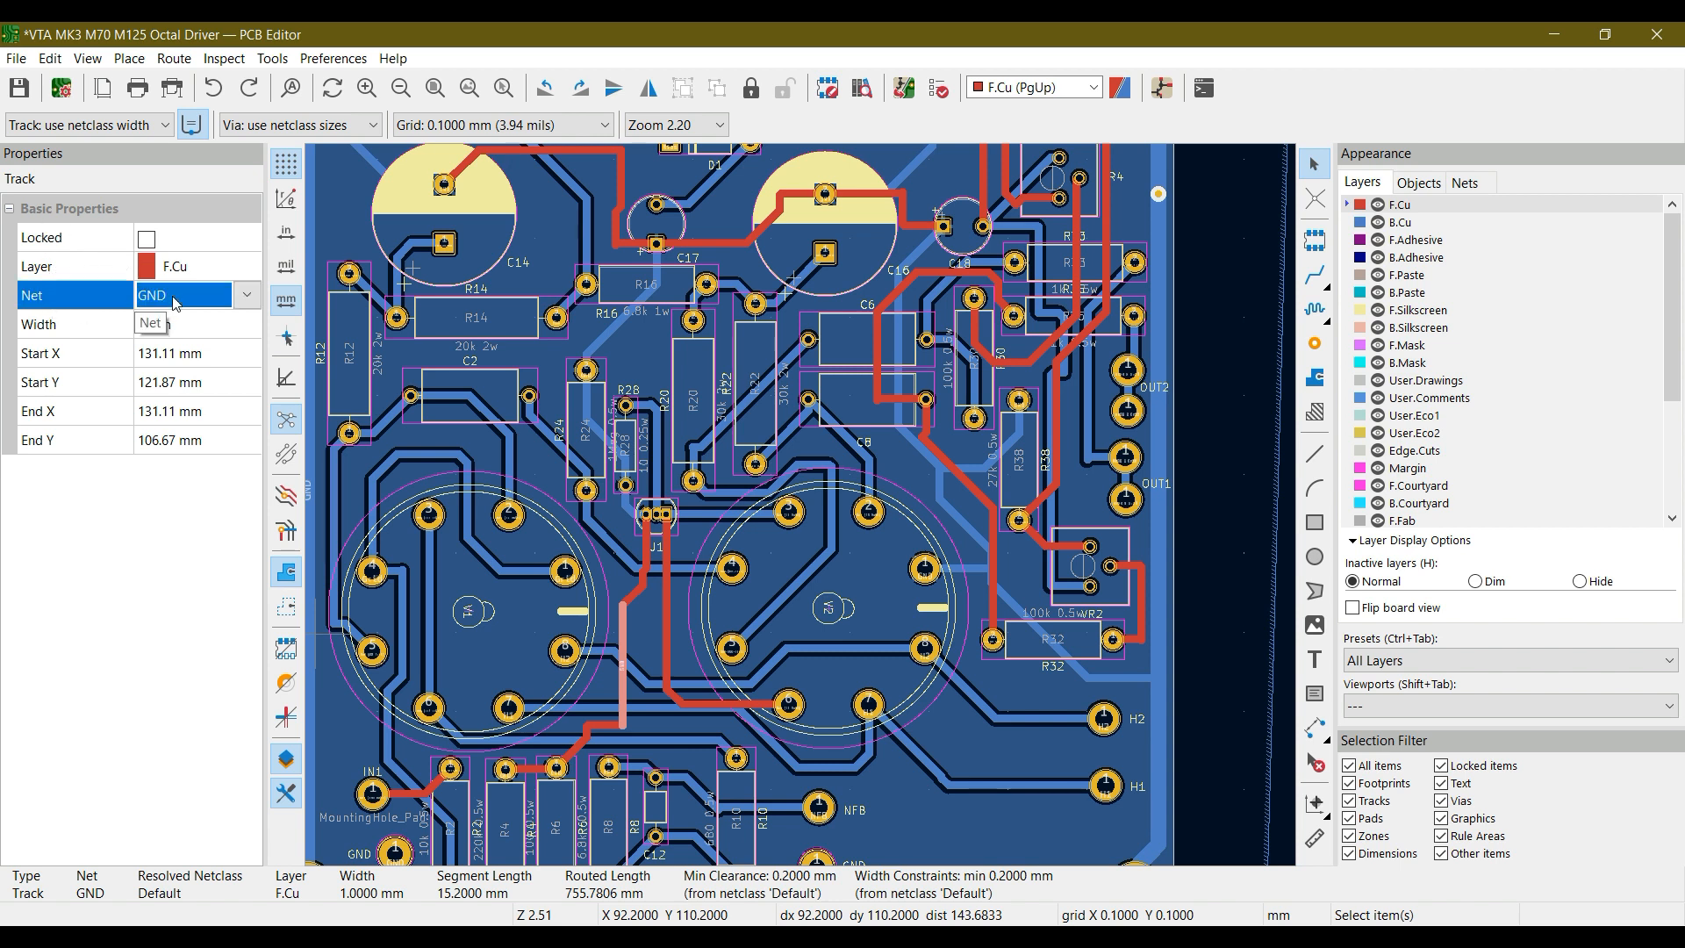
pyautogui.click(44, 331)
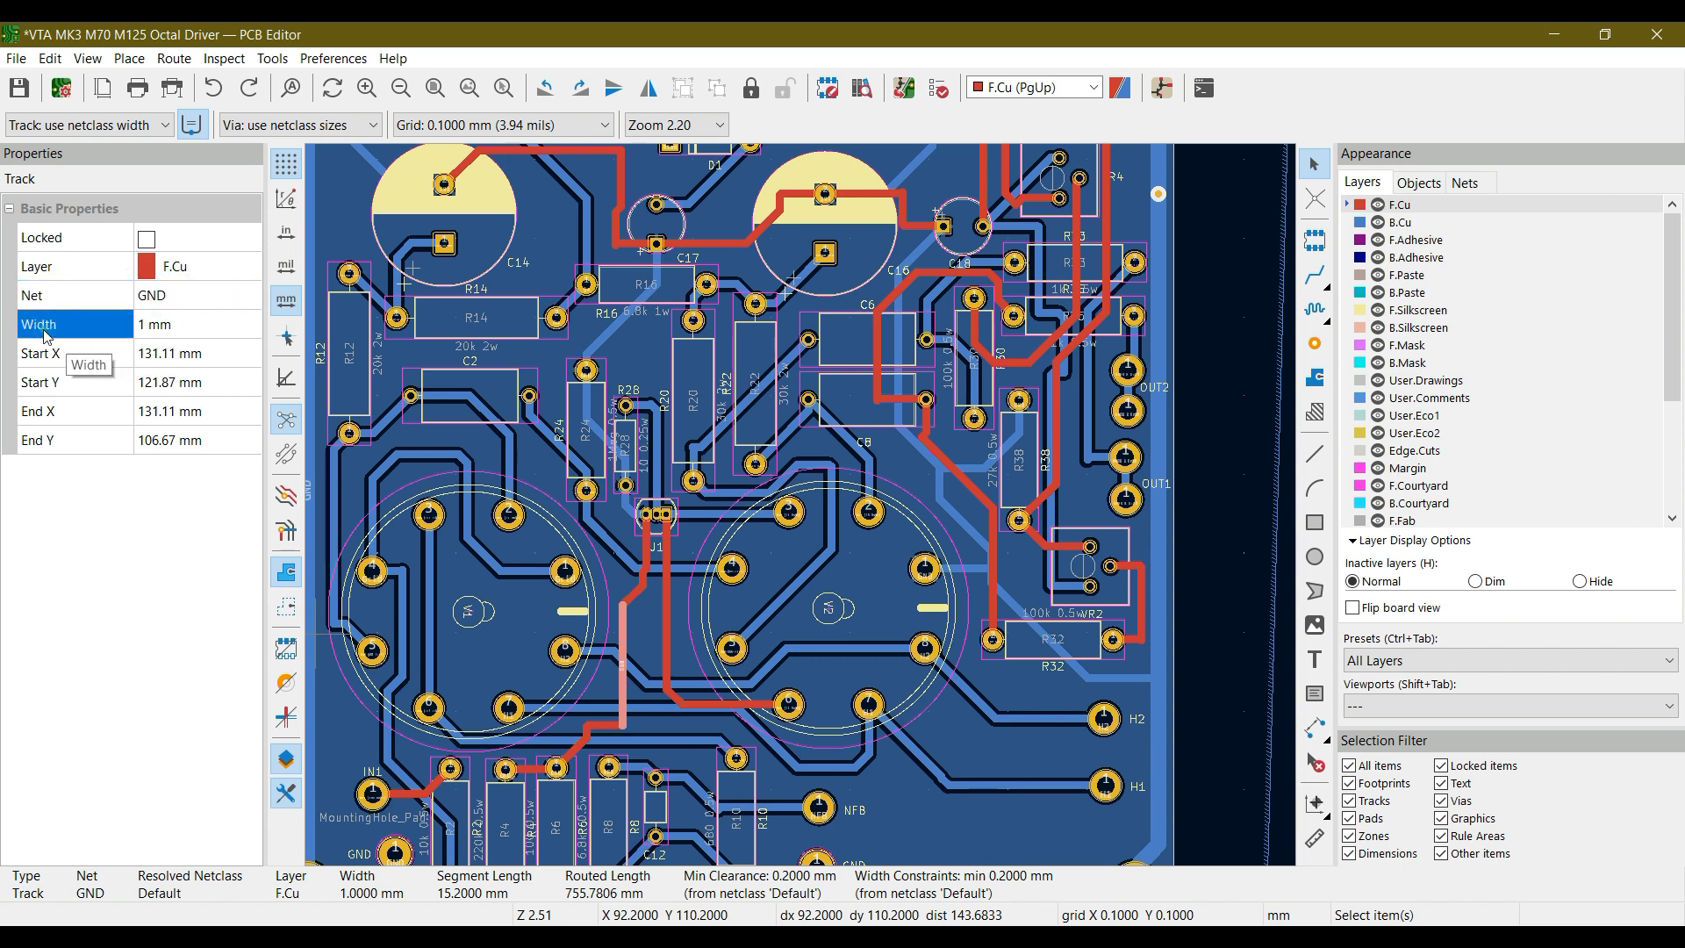
pyautogui.click(179, 357)
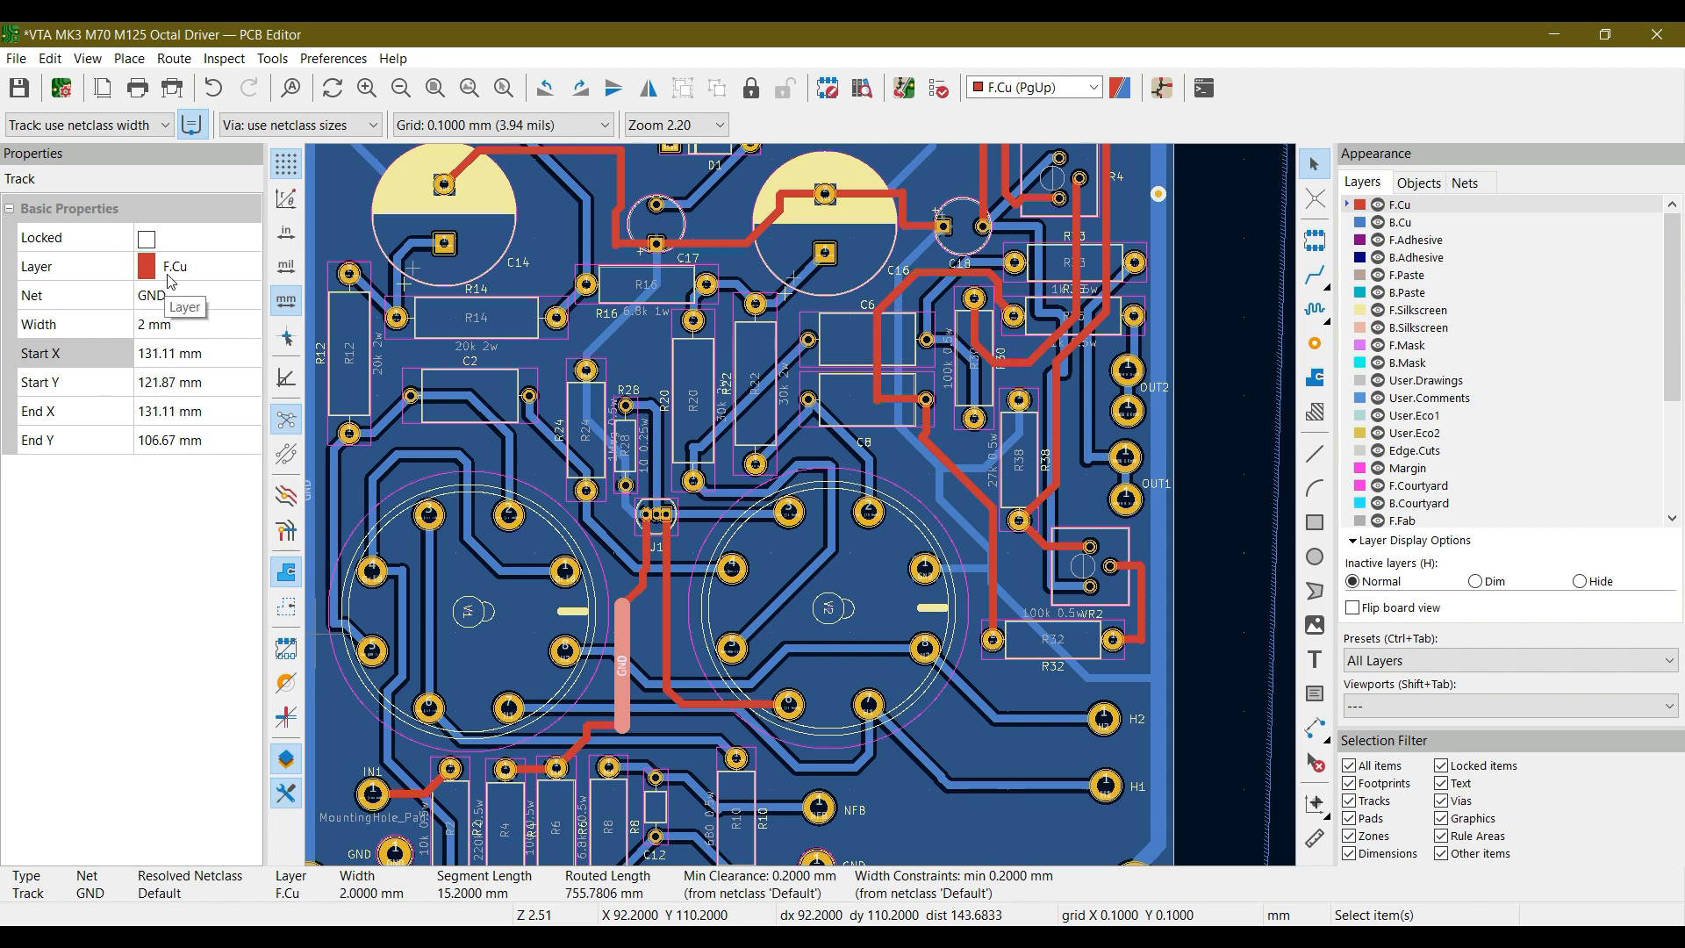
# View the layer choices for the selected GND track without changing its layer, and fit the board in view
pyautogui.click(171, 279)
pyautogui.click(248, 268)
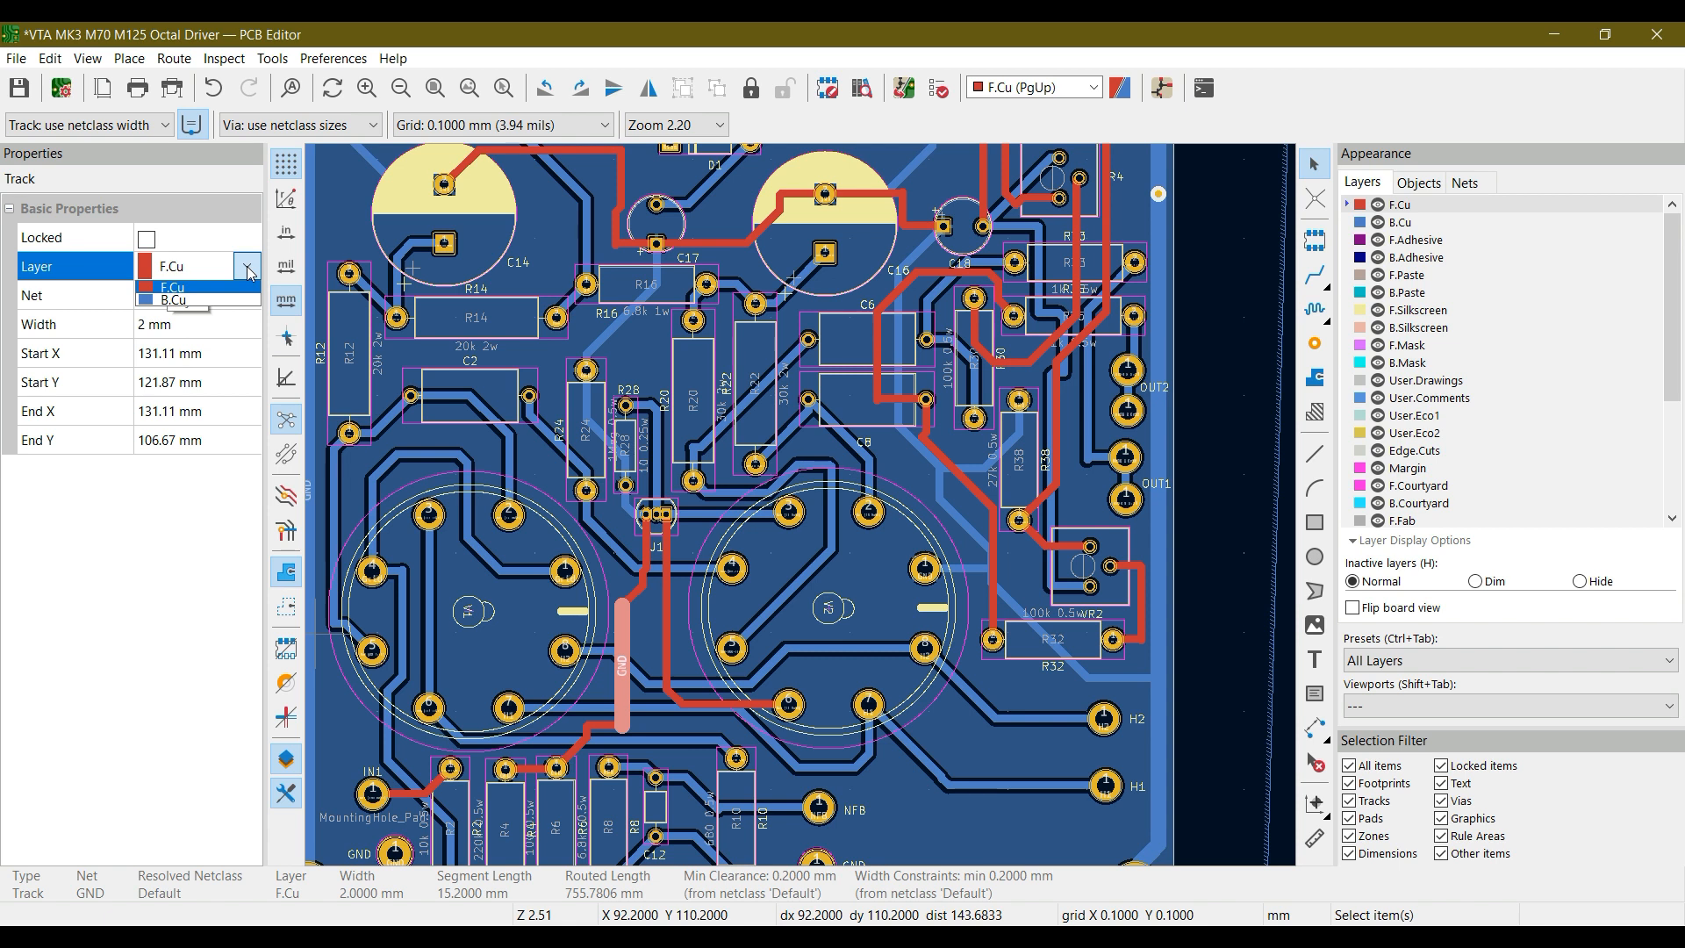
pyautogui.click(248, 268)
pyautogui.click(193, 631)
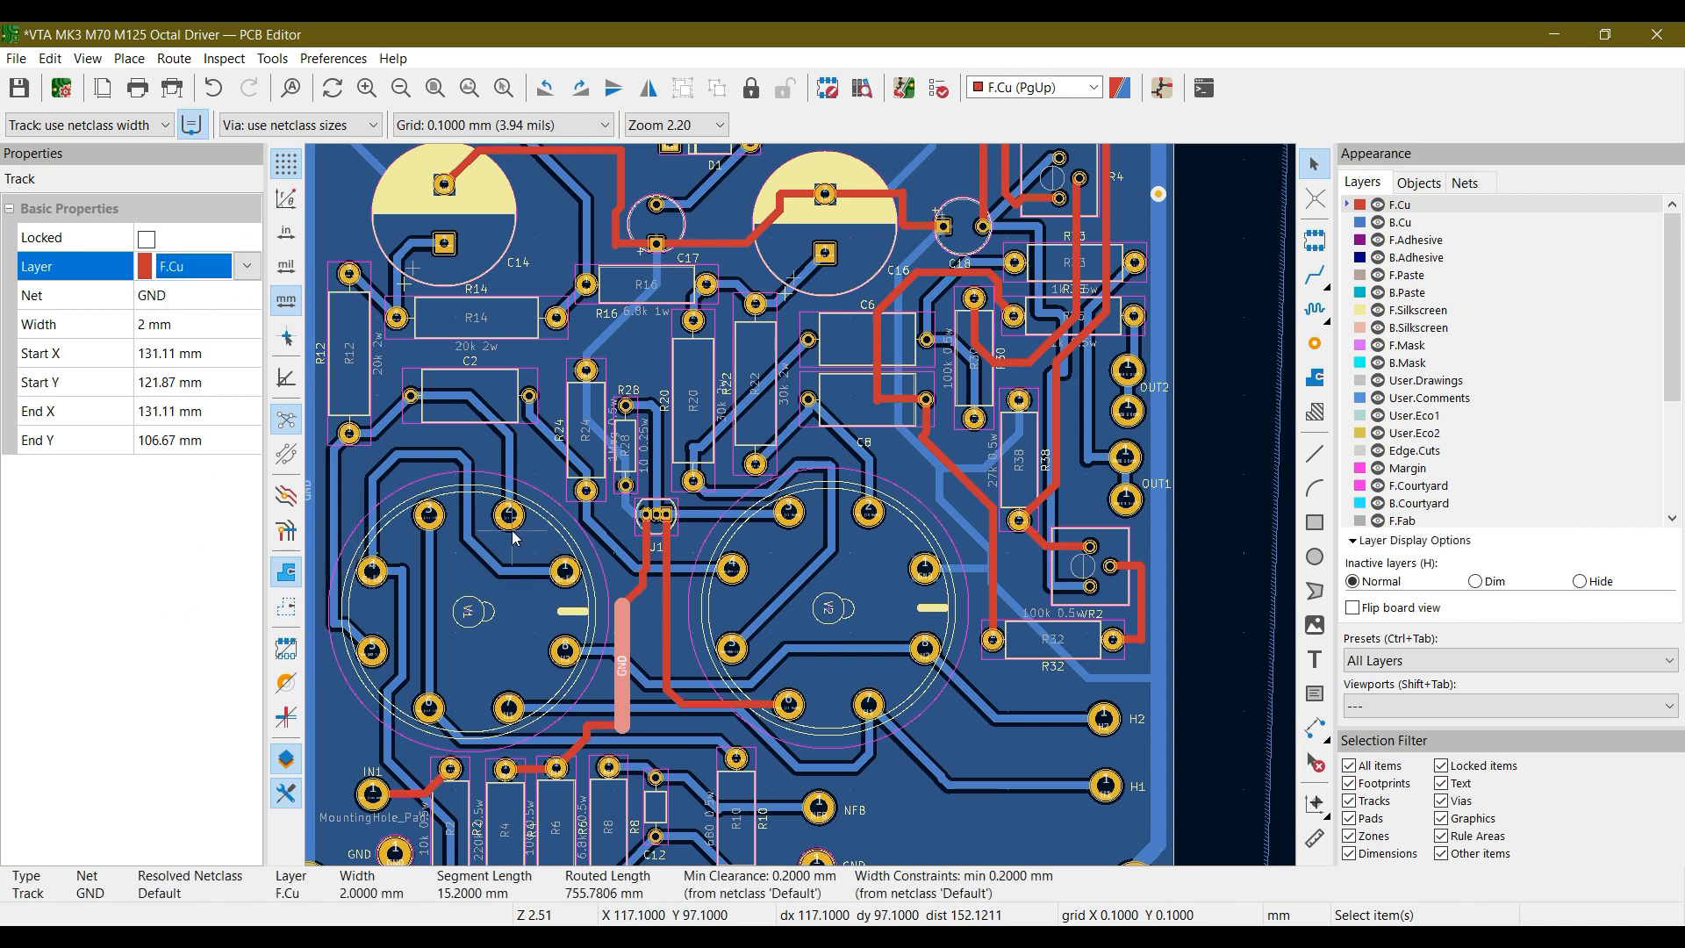
pyautogui.click(434, 88)
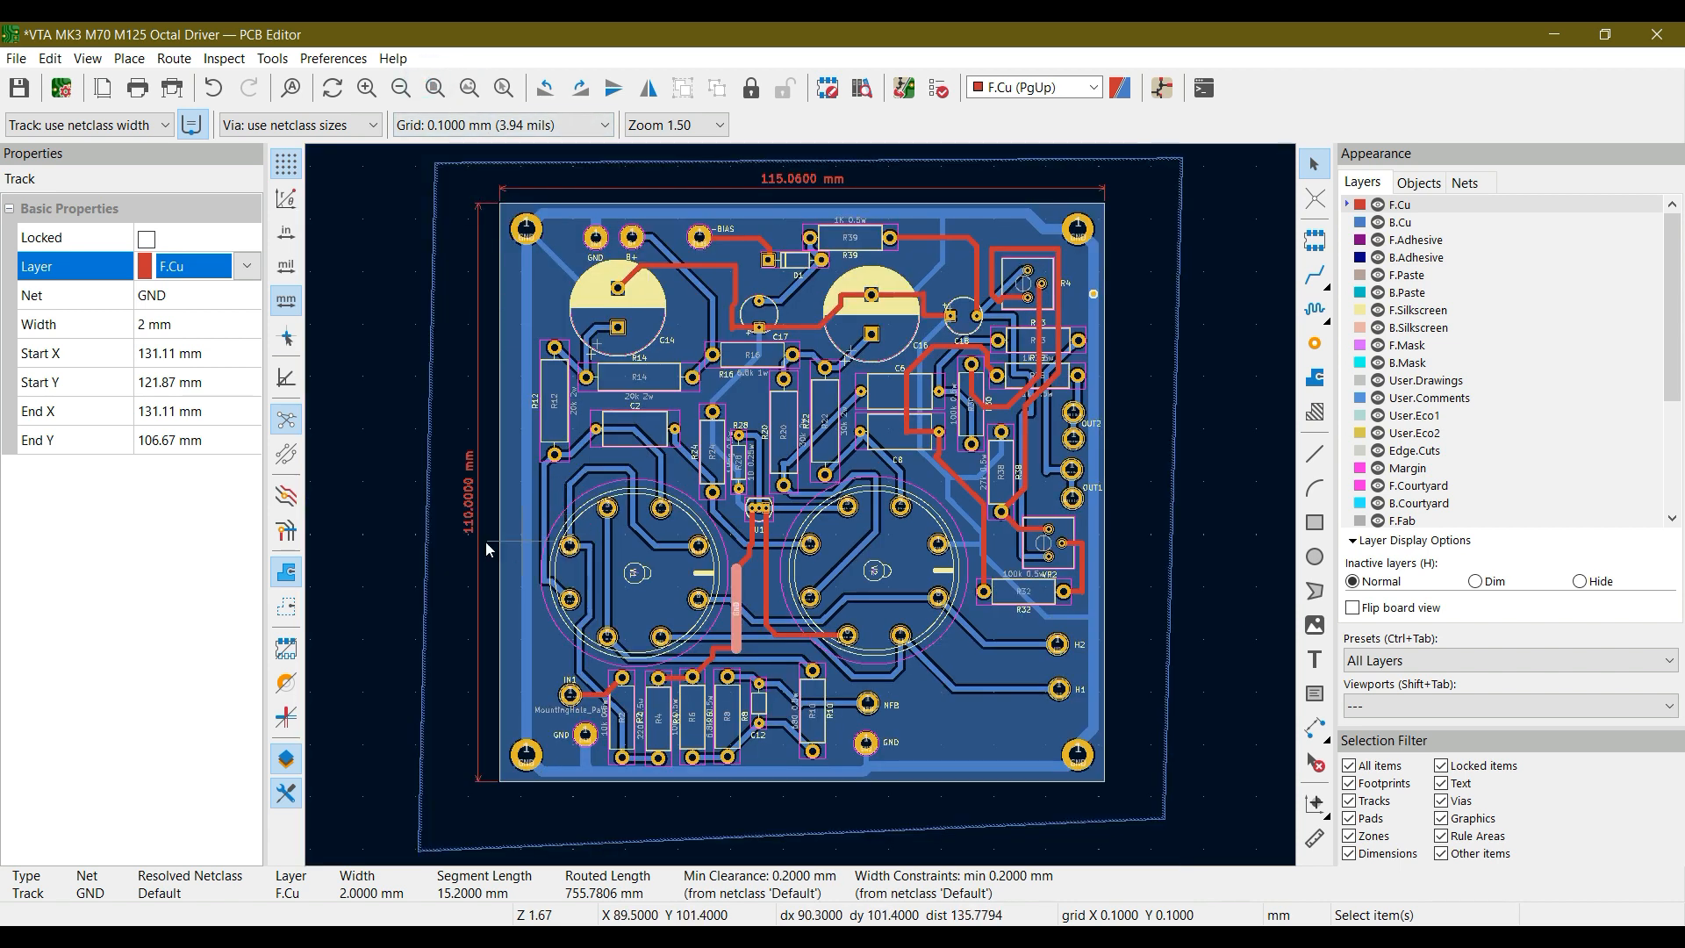